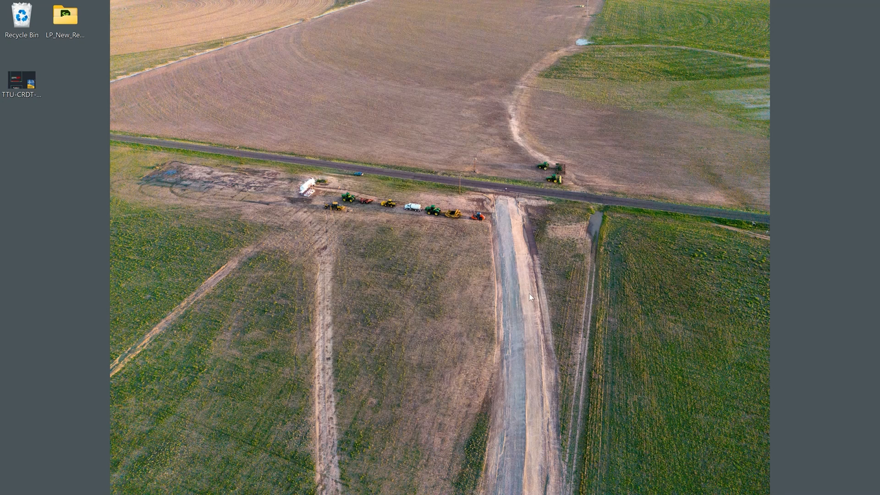
Step: Launch Civil 3D and start creating a sheet set from existing drawings
{"action": "mouse_move", "coordinate": [280, 488]}
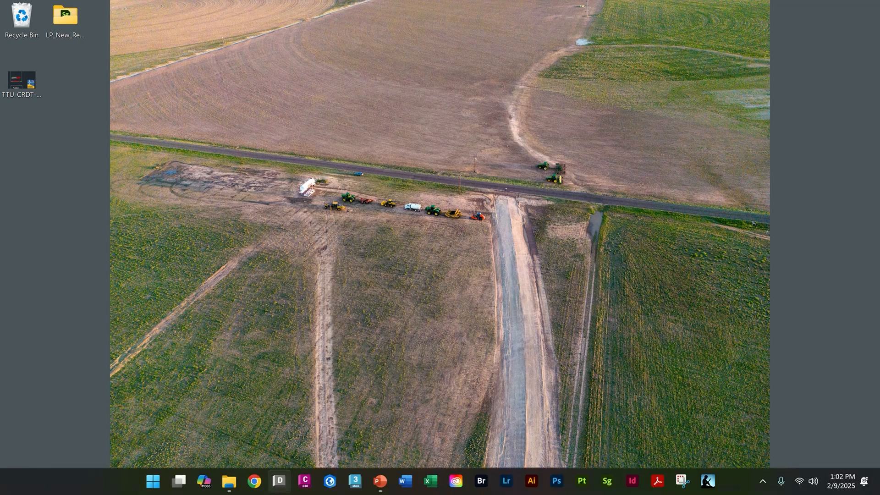
{"action": "left_click", "coordinate": [305, 490]}
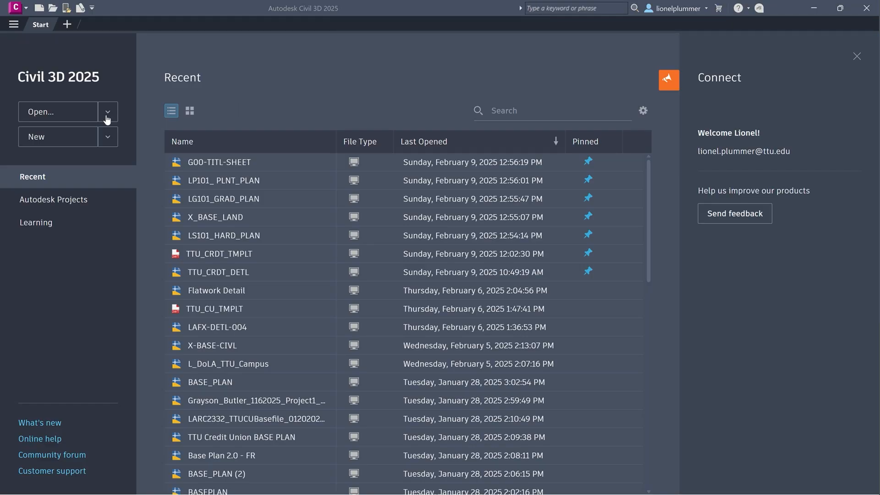
{"action": "left_click", "coordinate": [107, 136]}
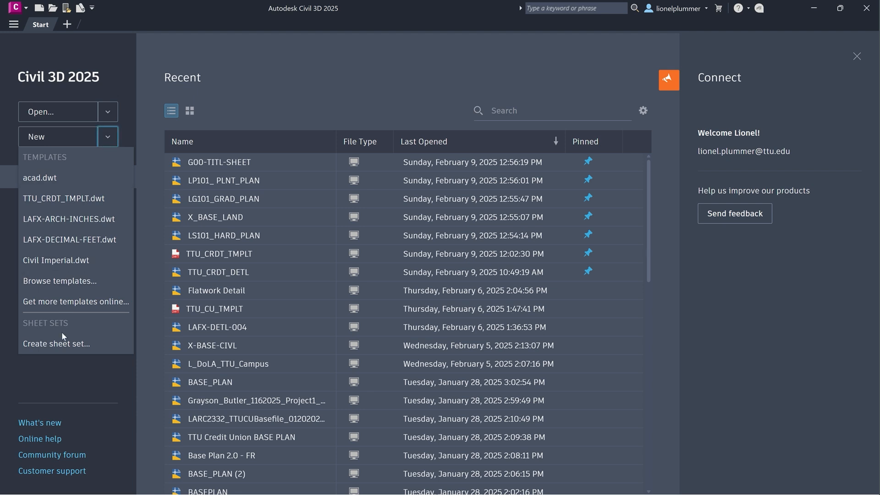
{"action": "left_click", "coordinate": [65, 344]}
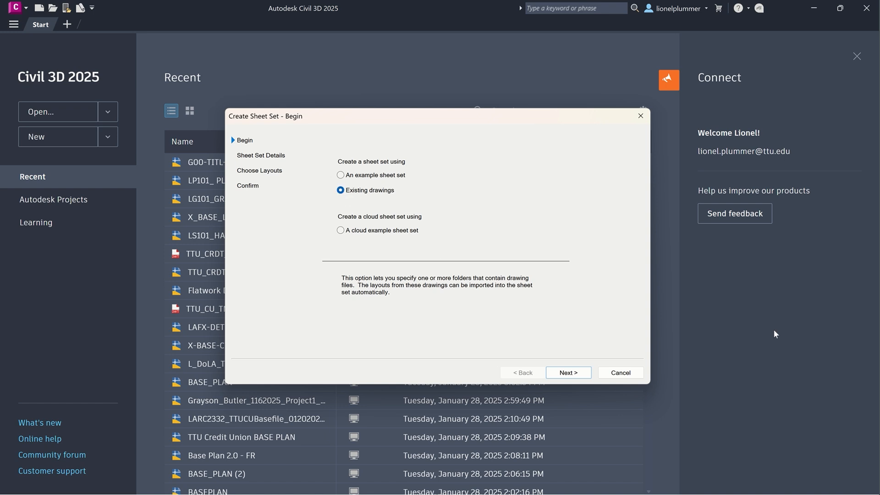
{"action": "left_click", "coordinate": [587, 372]}
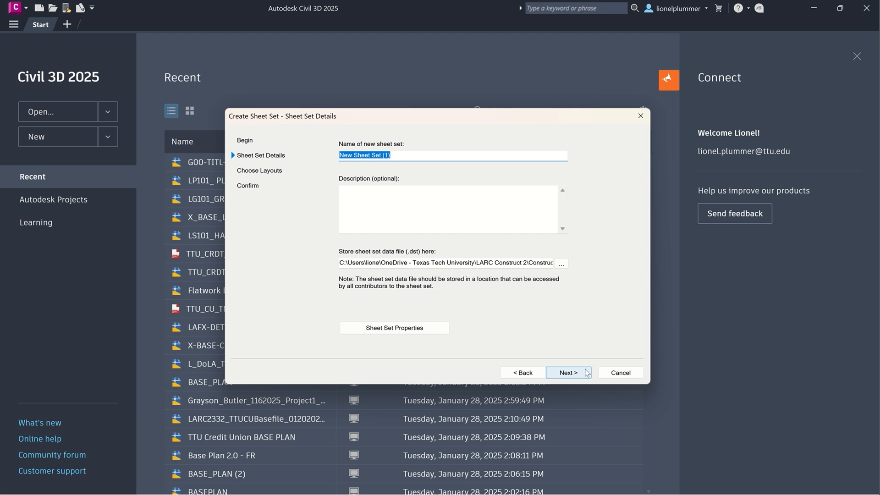
Step: Name the new sheet set TTU CREDIT UNION LP
{"action": "key", "text": "Caps_Lock"}
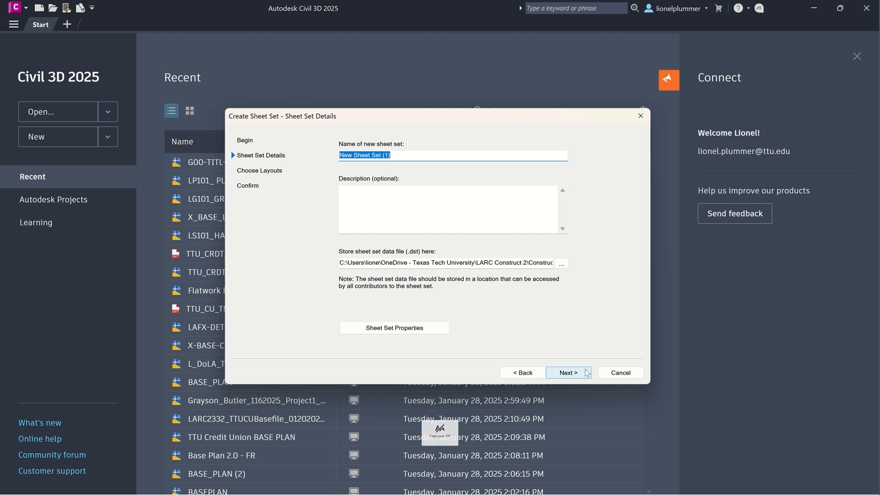
{"action": "type", "text": "tt"}
{"action": "key", "text": "BackSpace"}
{"action": "key", "text": "Caps_Lock"}
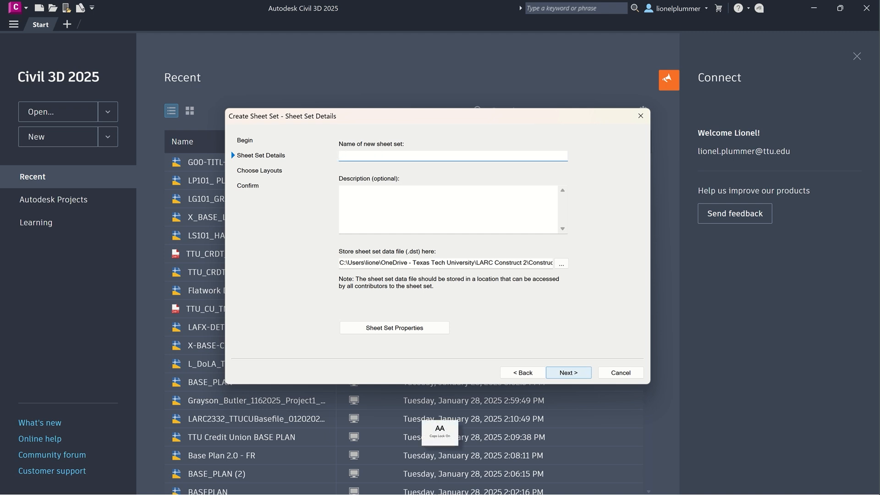
{"action": "type", "text": "TTU CRE"}
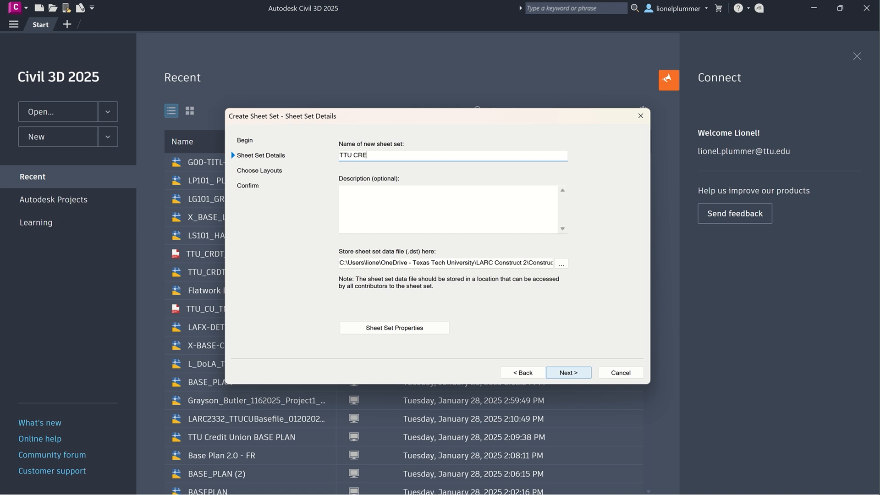
{"action": "type", "text": "DIT UNION LP"}
Step: Set the project name in the sheet set properties to TTU CREDIT UNION LP
{"action": "left_click", "coordinate": [411, 328]}
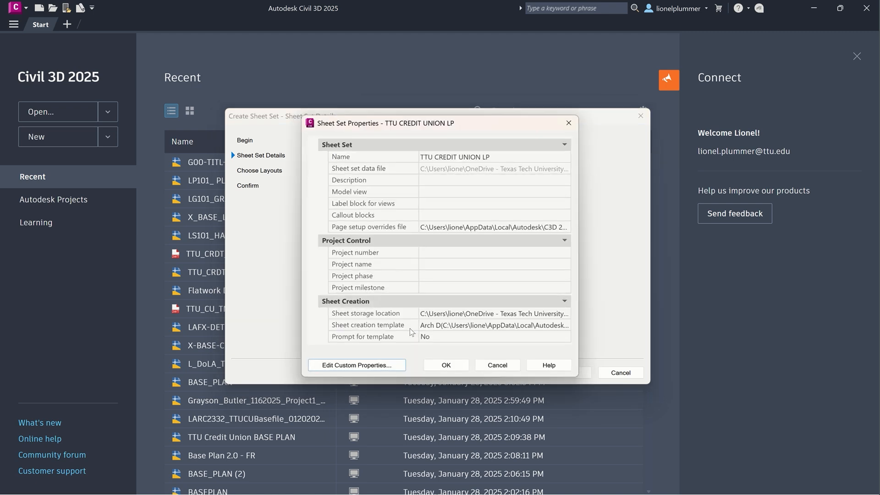
{"action": "left_click", "coordinate": [429, 263]}
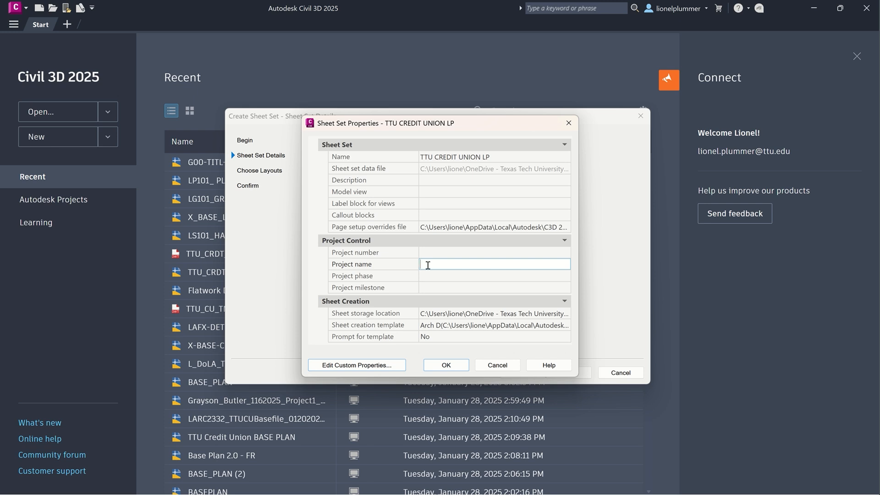
{"action": "type", "text": "TTU CREDIT UNION LP"}
{"action": "key", "text": "Tab"}
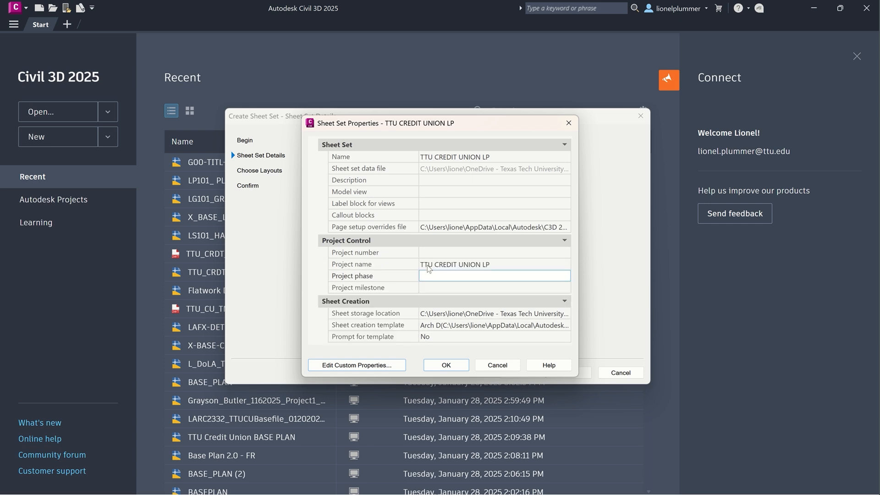
Step: Set the project phase to Construction Documentation and the project milestone to 90%, and accept the sheet set properties
{"action": "type", "text": "C"}
{"action": "key", "text": "Caps_Lock"}
{"action": "type", "text": "onst"}
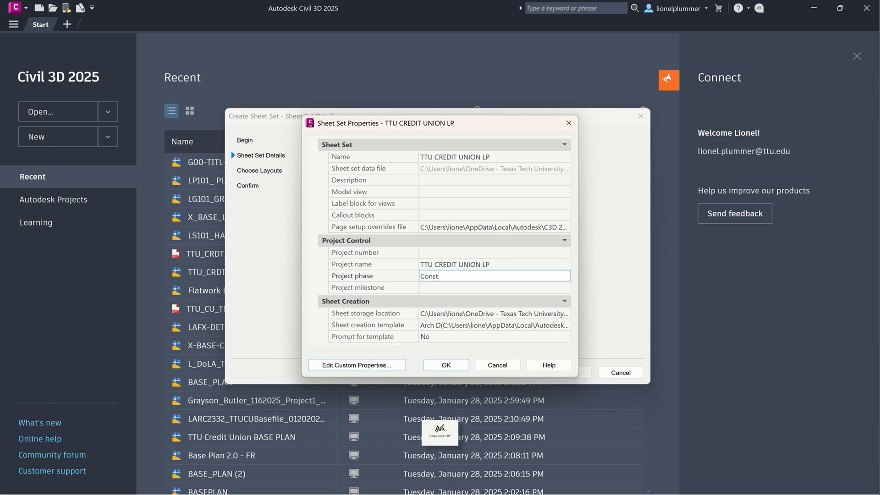
{"action": "type", "text": "ruction D"}
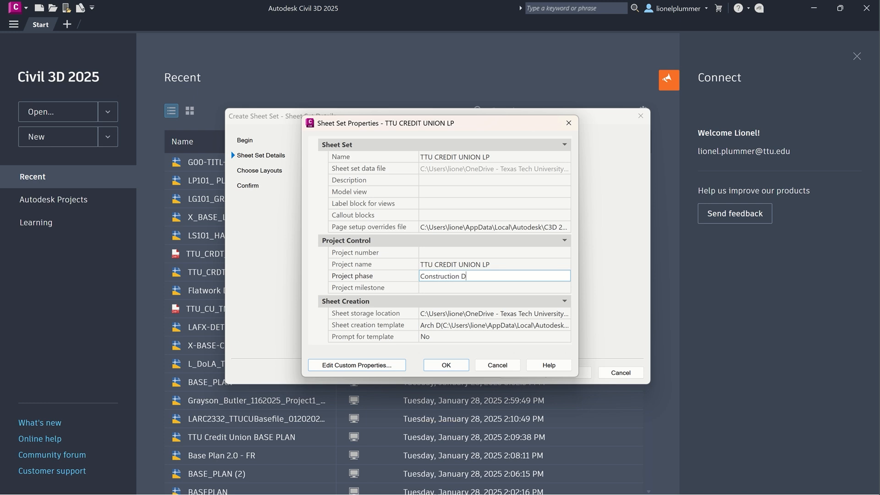
{"action": "type", "text": "ocumentation"}
{"action": "key", "text": "Tab"}
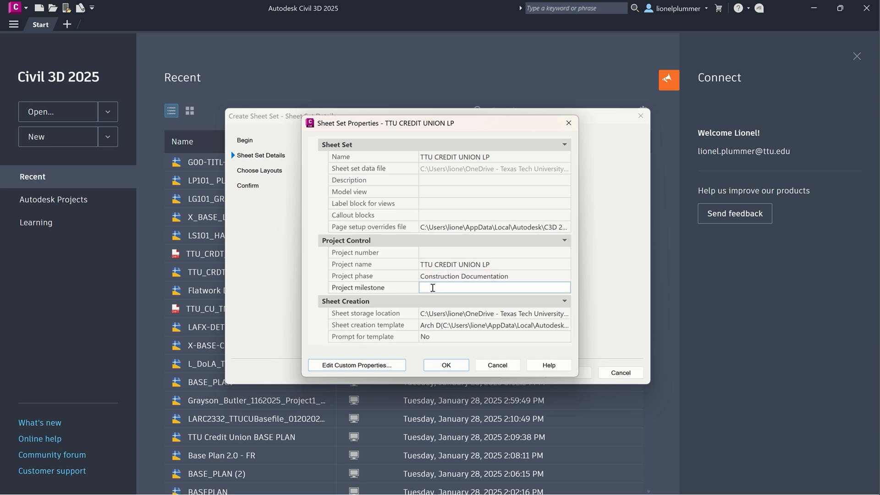
{"action": "type", "text": "90%"}
{"action": "left_click", "coordinate": [457, 368]}
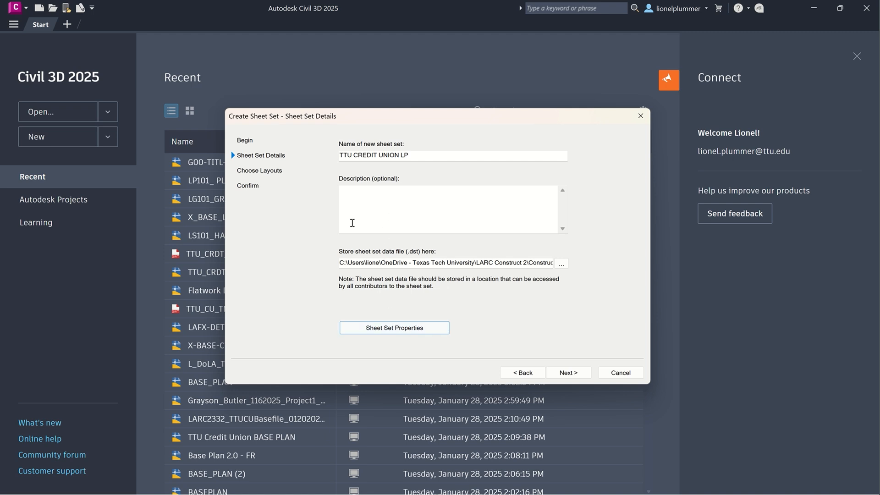
Step: Accept the layout import options with sheet titles prefixed by file name and no subsets based on folder structure
{"action": "left_click", "coordinate": [565, 373]}
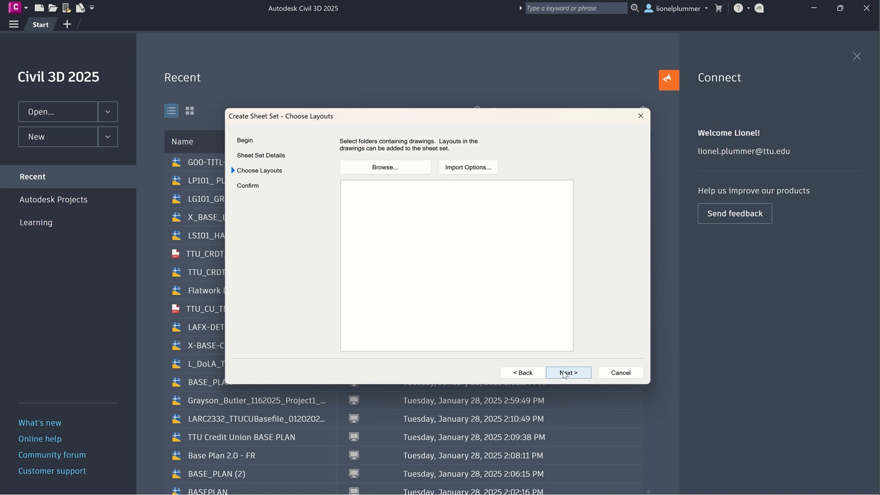
{"action": "left_click", "coordinate": [482, 168]}
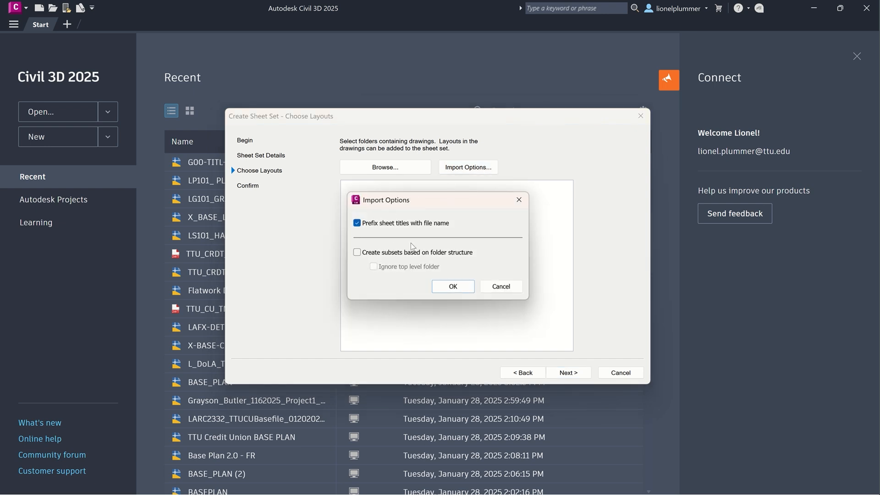
{"action": "left_click", "coordinate": [451, 288]}
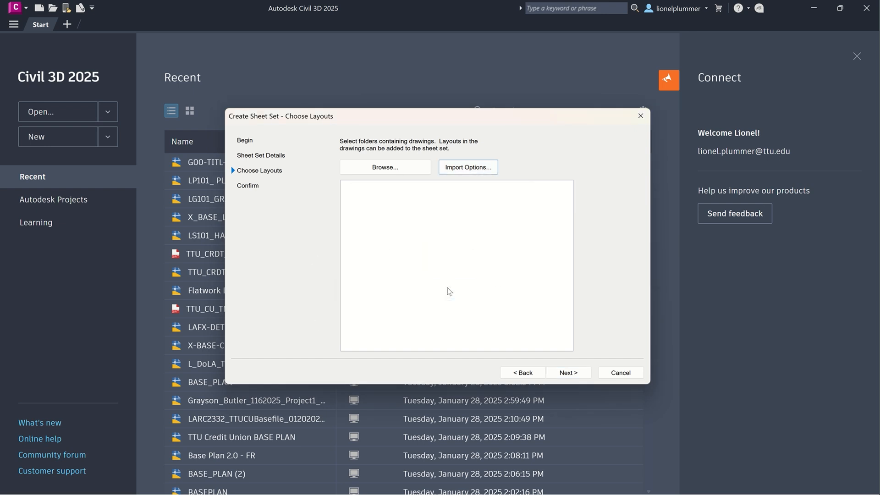
Step: Add all layouts from the TTU Credit Union project's 02-CAD folder and finish creating the sheet set
{"action": "left_click", "coordinate": [403, 169]}
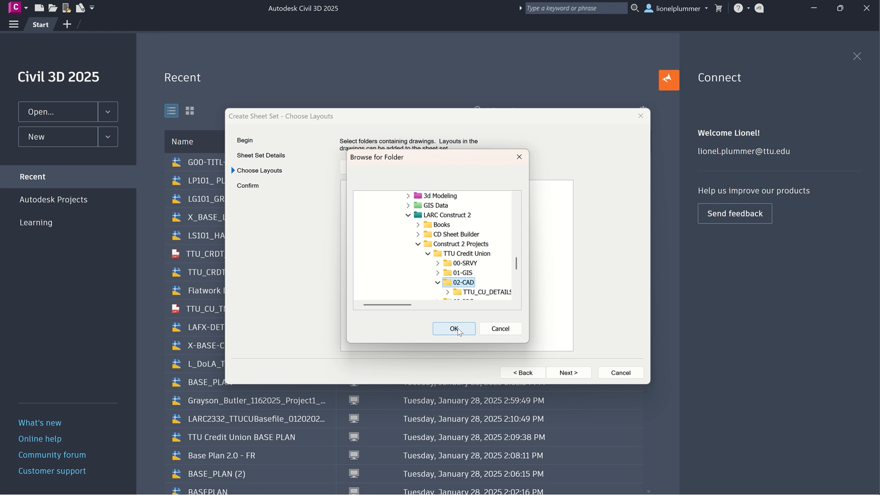
{"action": "left_click", "coordinate": [456, 329]}
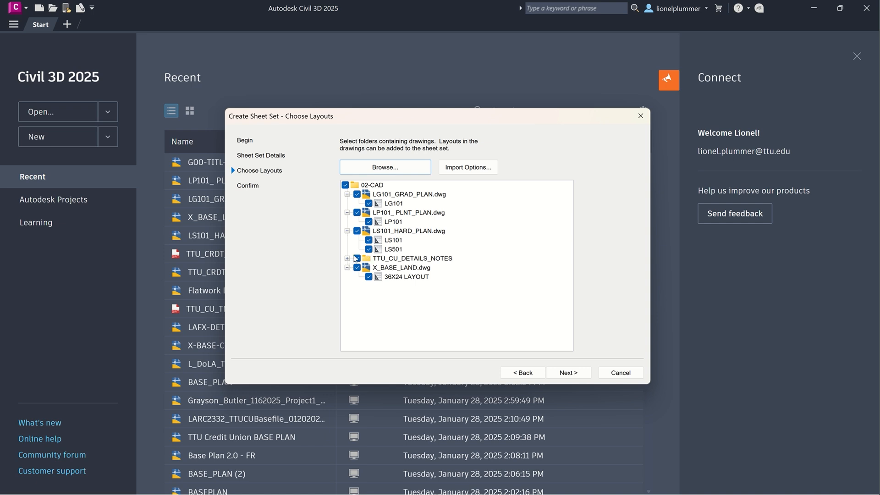
{"action": "left_click", "coordinate": [347, 258]}
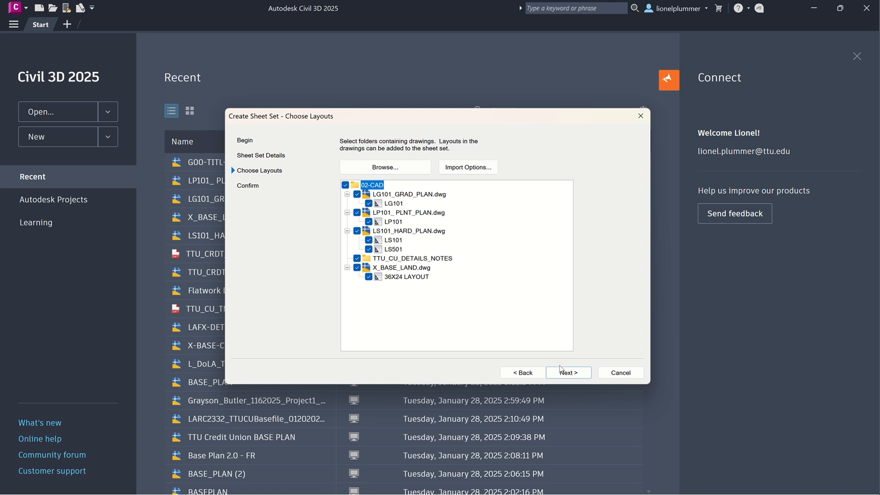
{"action": "left_click", "coordinate": [569, 373]}
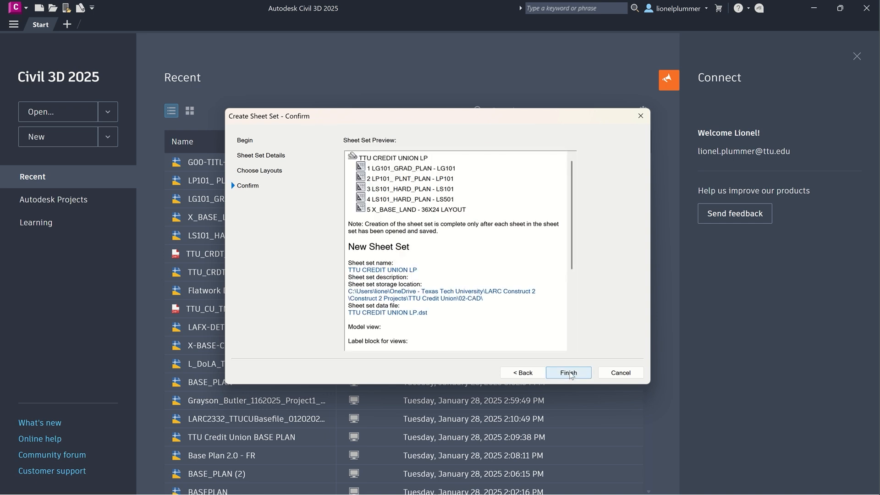
{"action": "left_click", "coordinate": [569, 373]}
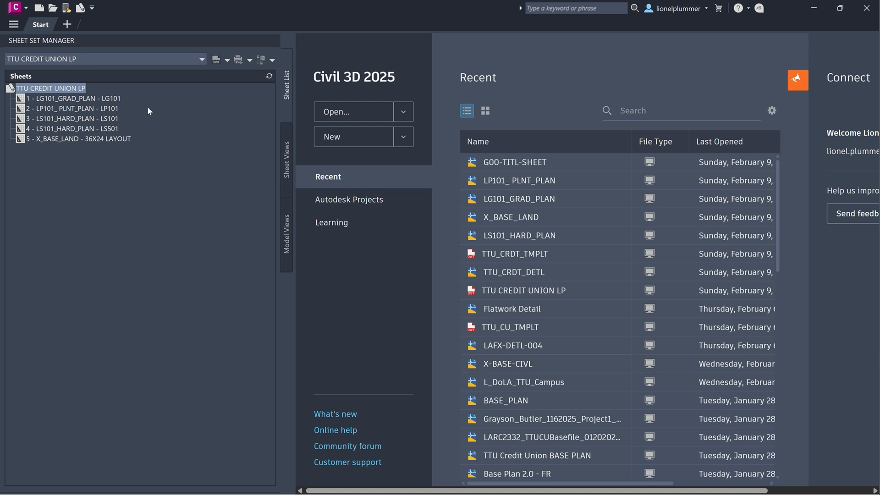
Step: Open the LG101_GRAD_PLAN sheet from the sheet set and switch to its model space
{"action": "mouse_move", "coordinate": [148, 111]}
{"action": "left_click", "coordinate": [403, 115]}
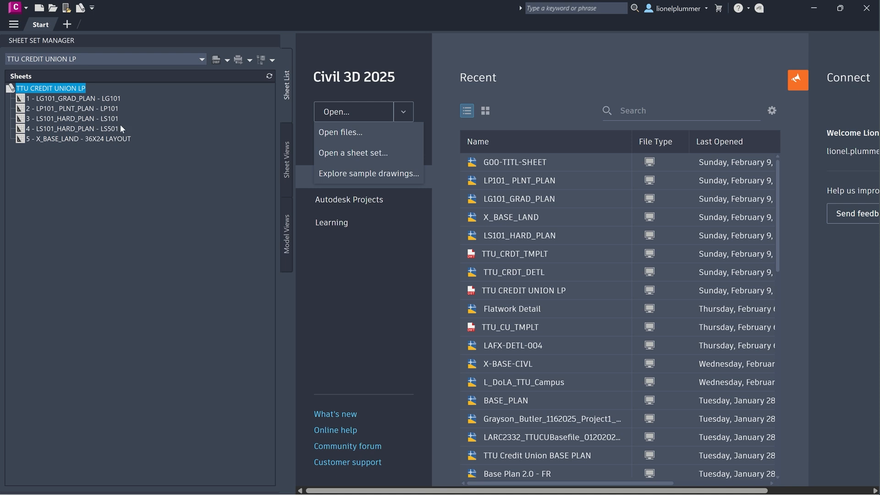
{"action": "left_click", "coordinate": [111, 98]}
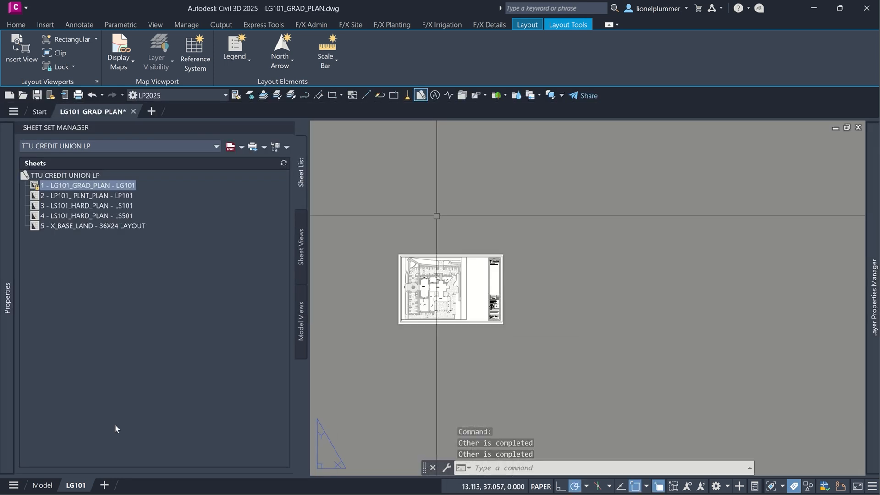
{"action": "left_click", "coordinate": [42, 485]}
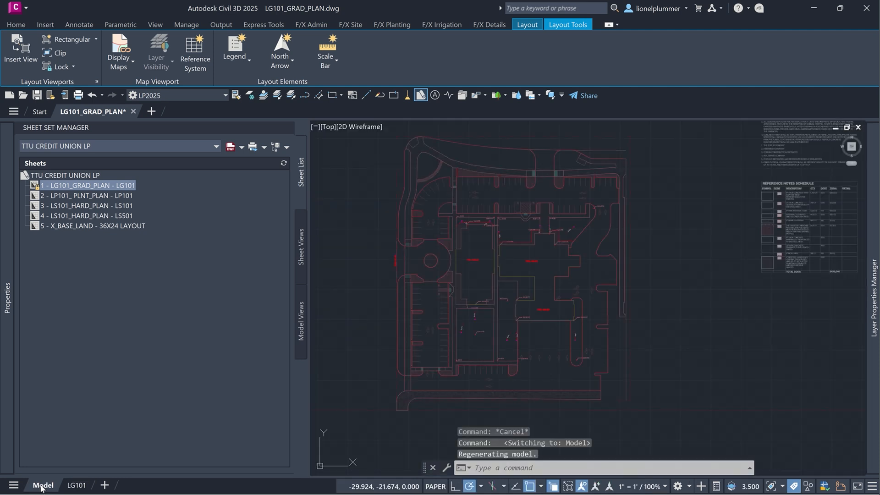
{"action": "middle_click_drag", "start_coordinate": [483, 347], "coordinate": [459, 372]}
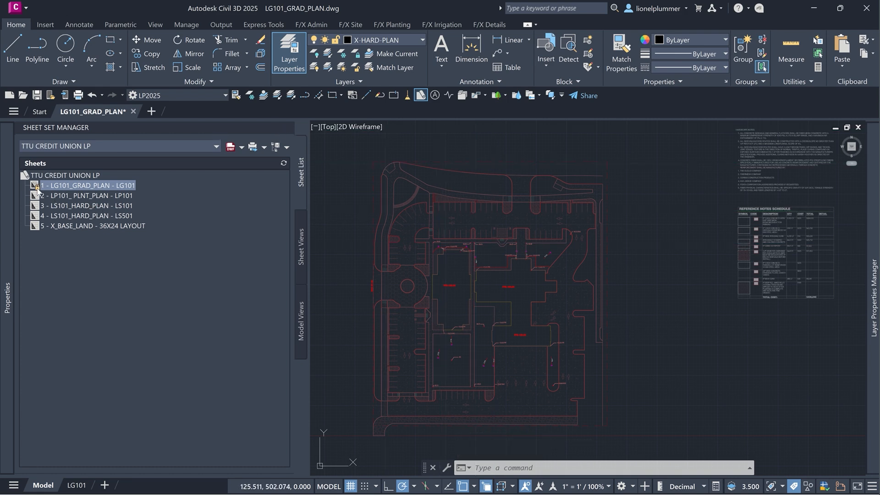
Step: Examine the LG101 sheet's lock status and file details, and the properties of the external reference in the site plan
{"action": "mouse_move", "coordinate": [38, 188]}
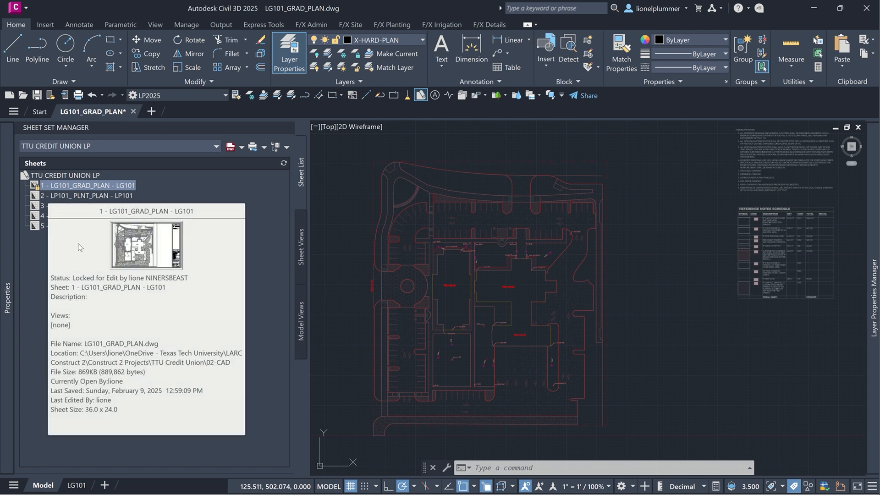
{"action": "mouse_move", "coordinate": [9, 216]}
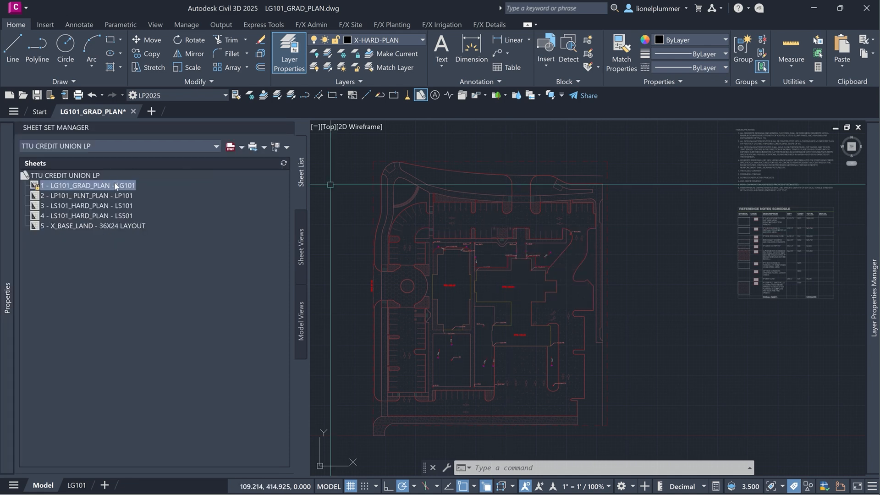
{"action": "mouse_move", "coordinate": [117, 187]}
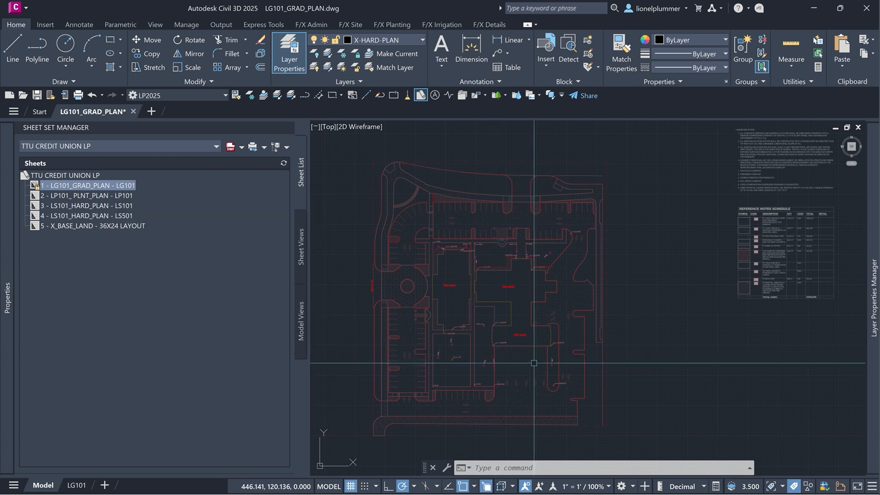
{"action": "mouse_move", "coordinate": [534, 363]}
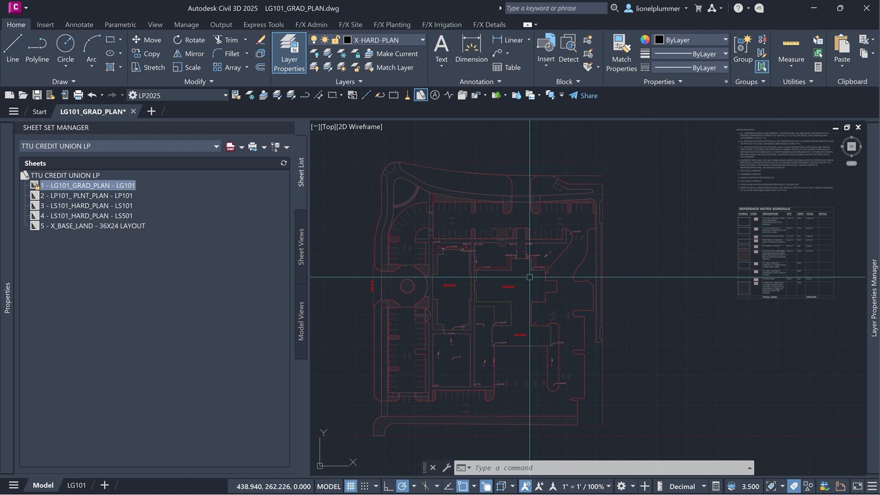
{"action": "middle_click_drag", "start_coordinate": [530, 289], "coordinate": [520, 276]}
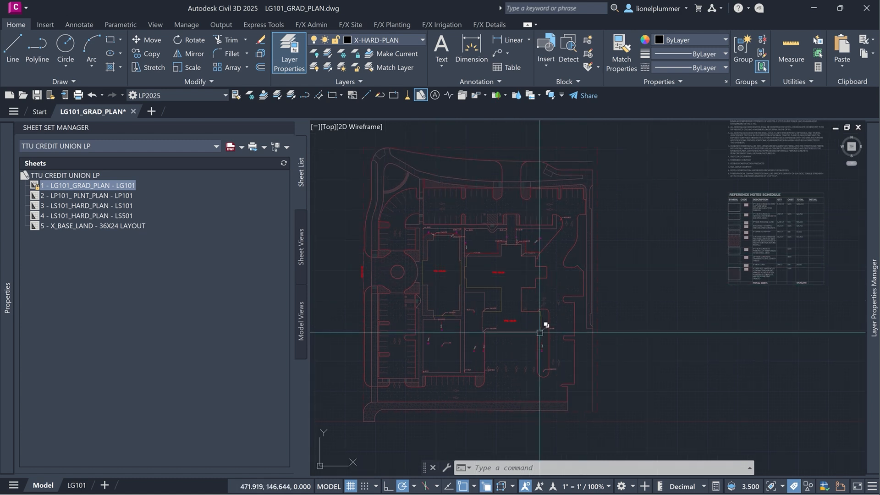
{"action": "mouse_move", "coordinate": [540, 333]}
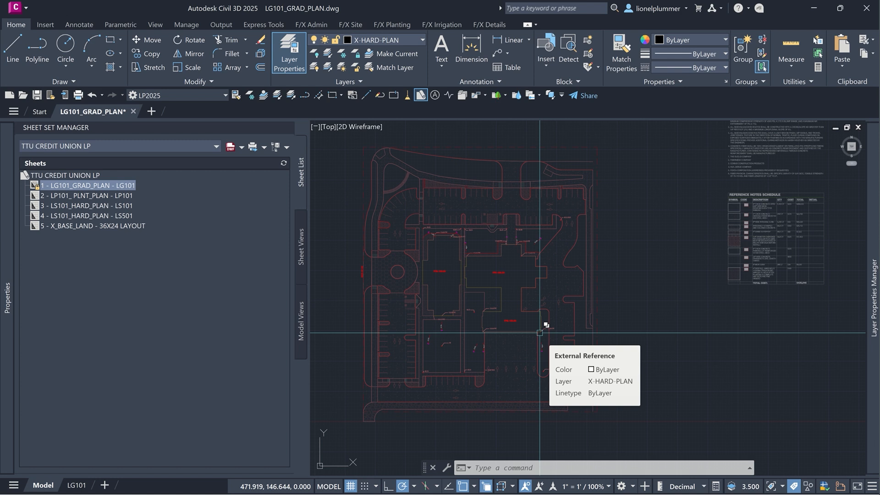
Step: Filter the layer list of the grading plan to all non-Xref layers
{"action": "mouse_move", "coordinate": [874, 322]}
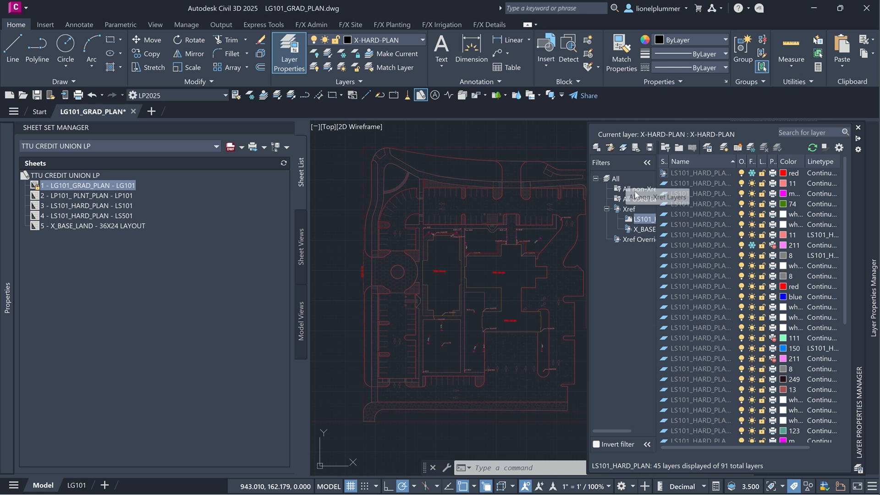
{"action": "left_click", "coordinate": [634, 188]}
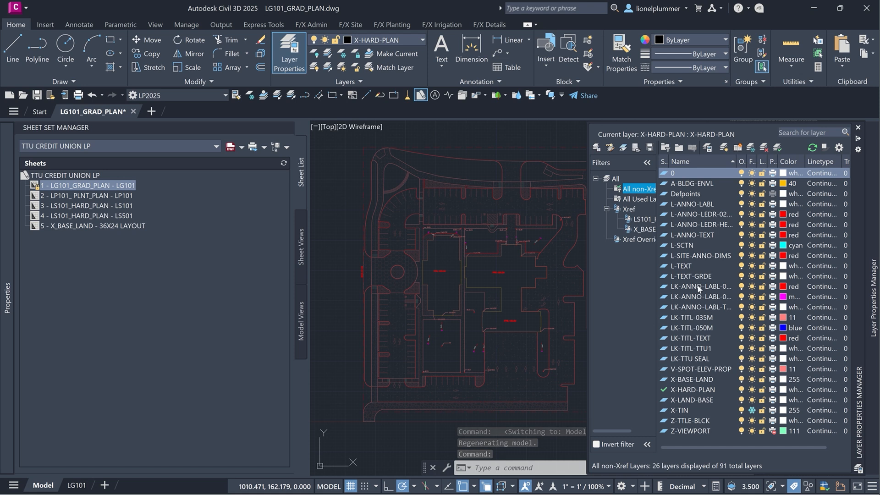
{"action": "left_click", "coordinate": [693, 430]}
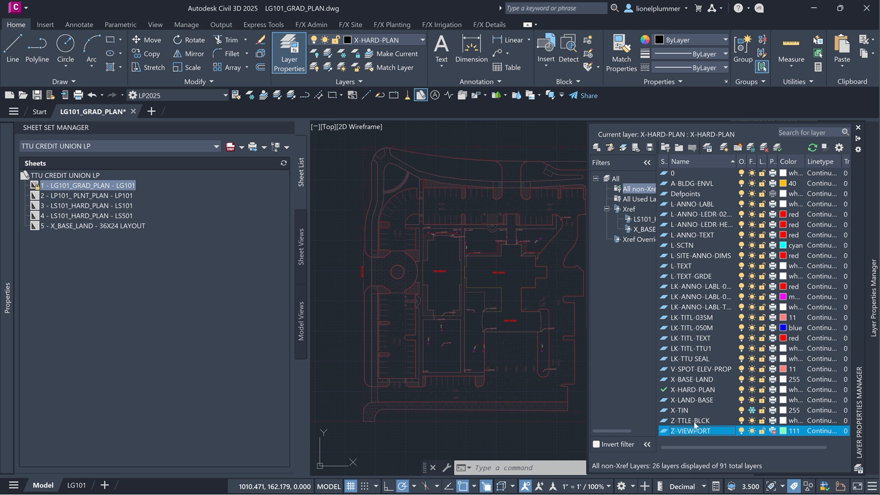
{"action": "key", "text": "alt+n"}
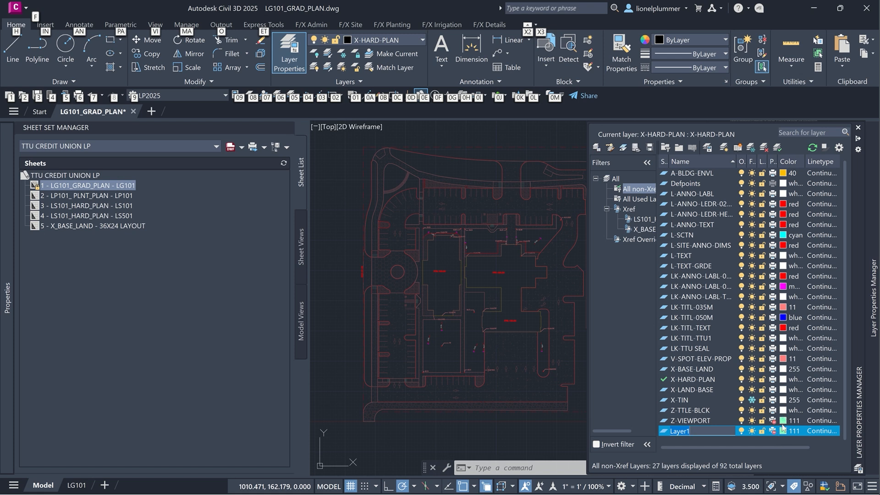
{"action": "left_click", "coordinate": [666, 434]}
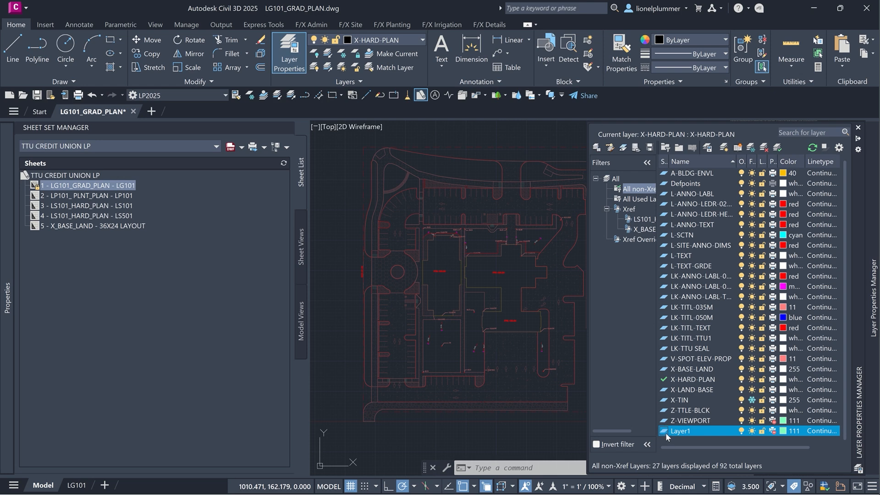
{"action": "right_click", "coordinate": [667, 434]}
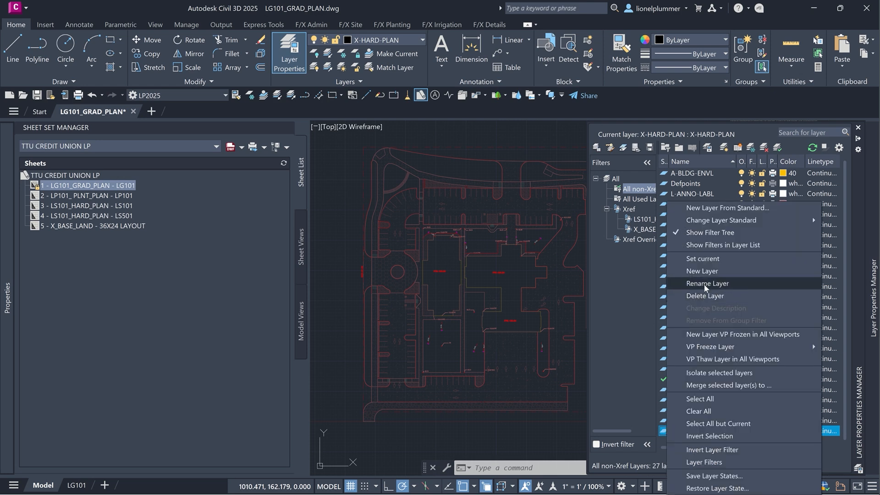
{"action": "left_click", "coordinate": [708, 296]}
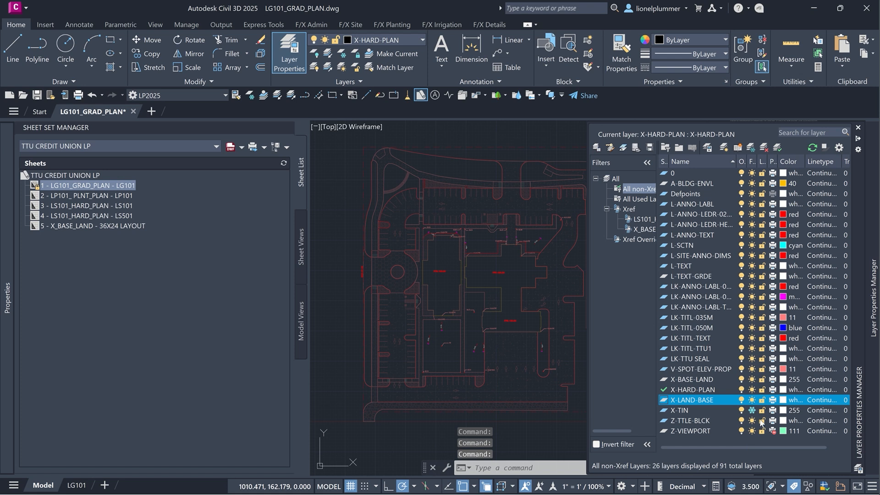
Step: Create a new layer based on Z-TTLE-BLCK and try to name it X-BASE-LAND
{"action": "left_click", "coordinate": [701, 421]}
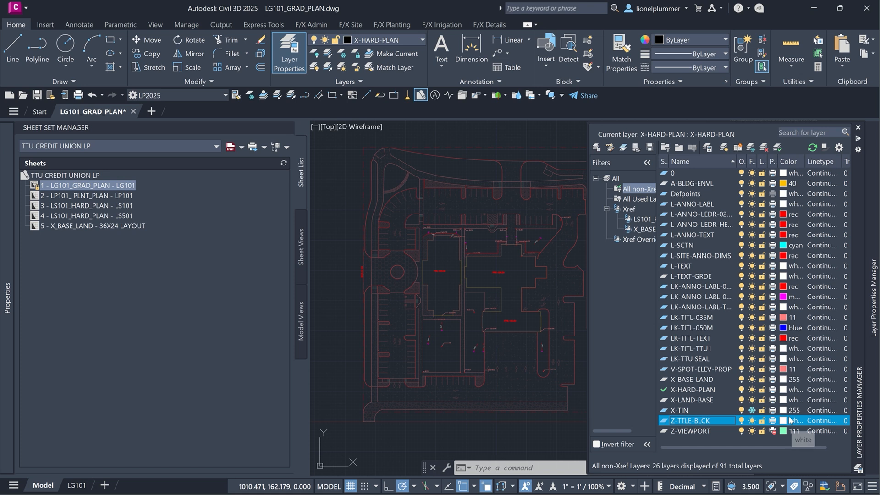
{"action": "key", "text": "alt+n"}
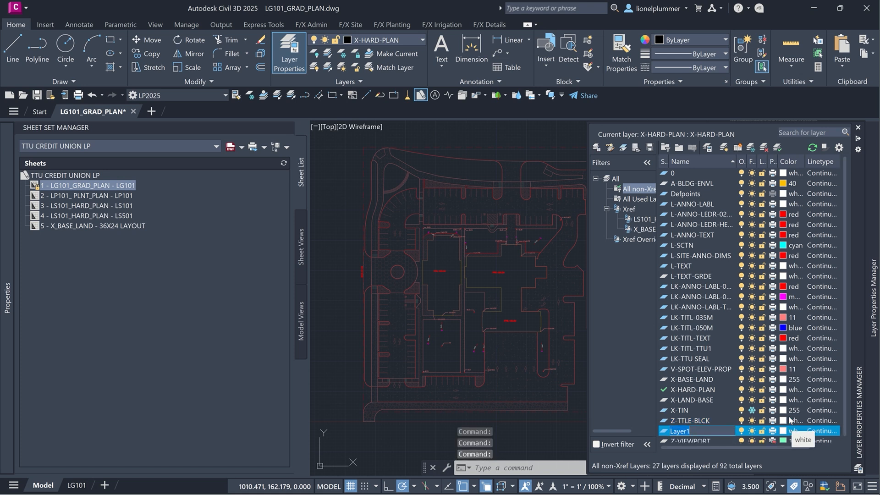
{"action": "type", "text": "x"}
{"action": "key", "text": "Caps_Lock"}
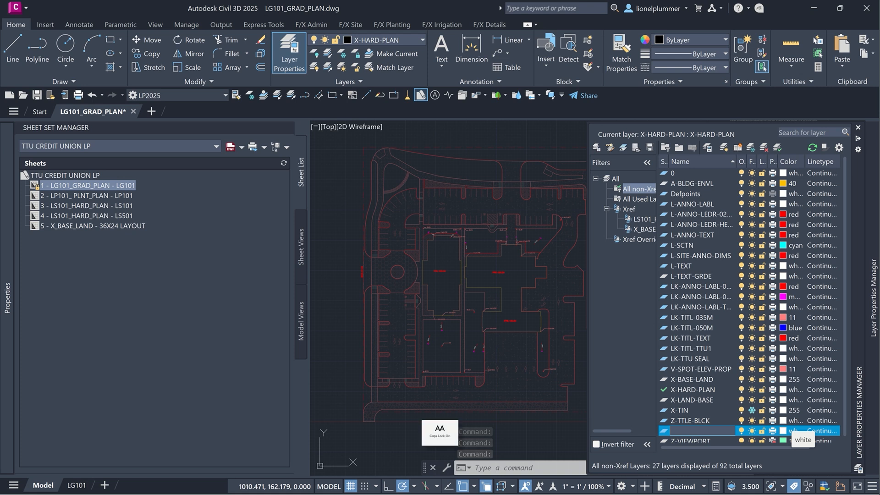
{"action": "key", "text": "BackSpace"}
{"action": "type", "text": "X-BAS"}
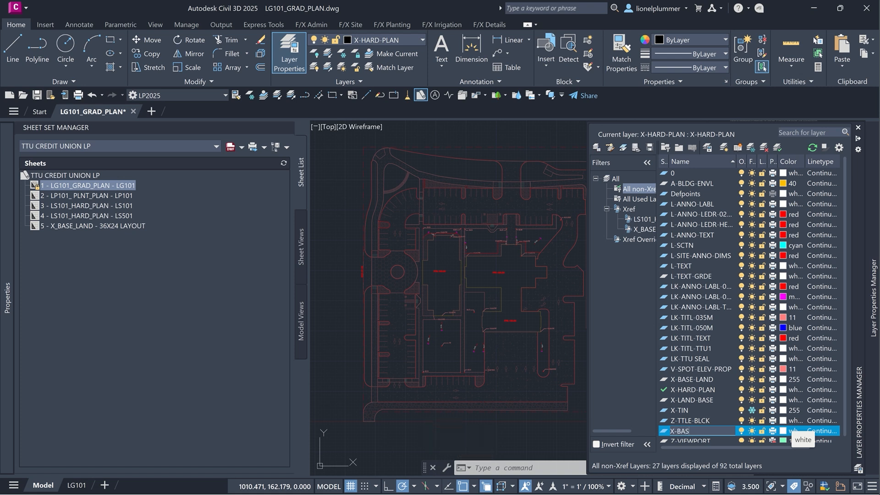
{"action": "type", "text": "E-LAND"}
{"action": "key", "text": "Return"}
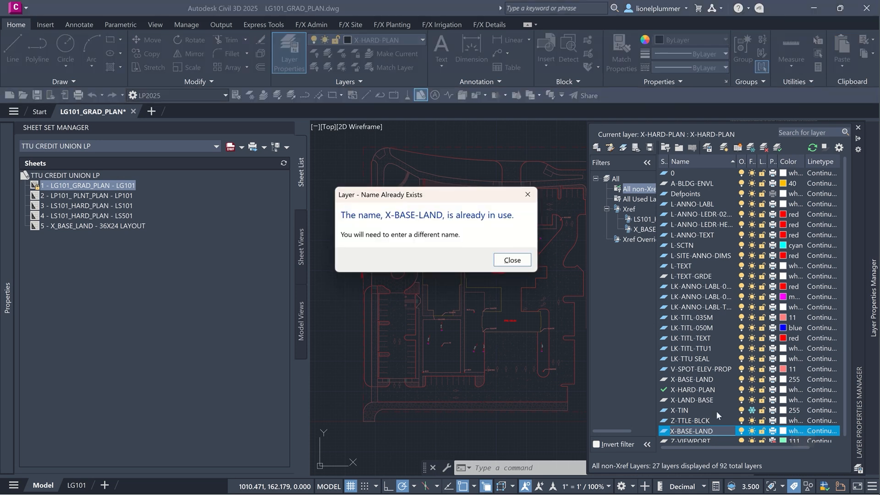
{"action": "left_click", "coordinate": [519, 260]}
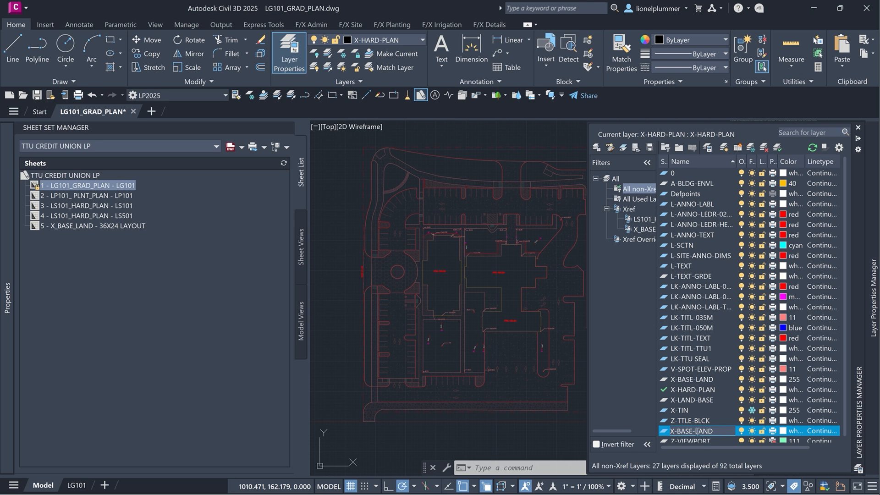
{"action": "left_click", "coordinate": [664, 430]}
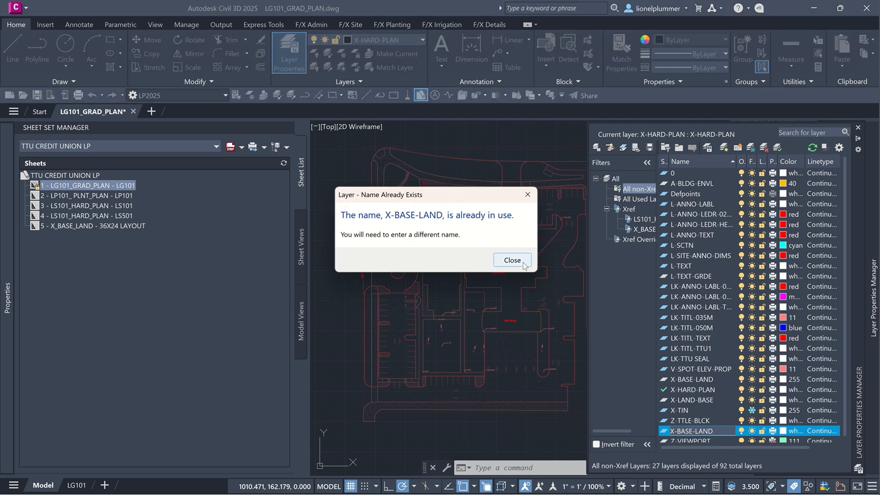
{"action": "left_click", "coordinate": [512, 260]}
{"action": "left_click", "coordinate": [509, 260]}
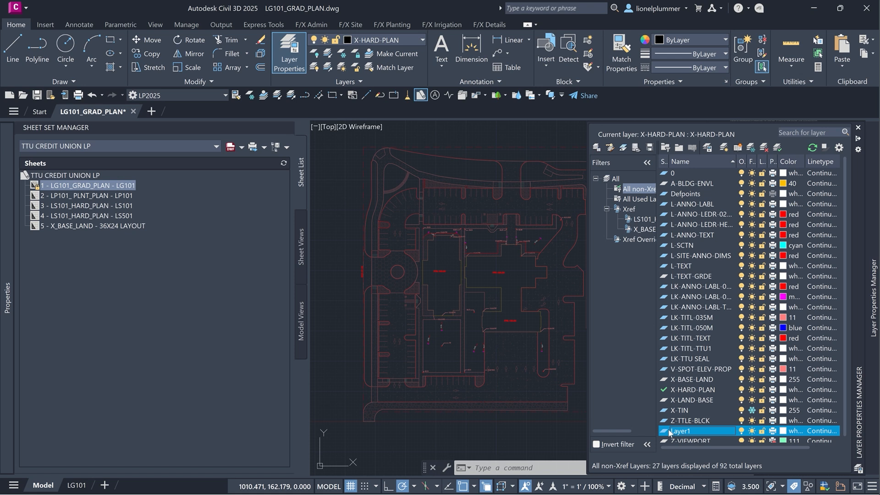
Step: Make X-LAND-BASE the current layer and switch to the LG101 layout
{"action": "double_click", "coordinate": [666, 400]}
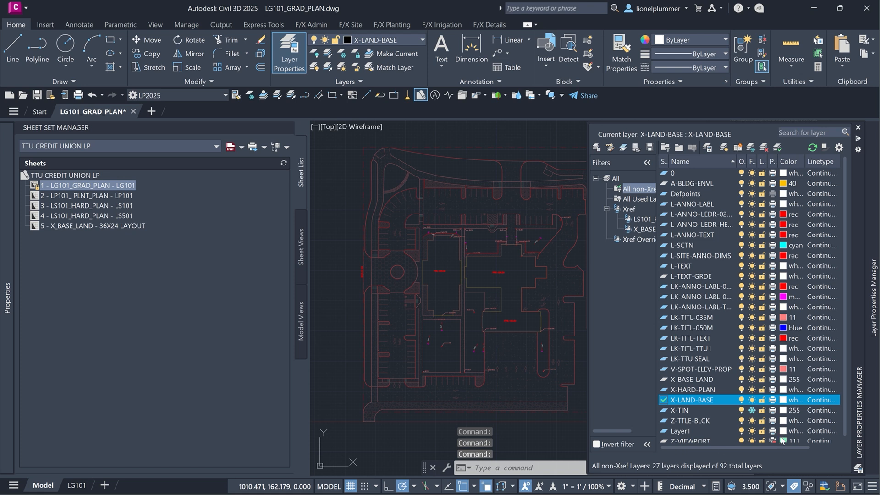
{"action": "scroll", "coordinate": [784, 439], "scroll_direction": "down", "scroll_amount": 1}
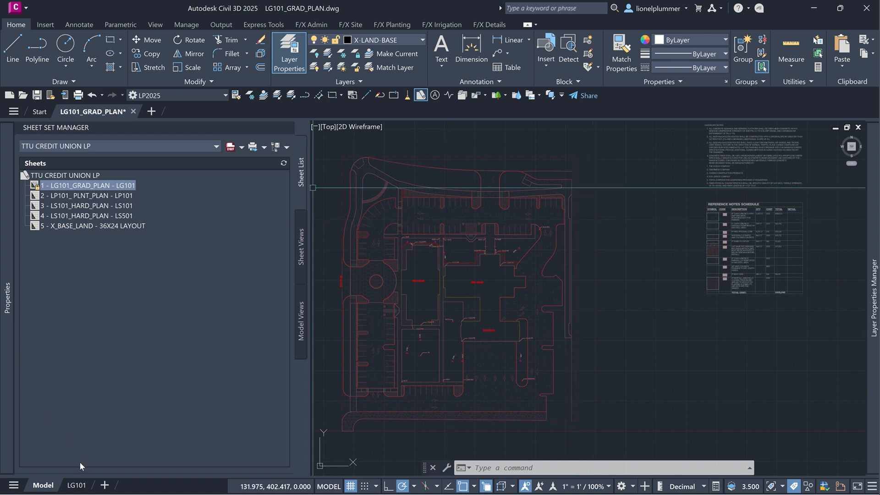
{"action": "left_click", "coordinate": [76, 485]}
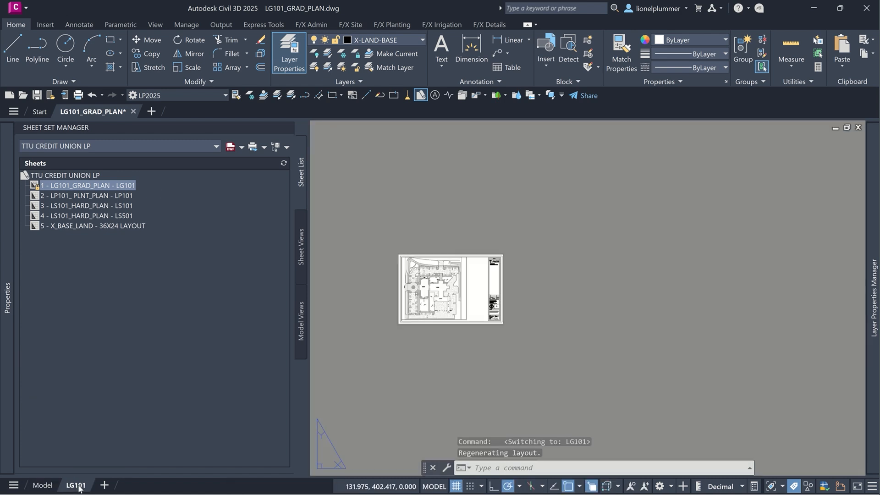
Step: Examine the LG101 sheet's site plan viewport, its linework and its fit within the title block border
{"action": "scroll", "coordinate": [437, 259], "scroll_direction": "up", "scroll_amount": 5}
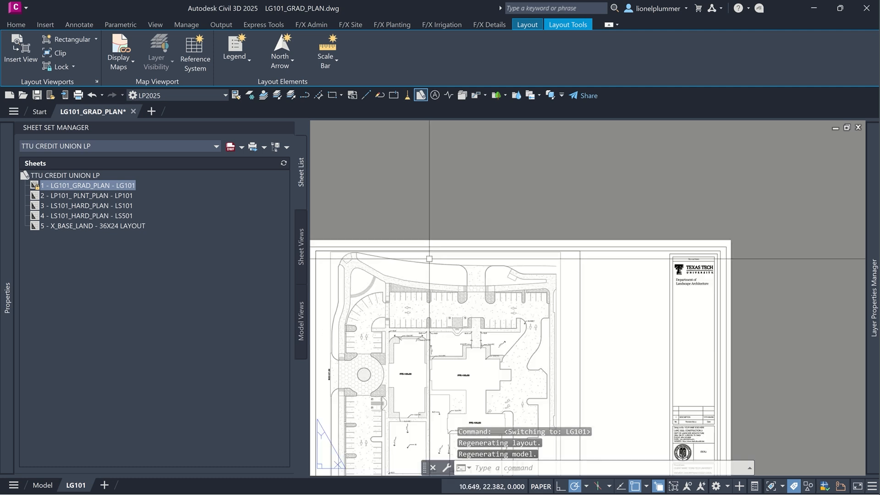
{"action": "left_click", "coordinate": [588, 285]}
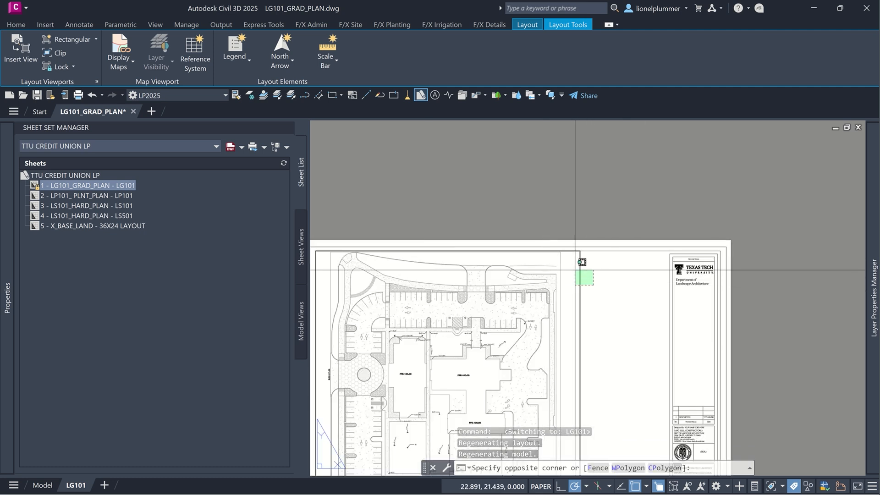
{"action": "left_click", "coordinate": [576, 267]}
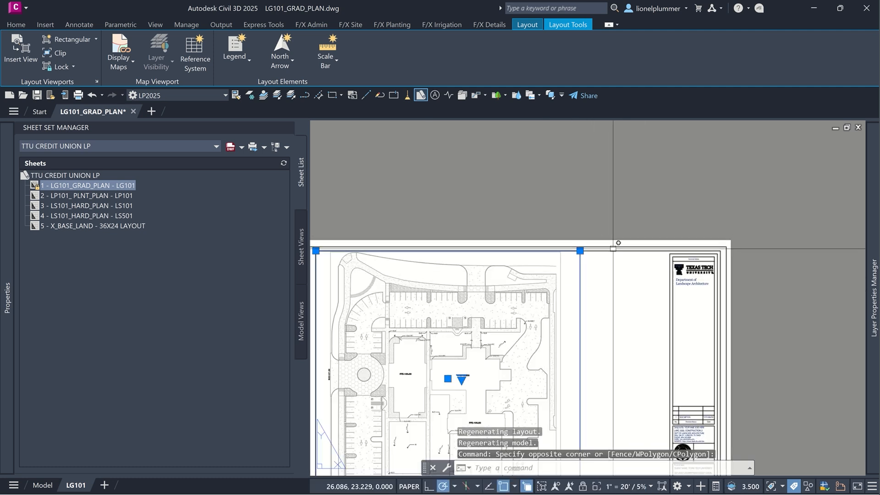
{"action": "key", "text": "Escape"}
{"action": "scroll", "coordinate": [602, 265], "scroll_direction": "down", "scroll_amount": 2}
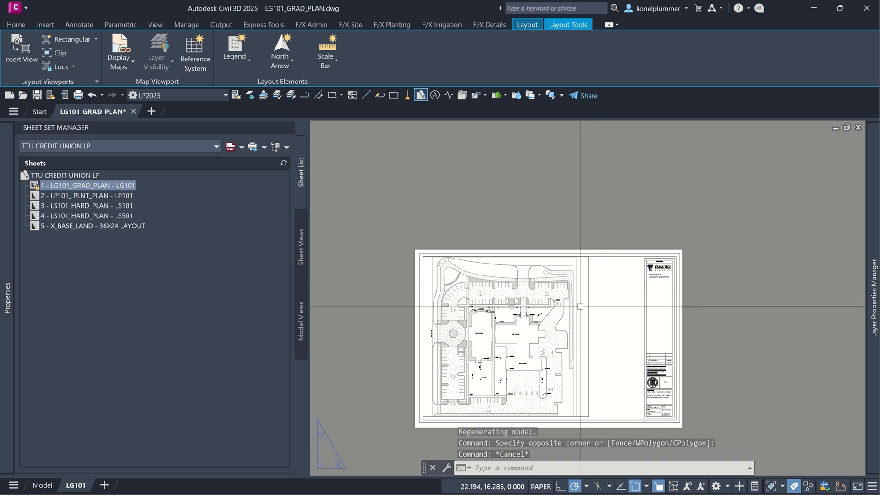
{"action": "mouse_move", "coordinate": [580, 307]}
{"action": "middle_mouse_down"}
{"action": "mouse_move", "coordinate": [576, 299]}
{"action": "mouse_move", "coordinate": [593, 307]}
{"action": "middle_mouse_up"}
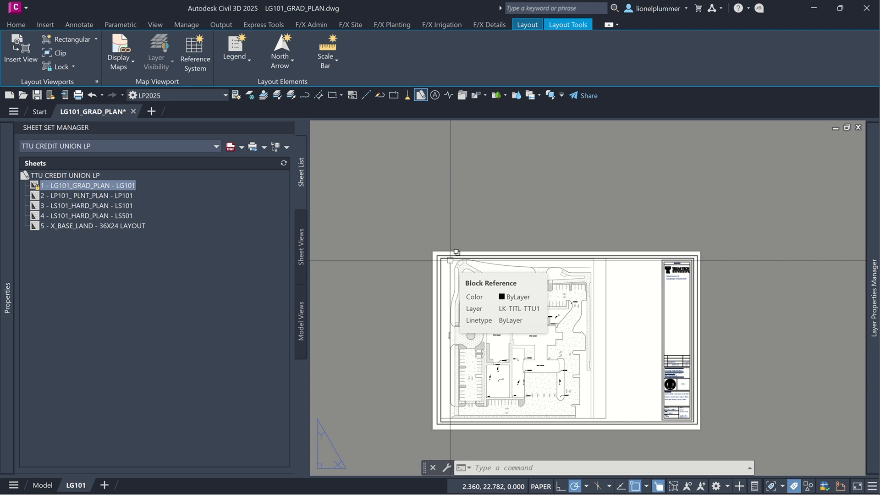
{"action": "scroll", "coordinate": [450, 261], "scroll_direction": "up", "scroll_amount": 2}
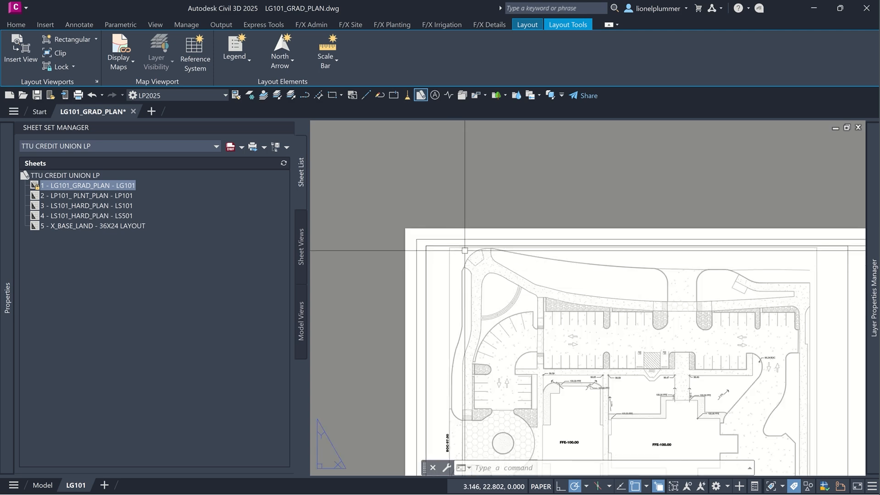
{"action": "middle_click_drag", "start_coordinate": [522, 294], "coordinate": [502, 217]}
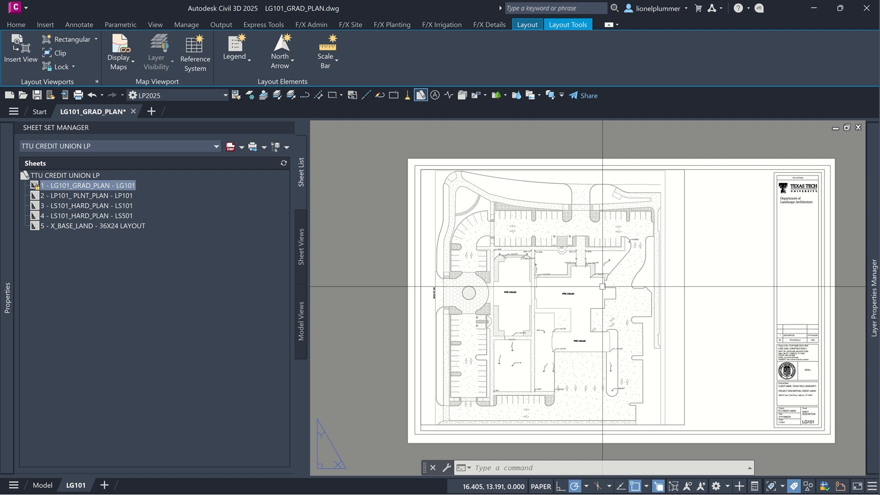
Step: Set the drawing's global linetype scale factor to 1 with LTSCALE
{"action": "type", "text": "T"}
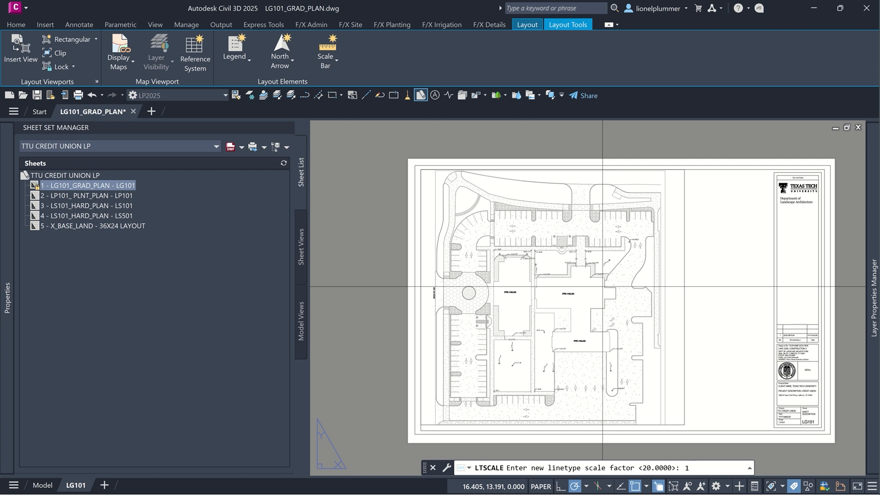
{"action": "key", "text": "Return"}
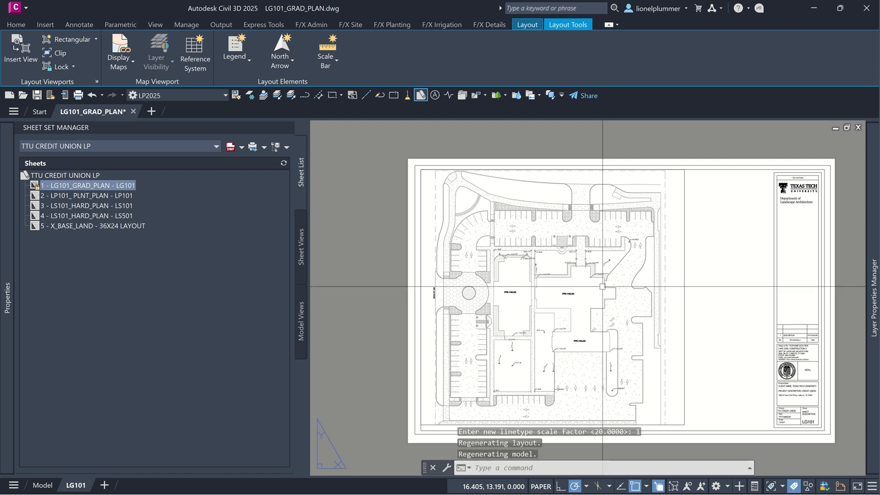
{"action": "scroll", "coordinate": [568, 287], "scroll_direction": "up", "scroll_amount": 4}
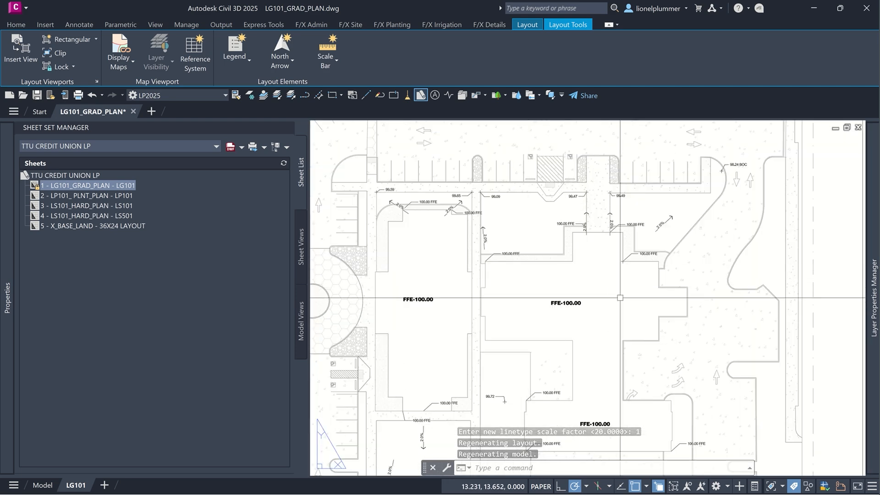
{"action": "scroll", "coordinate": [574, 292], "scroll_direction": "down", "scroll_amount": 4}
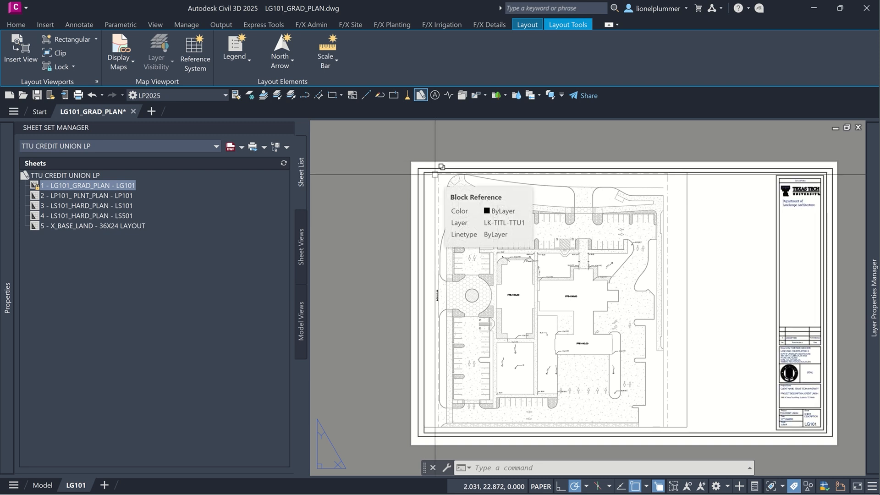
Step: Stretch the site plan viewport's lower-right corner down to the title block's inner border and check the viewport's left corners
{"action": "middle_click_drag", "start_coordinate": [707, 332], "coordinate": [663, 282]}
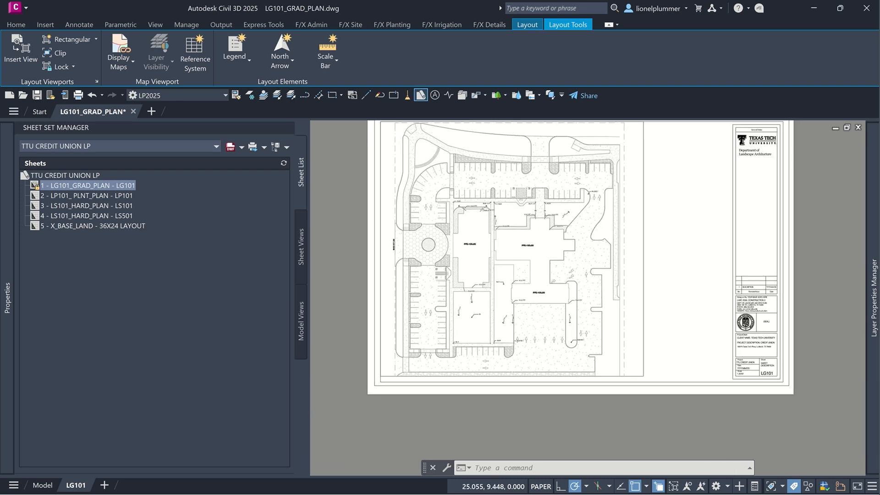
{"action": "scroll", "coordinate": [648, 351], "scroll_direction": "up", "scroll_amount": 5}
{"action": "left_click", "coordinate": [644, 380]}
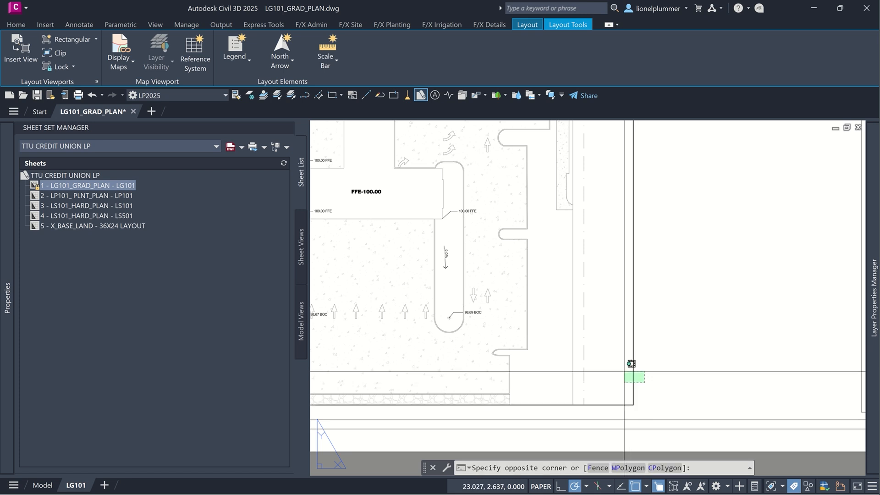
{"action": "left_click", "coordinate": [623, 371]}
{"action": "scroll", "coordinate": [623, 371], "scroll_direction": "down", "scroll_amount": 3}
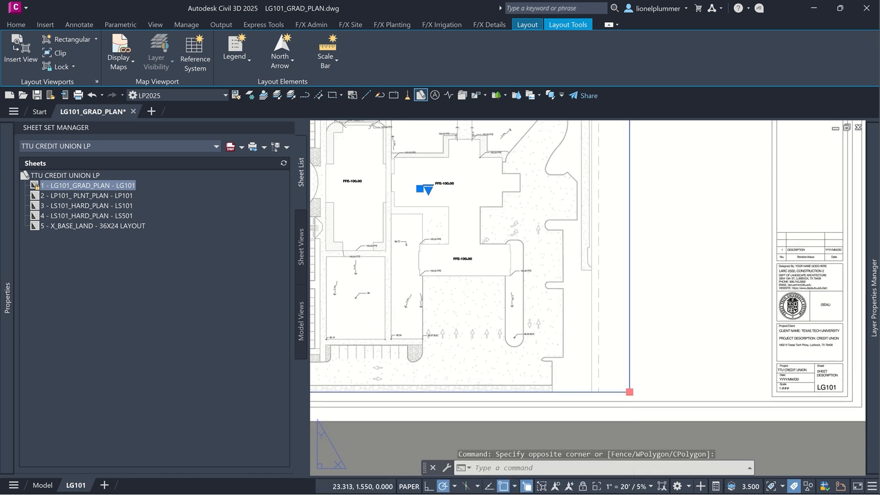
{"action": "left_click", "coordinate": [630, 391]}
{"action": "left_click", "coordinate": [630, 392]}
{"action": "scroll", "coordinate": [629, 391], "scroll_direction": "down", "scroll_amount": 2}
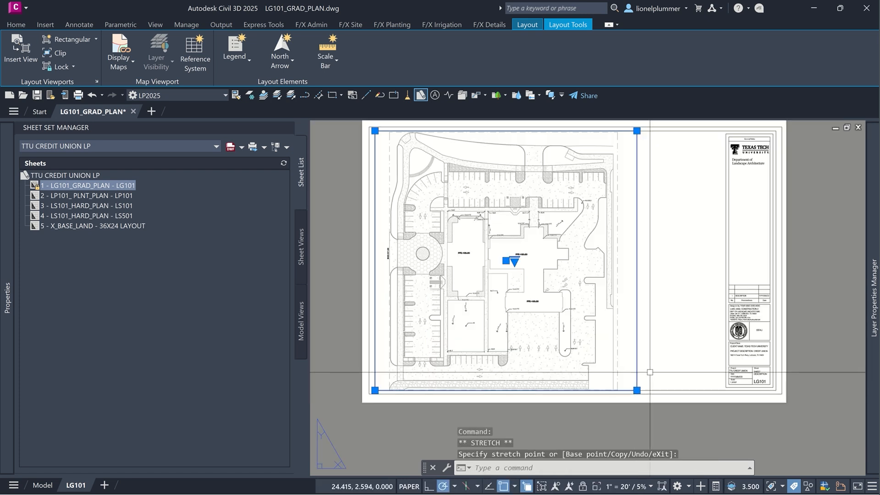
{"action": "scroll", "coordinate": [381, 393], "scroll_direction": "up", "scroll_amount": 5}
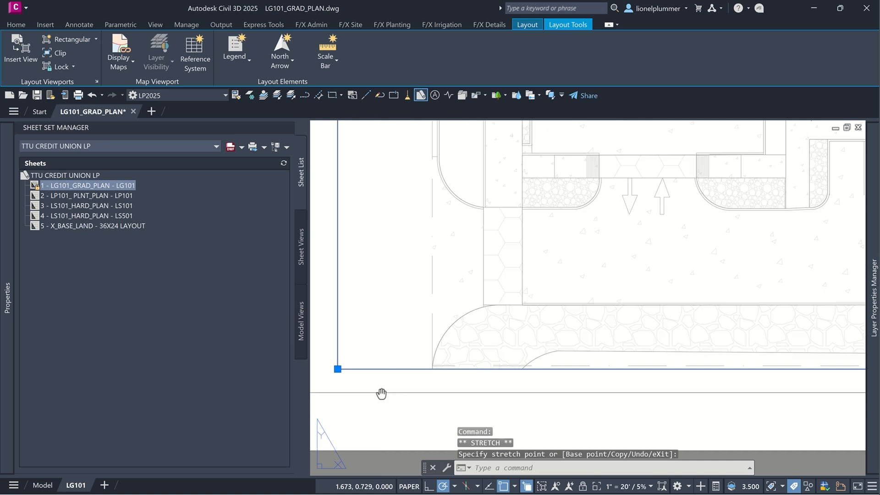
{"action": "middle_click_drag", "start_coordinate": [381, 393], "coordinate": [491, 392]}
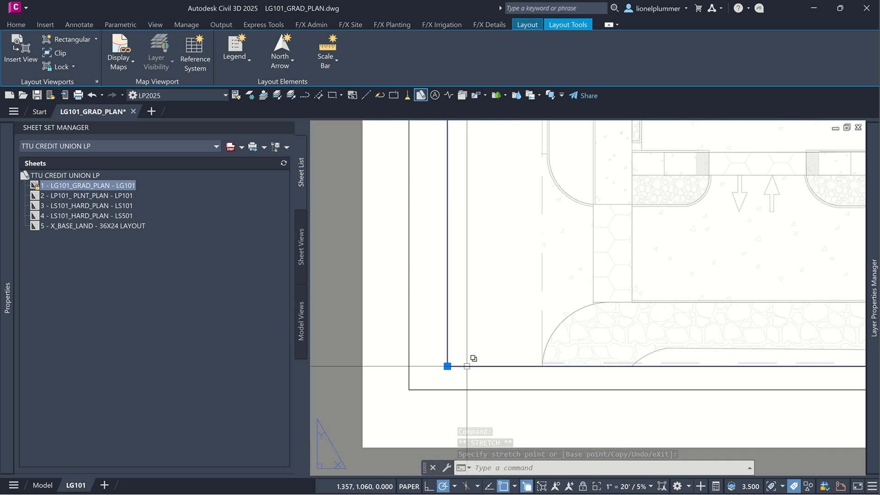
{"action": "scroll", "coordinate": [467, 366], "scroll_direction": "down", "scroll_amount": 5}
{"action": "scroll", "coordinate": [480, 413], "scroll_direction": "down", "scroll_amount": 4}
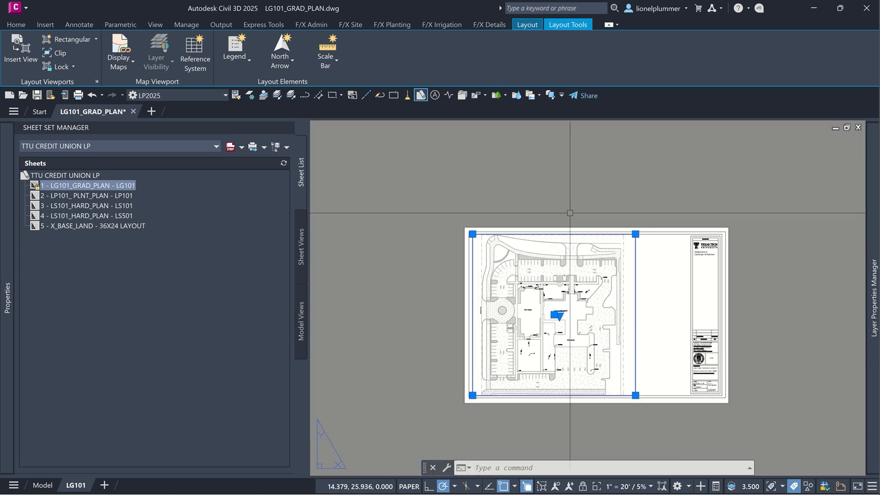
{"action": "scroll", "coordinate": [481, 239], "scroll_direction": "up", "scroll_amount": 6}
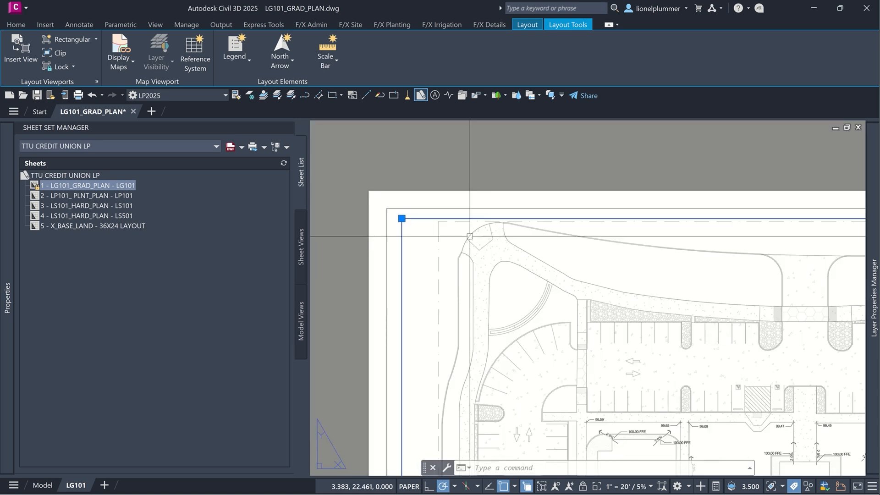
Step: Pan the site plan slightly towards the sheet's left edge inside the LG101 viewport and return to paper space
{"action": "left_click", "coordinate": [428, 243]}
{"action": "double_click", "coordinate": [428, 243]}
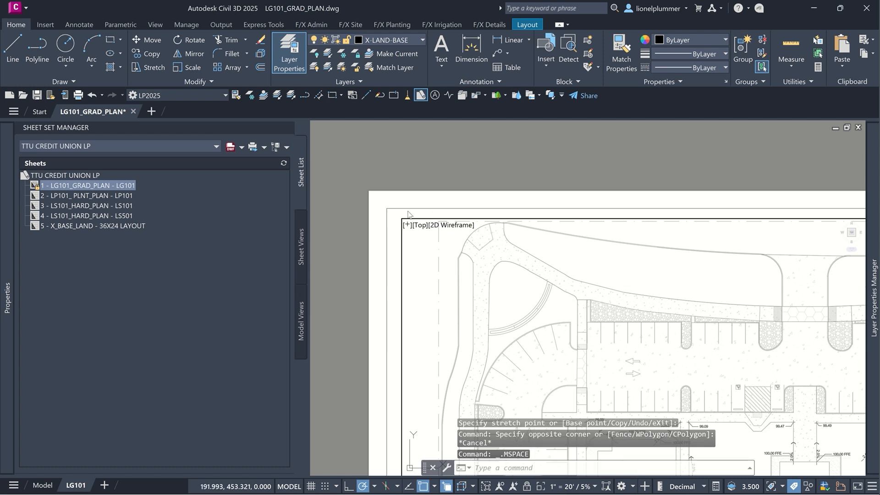
{"action": "middle_click_drag", "start_coordinate": [421, 249], "coordinate": [393, 251]}
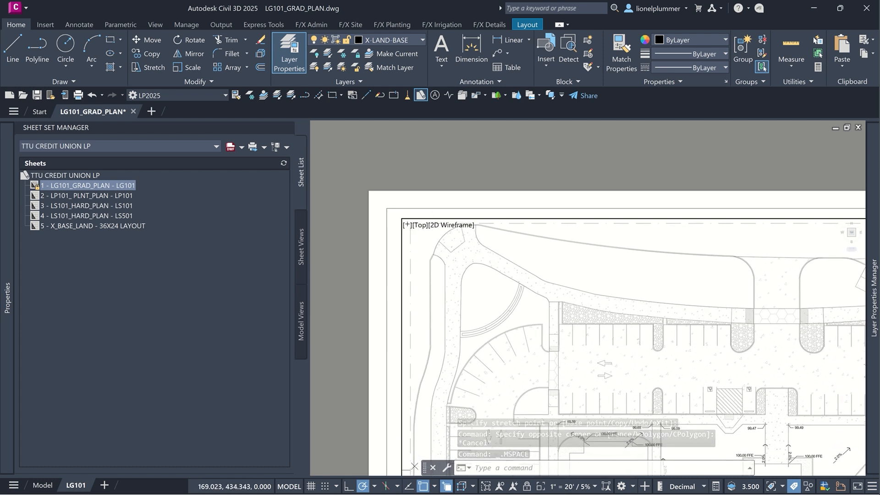
{"action": "double_click", "coordinate": [441, 166]}
{"action": "scroll", "coordinate": [424, 165], "scroll_direction": "down", "scroll_amount": 6}
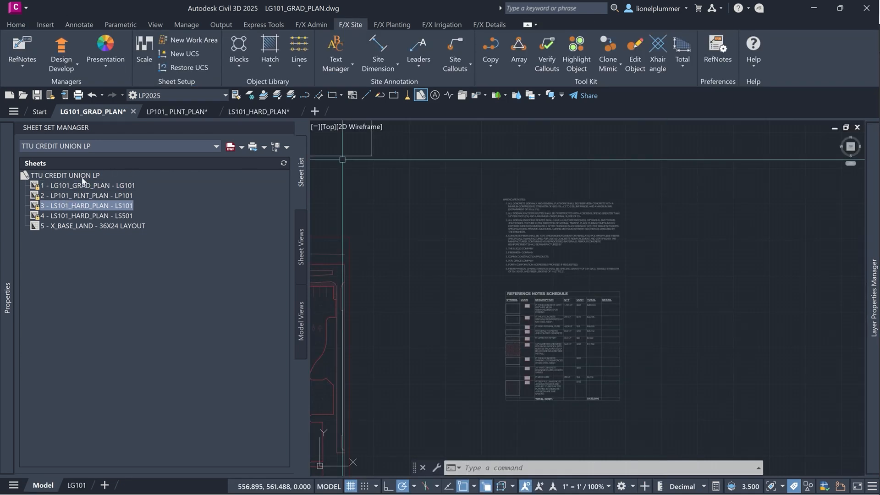
Step: Close LP101_ PLNT_PLAN without saving, close LS101_HARD_PLAN with its changes saved, and reload the LS101_HARD_PLAN xref
{"action": "left_click", "coordinate": [80, 186]}
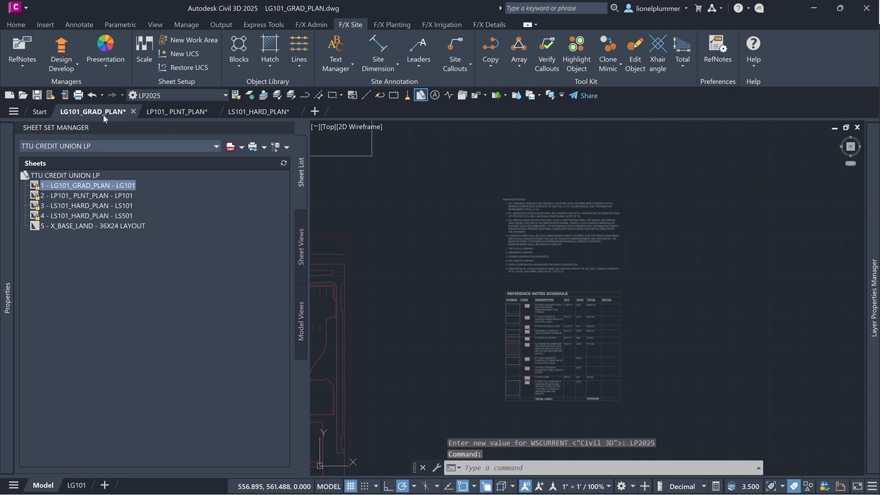
{"action": "left_click", "coordinate": [214, 111]}
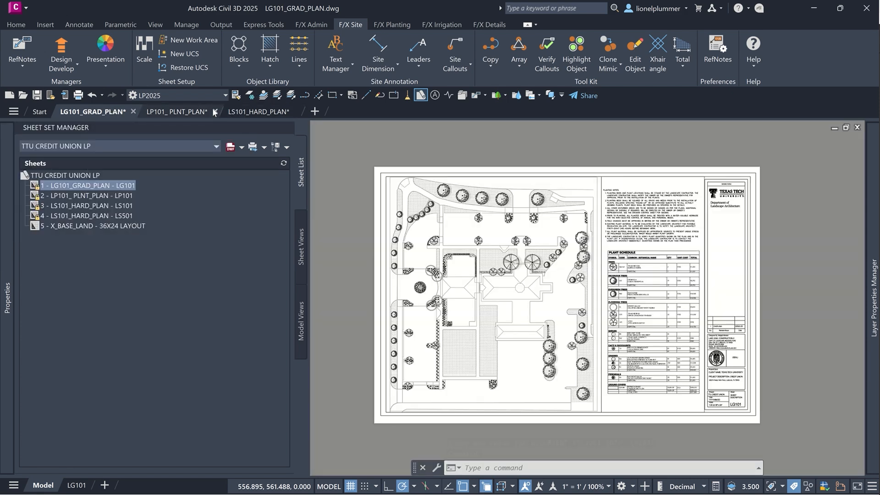
{"action": "left_click", "coordinate": [215, 112]}
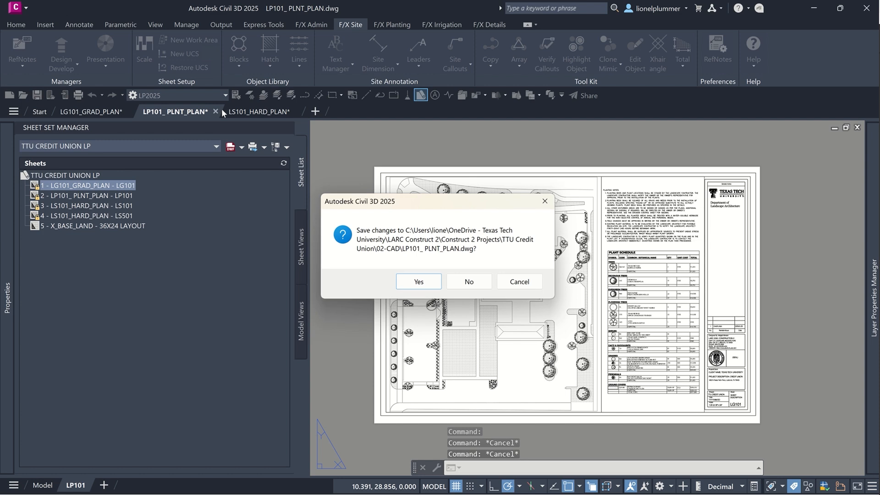
{"action": "key", "text": "n"}
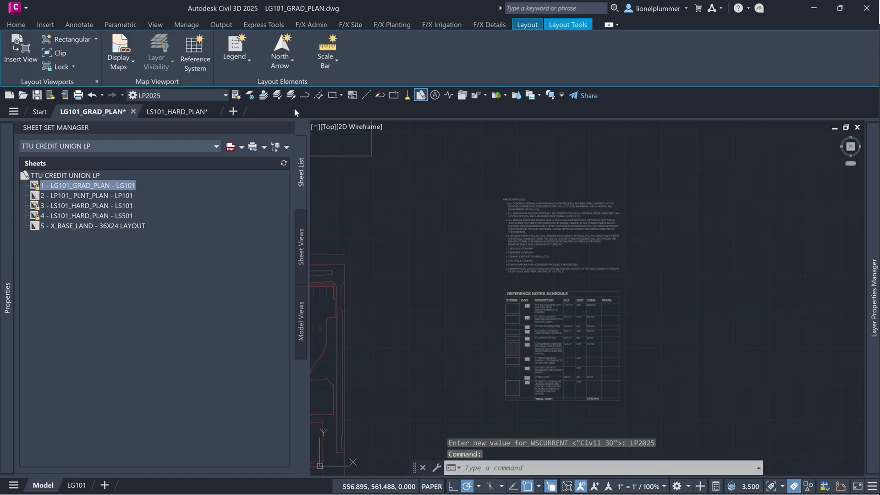
{"action": "left_click", "coordinate": [217, 112]}
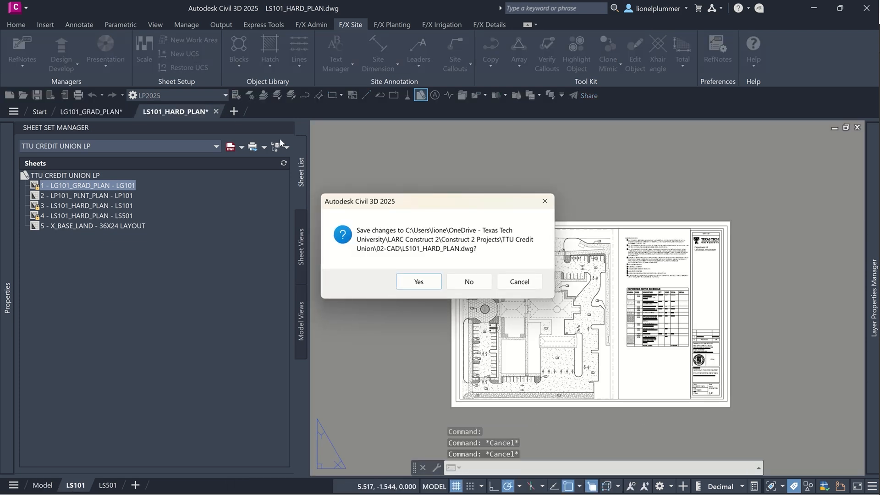
{"action": "left_click", "coordinate": [418, 282]}
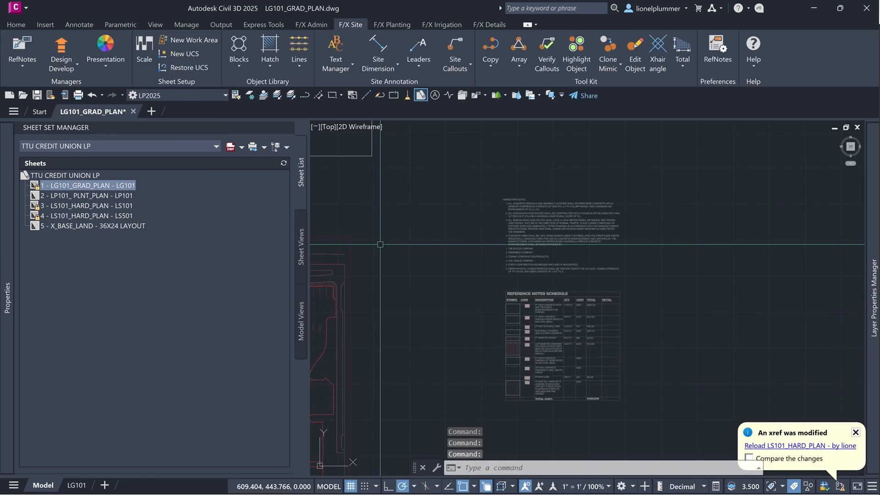
{"action": "left_click", "coordinate": [816, 447]}
Step: Examine the hardscape notes and reference notes schedule beside the site plan in LG101_GRAD_PLAN's model space
{"action": "middle_click_drag", "start_coordinate": [708, 308], "coordinate": [616, 310]}
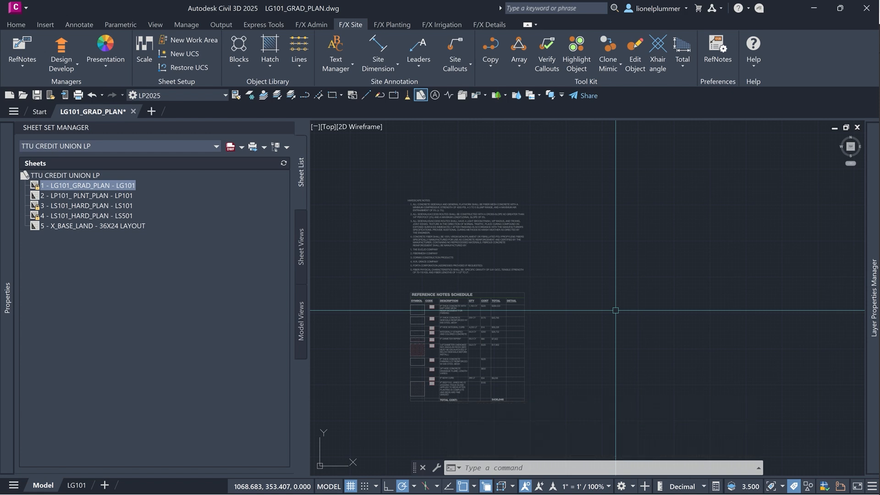
{"action": "scroll", "coordinate": [476, 235], "scroll_direction": "up", "scroll_amount": 5}
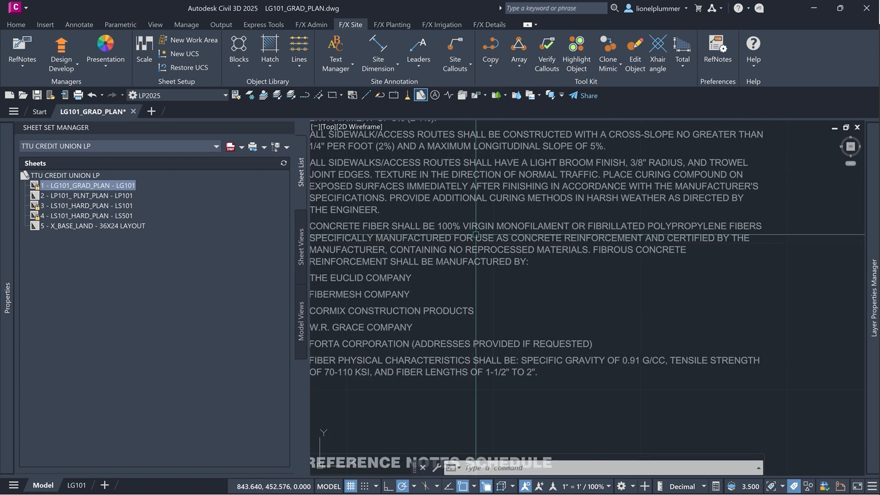
{"action": "scroll", "coordinate": [475, 235], "scroll_direction": "down", "scroll_amount": 5}
{"action": "scroll", "coordinate": [477, 234], "scroll_direction": "up", "scroll_amount": 2}
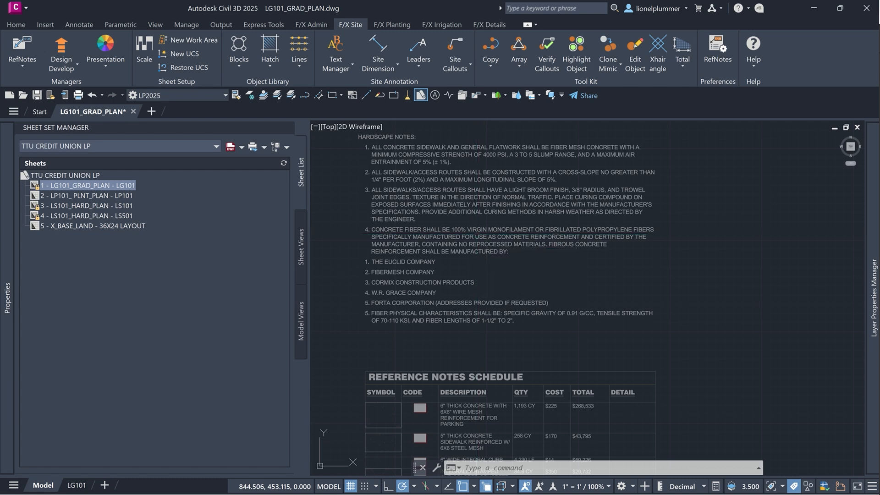
{"action": "scroll", "coordinate": [399, 323], "scroll_direction": "down", "scroll_amount": 2}
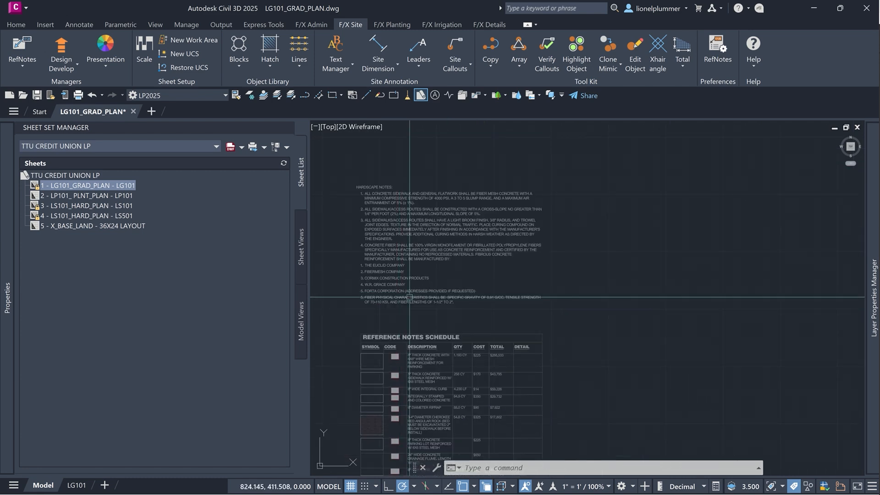
{"action": "mouse_move", "coordinate": [470, 309]}
{"action": "middle_mouse_down"}
{"action": "mouse_move", "coordinate": [448, 225]}
{"action": "mouse_move", "coordinate": [437, 237]}
{"action": "middle_mouse_up"}
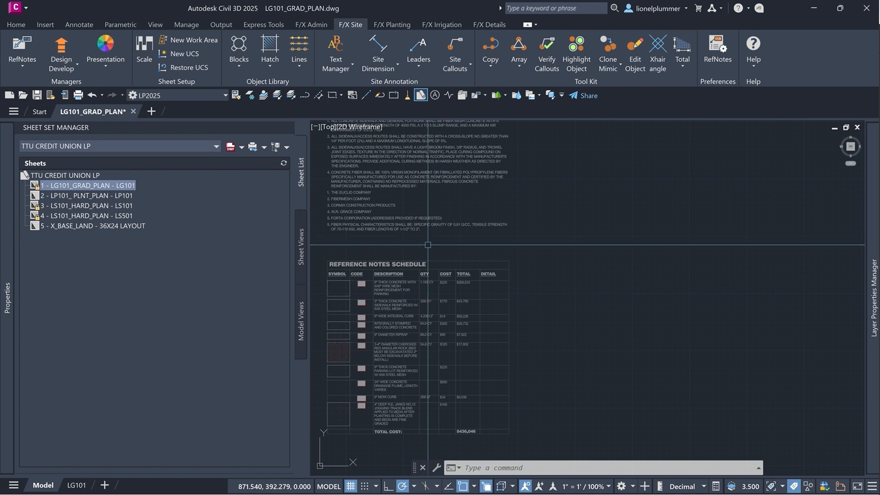
{"action": "scroll", "coordinate": [417, 197], "scroll_direction": "down", "scroll_amount": 5}
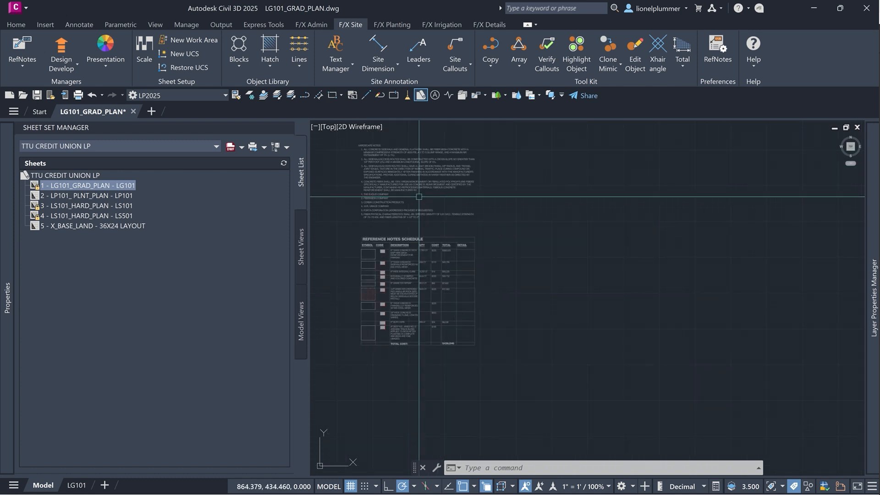
{"action": "middle_click_drag", "start_coordinate": [415, 215], "coordinate": [512, 228]}
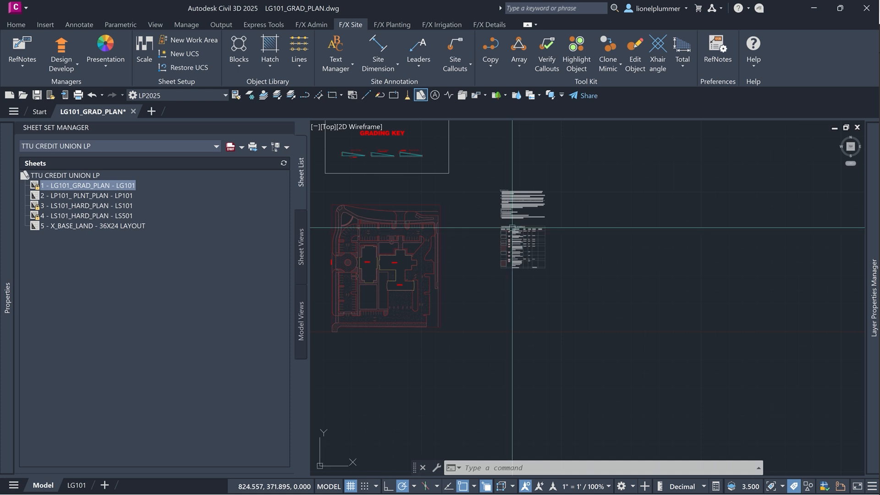
{"action": "scroll", "coordinate": [418, 297], "scroll_direction": "up", "scroll_amount": 2}
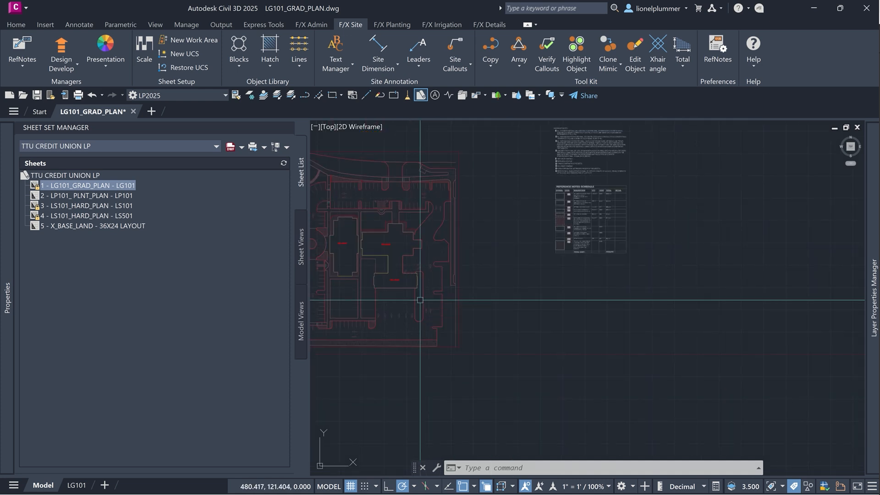
Step: Inspect the grading plan's spot elevation and slope labels, and check the layer of the reference notes schedule and site linework
{"action": "mouse_move", "coordinate": [877, 232]}
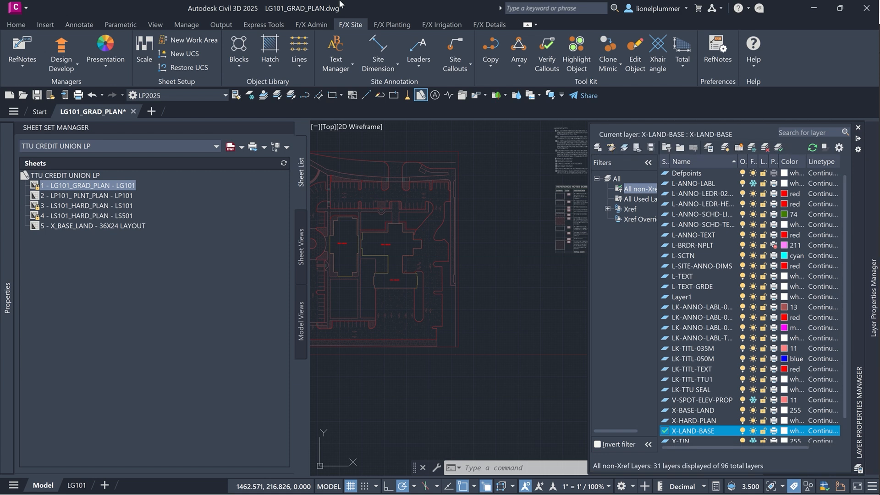
{"action": "mouse_move", "coordinate": [266, 1]}
{"action": "left_click", "coordinate": [362, 25]}
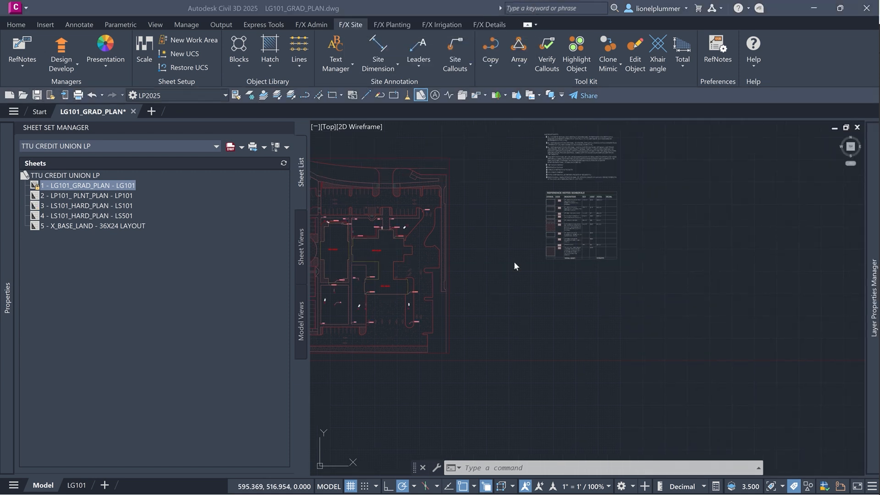
{"action": "left_click", "coordinate": [515, 263]}
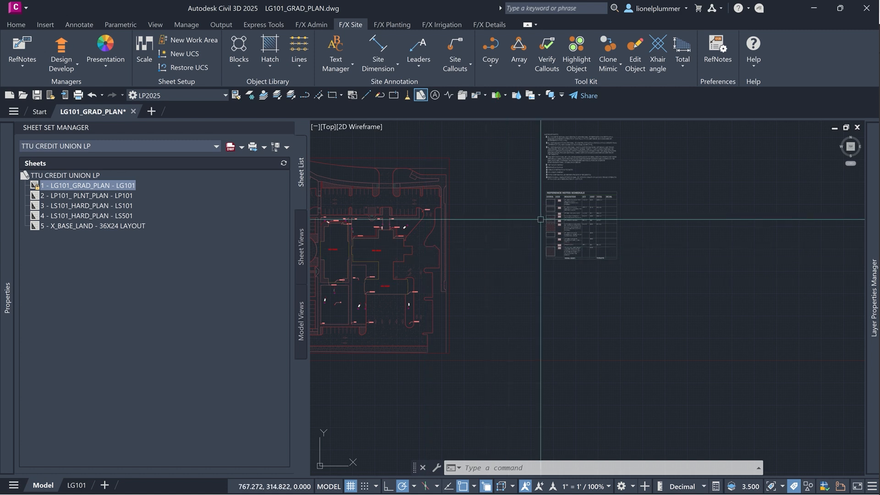
{"action": "middle_click_drag", "start_coordinate": [573, 198], "coordinate": [504, 204]}
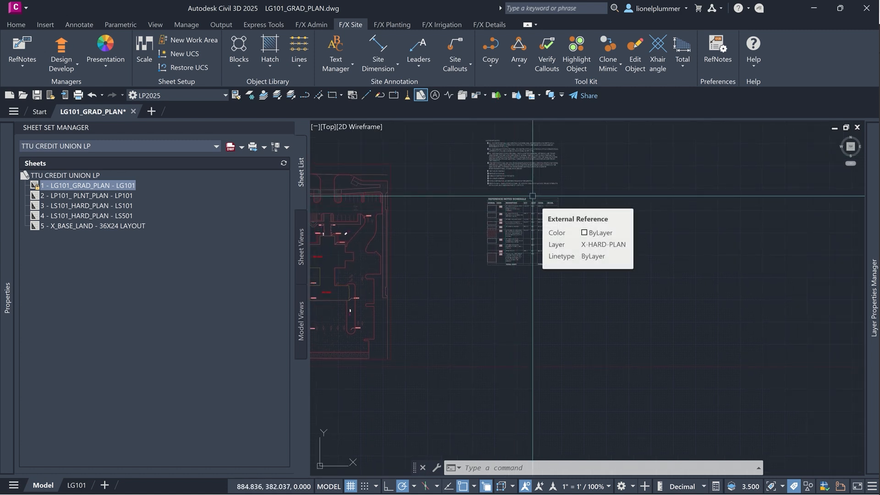
{"action": "middle_click_drag", "start_coordinate": [336, 195], "coordinate": [458, 179]}
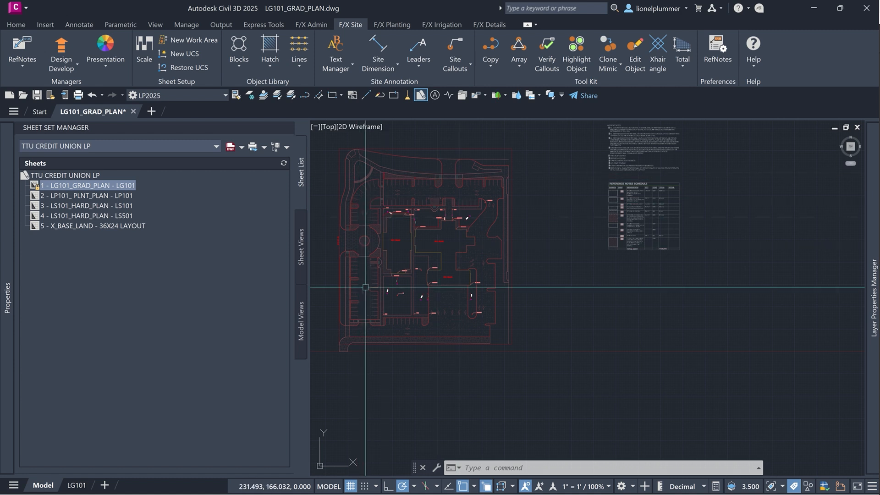
{"action": "scroll", "coordinate": [470, 274], "scroll_direction": "up", "scroll_amount": 5}
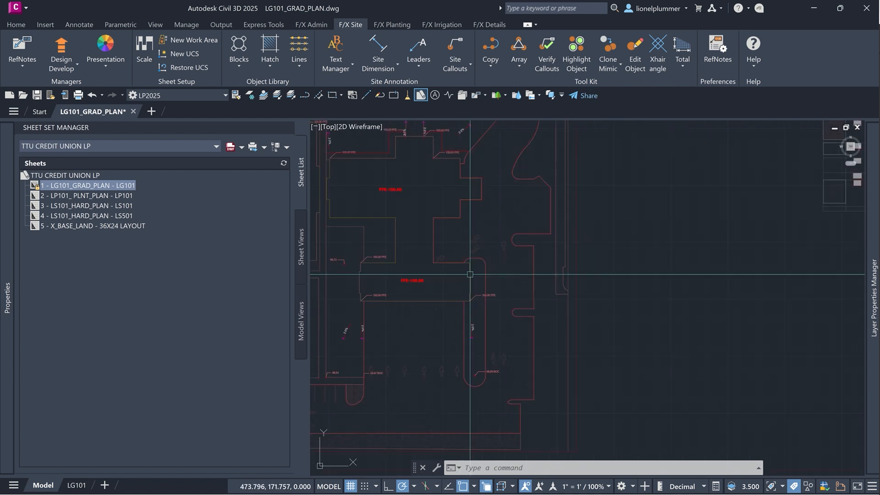
{"action": "scroll", "coordinate": [470, 274], "scroll_direction": "up", "scroll_amount": 2}
{"action": "scroll", "coordinate": [475, 248], "scroll_direction": "down", "scroll_amount": 2}
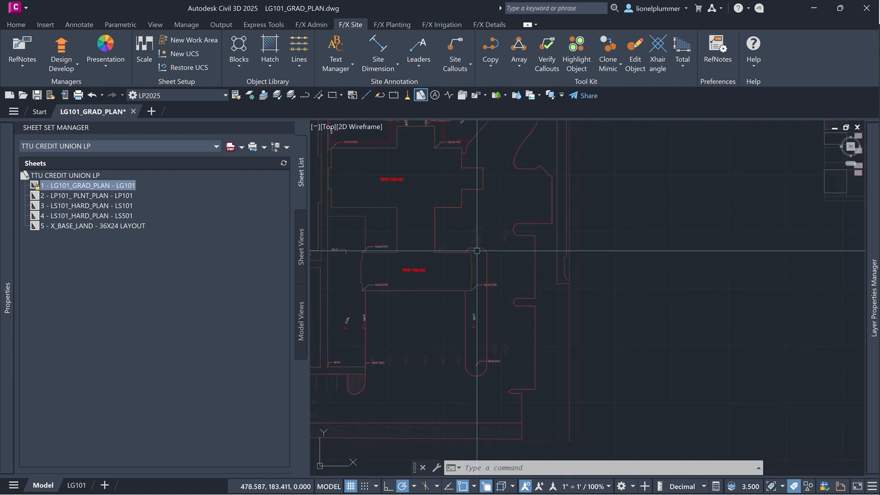
{"action": "scroll", "coordinate": [481, 278], "scroll_direction": "up", "scroll_amount": 2}
{"action": "scroll", "coordinate": [482, 279], "scroll_direction": "down", "scroll_amount": 4}
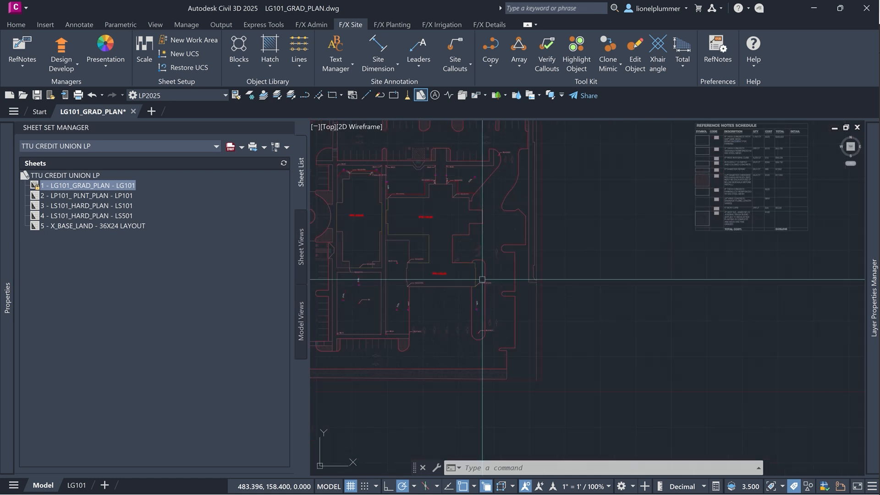
{"action": "middle_click_drag", "start_coordinate": [478, 277], "coordinate": [487, 307]}
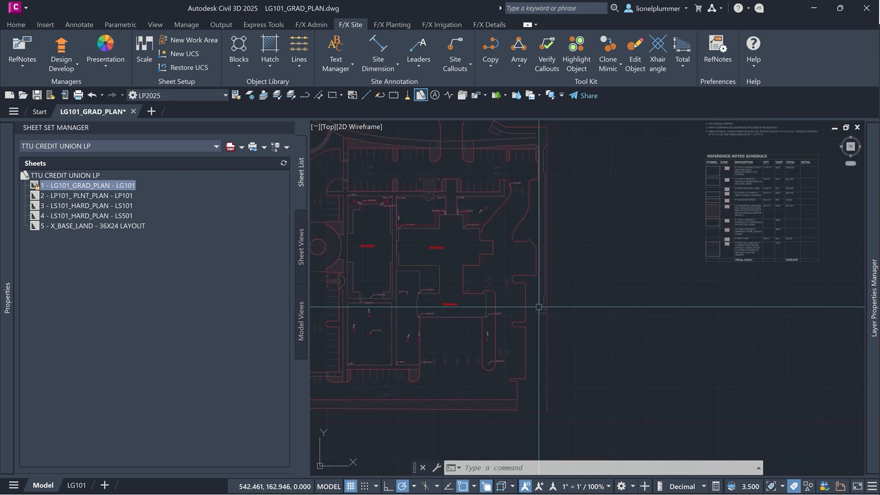
{"action": "mouse_move", "coordinate": [549, 314]}
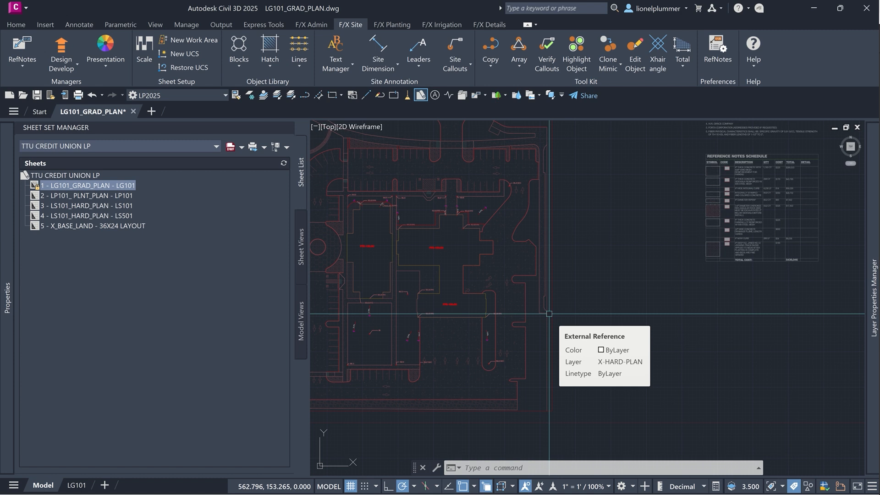
{"action": "middle_click_drag", "start_coordinate": [584, 304], "coordinate": [430, 342]}
{"action": "middle_click_drag", "start_coordinate": [609, 323], "coordinate": [547, 329]}
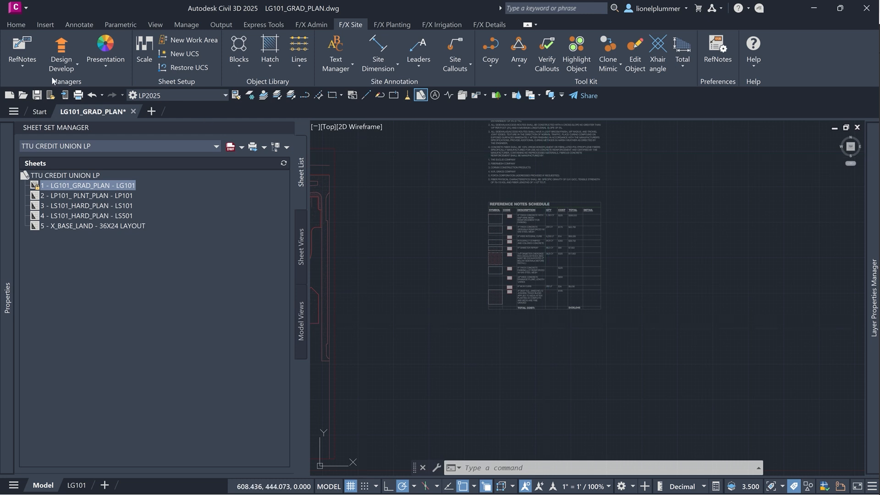
Step: Place a Civil and Survey legend schedule in model space below the reference notes schedule and close the Civil and Survey Manager
{"action": "left_click", "coordinate": [20, 66]}
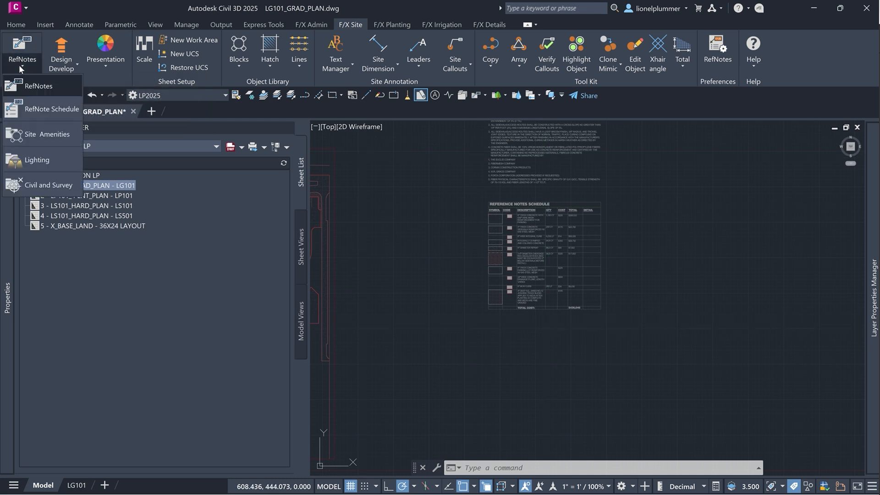
{"action": "left_click", "coordinate": [48, 185]}
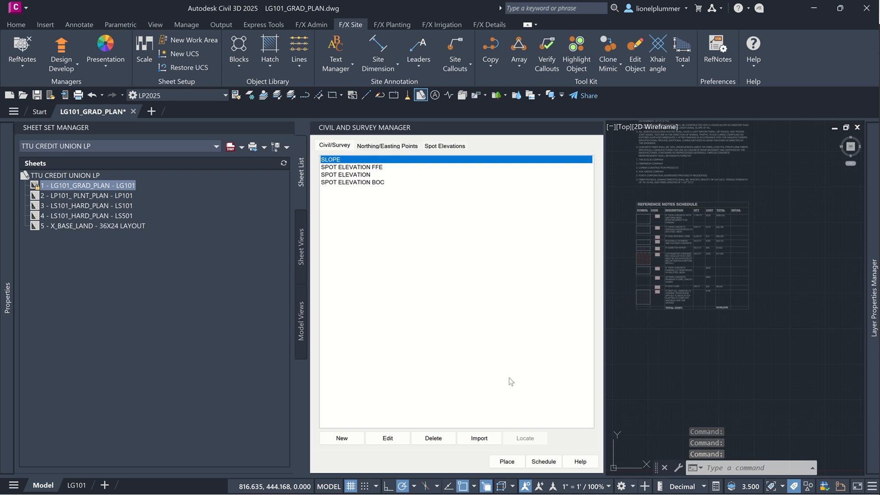
{"action": "left_click", "coordinate": [506, 461]}
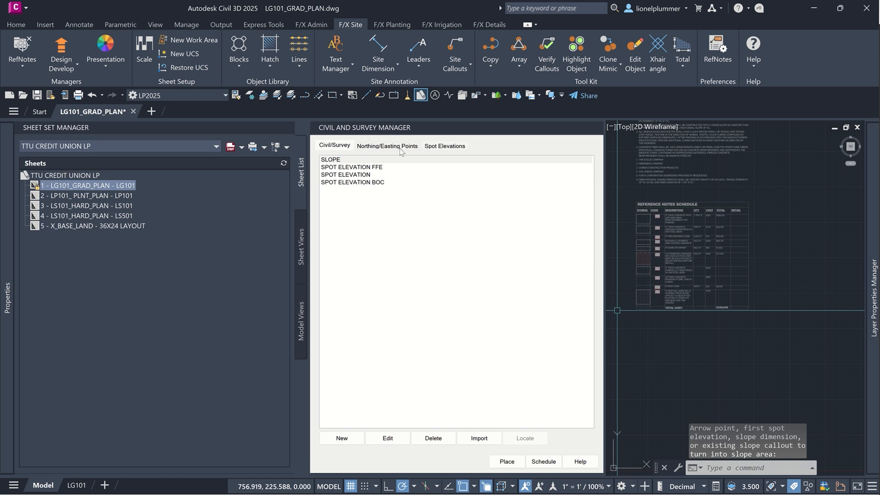
{"action": "left_click", "coordinate": [544, 461]}
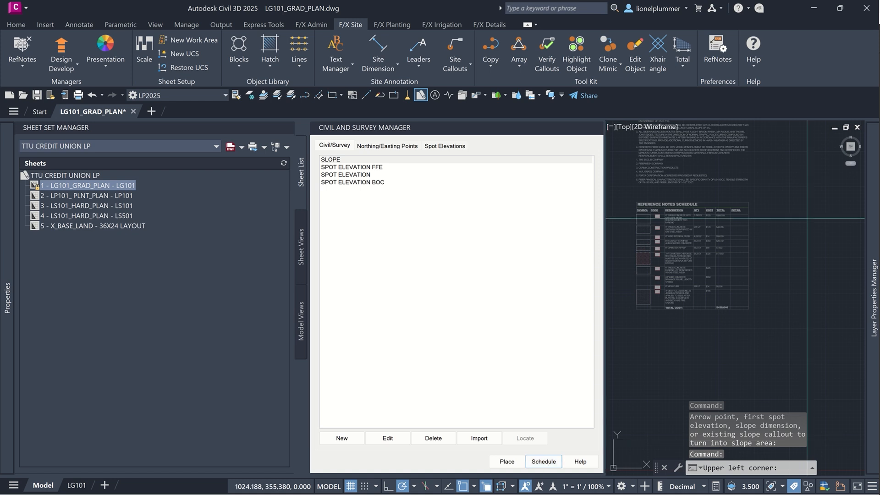
{"action": "middle_click_drag", "start_coordinate": [760, 260], "coordinate": [781, 134]}
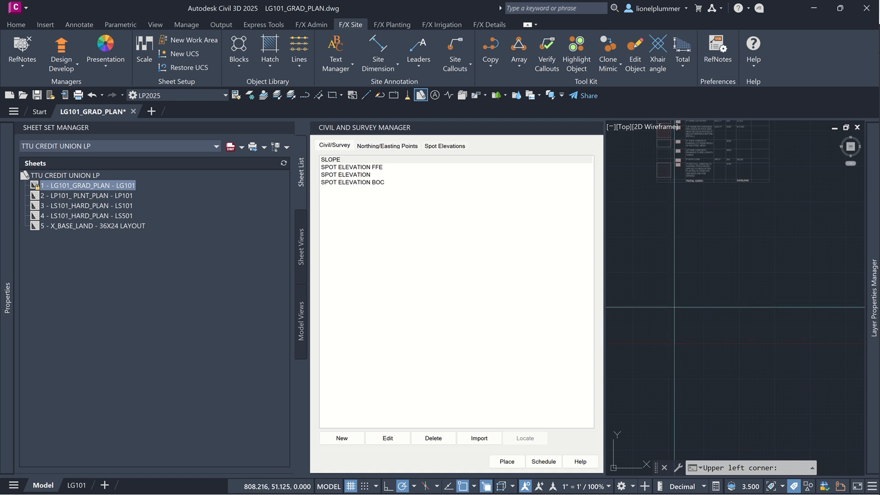
{"action": "left_click", "coordinate": [669, 310]}
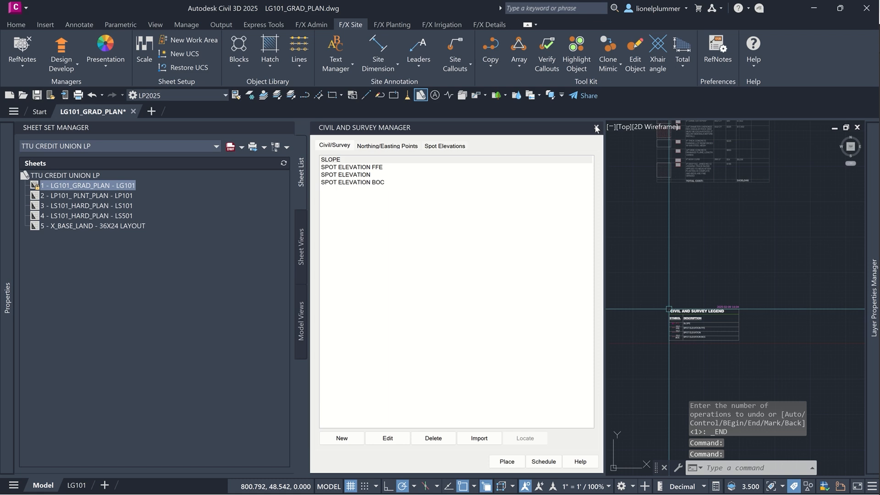
{"action": "left_click", "coordinate": [596, 128]}
{"action": "scroll", "coordinate": [539, 323], "scroll_direction": "up", "scroll_amount": 5}
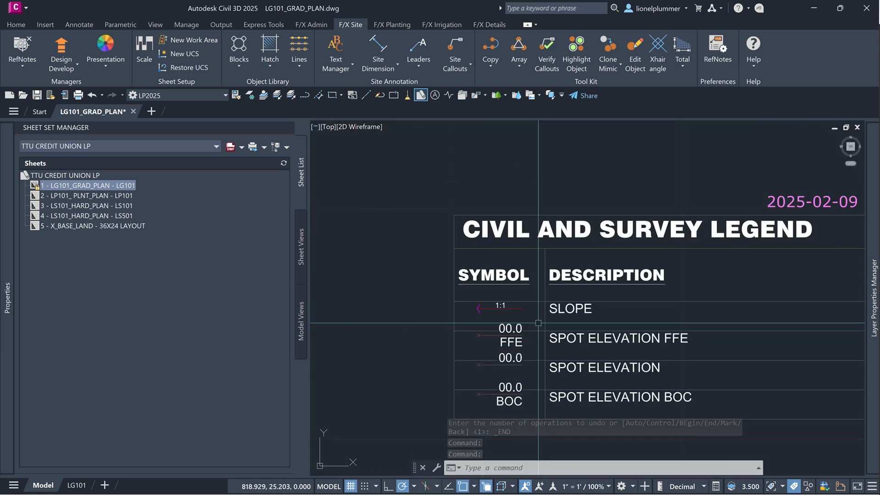
Step: Explode the Civil and Survey legend schedule in model space into an editable table and separate symbols
{"action": "middle_click_drag", "start_coordinate": [539, 323], "coordinate": [562, 241]}
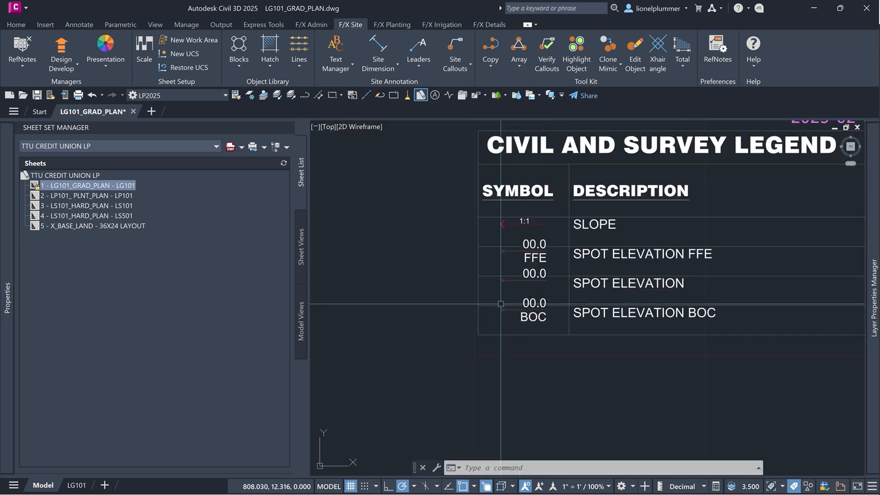
{"action": "scroll", "coordinate": [495, 276], "scroll_direction": "down", "scroll_amount": 3}
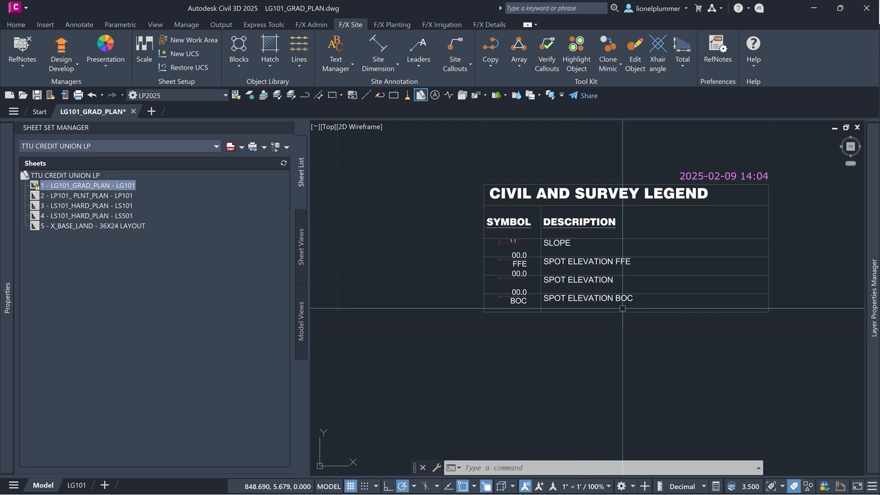
{"action": "type", "text": "X"}
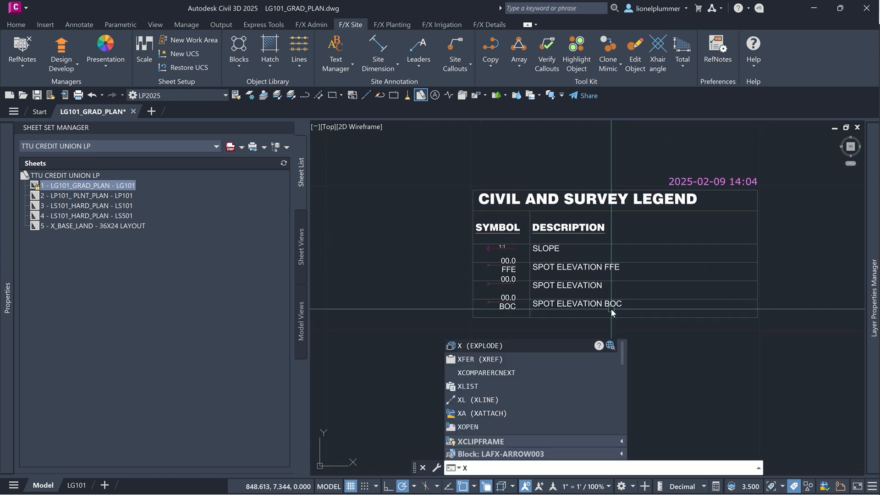
{"action": "key", "text": "Return"}
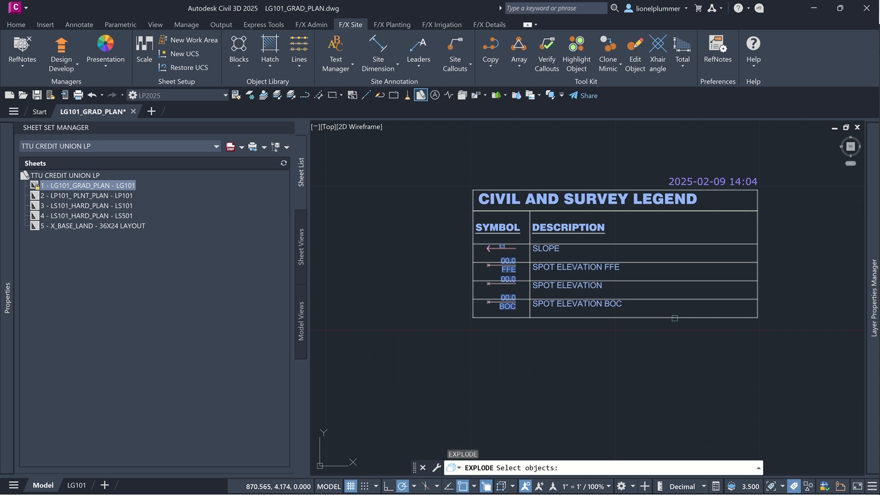
{"action": "left_click", "coordinate": [675, 318]}
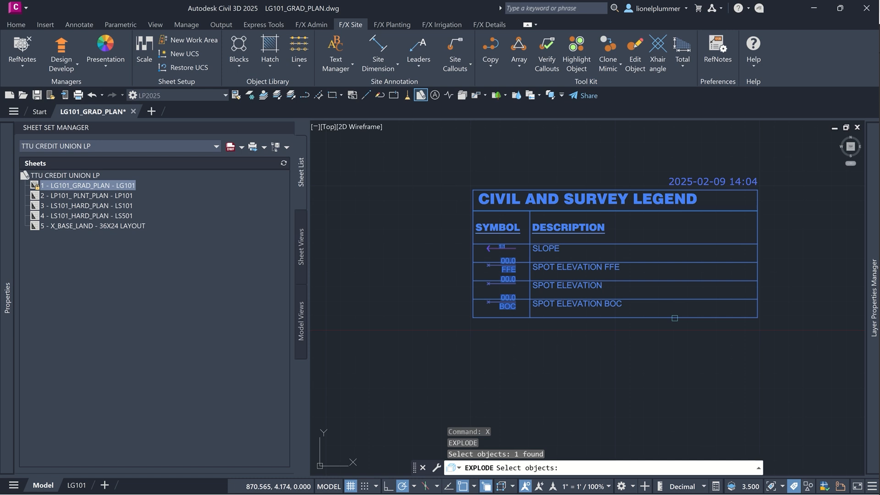
{"action": "key", "text": "Return"}
Step: Uniformly stretch the exploded legend table's width and height from its lower-right corner to make the rows taller
{"action": "left_click", "coordinate": [660, 321]}
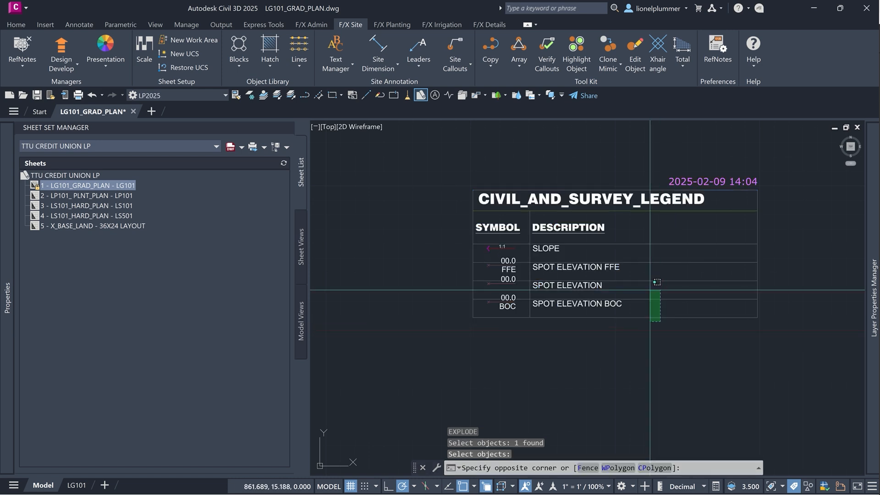
{"action": "left_click", "coordinate": [657, 282]}
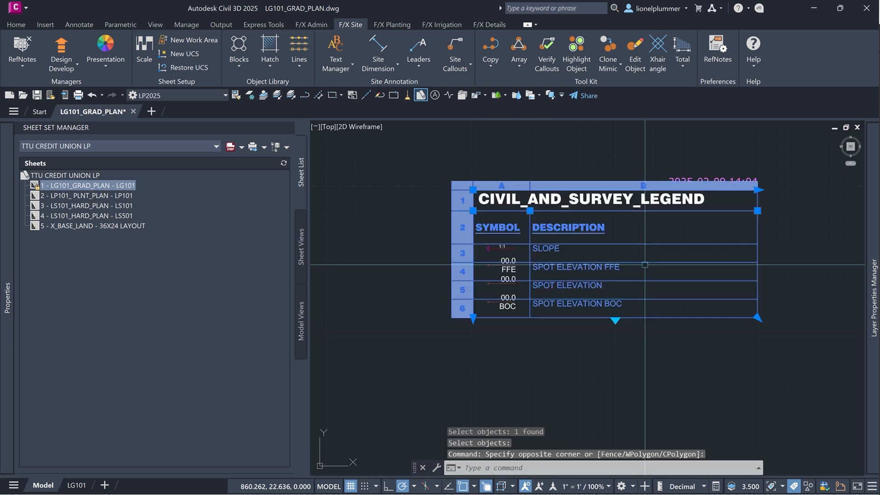
{"action": "left_click", "coordinate": [758, 318]}
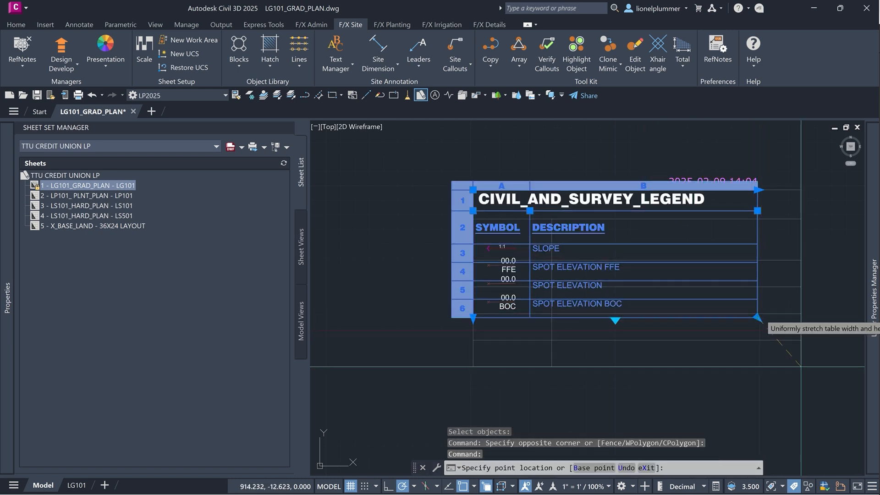
{"action": "left_click", "coordinate": [785, 398]}
{"action": "middle_click_drag", "start_coordinate": [578, 333], "coordinate": [623, 298]}
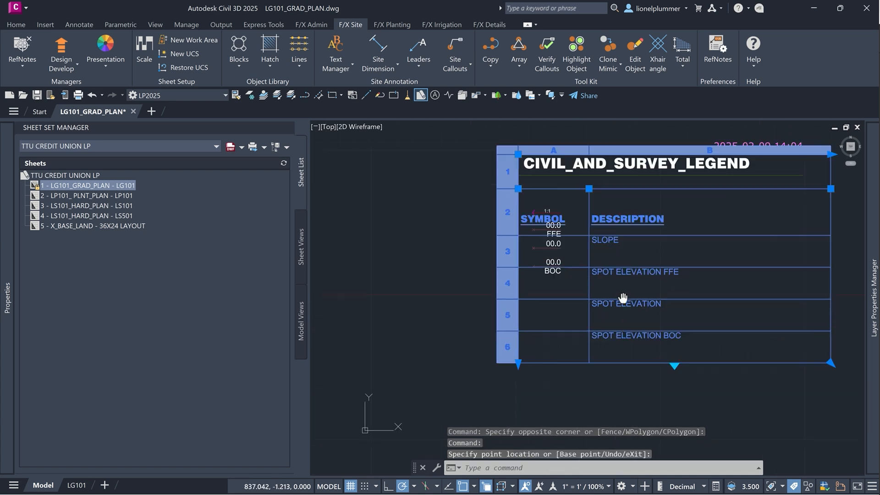
{"action": "key", "text": "Escape"}
Step: Move the 00.0 BOC symbol straight down into the SPOT ELEVATION BOC row of the legend
{"action": "type", "text": "M"}
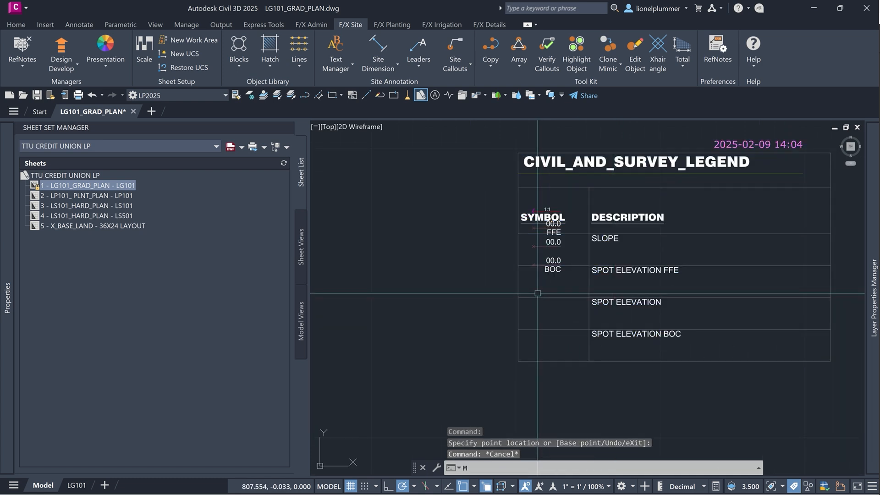
{"action": "key", "text": "Return"}
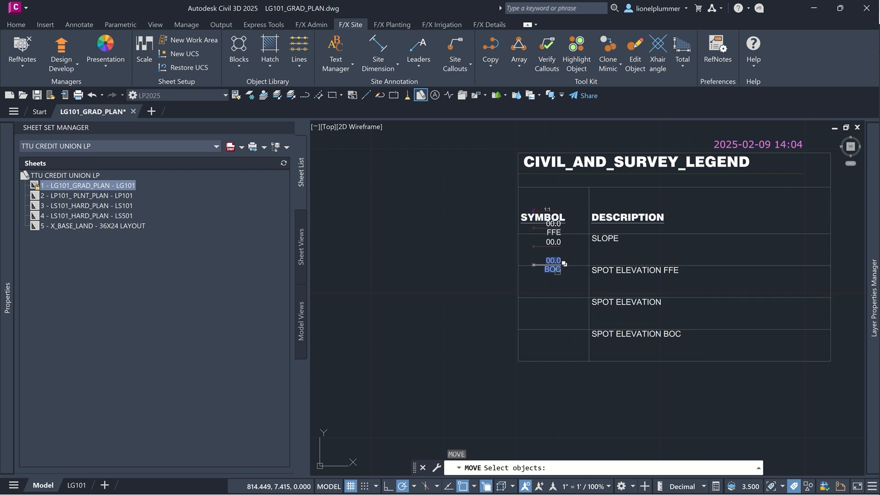
{"action": "left_click", "coordinate": [564, 264]}
{"action": "left_click", "coordinate": [591, 298]}
{"action": "key", "text": "Return"}
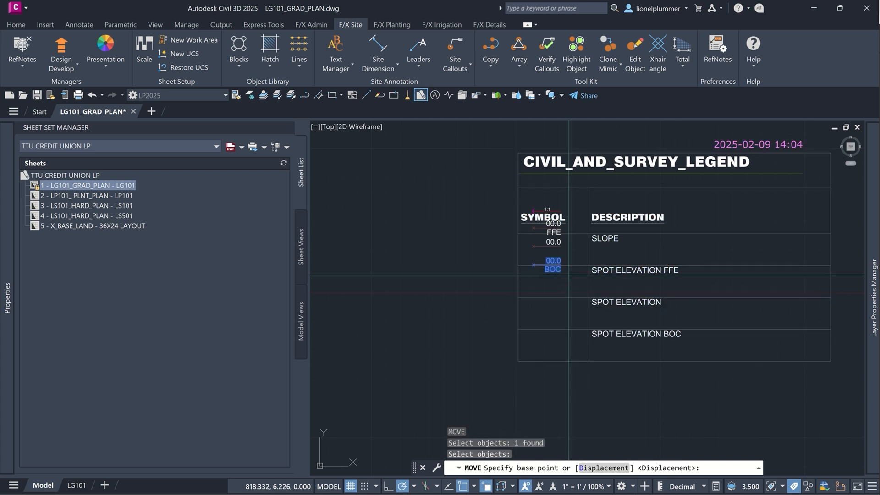
{"action": "left_click", "coordinate": [568, 274]}
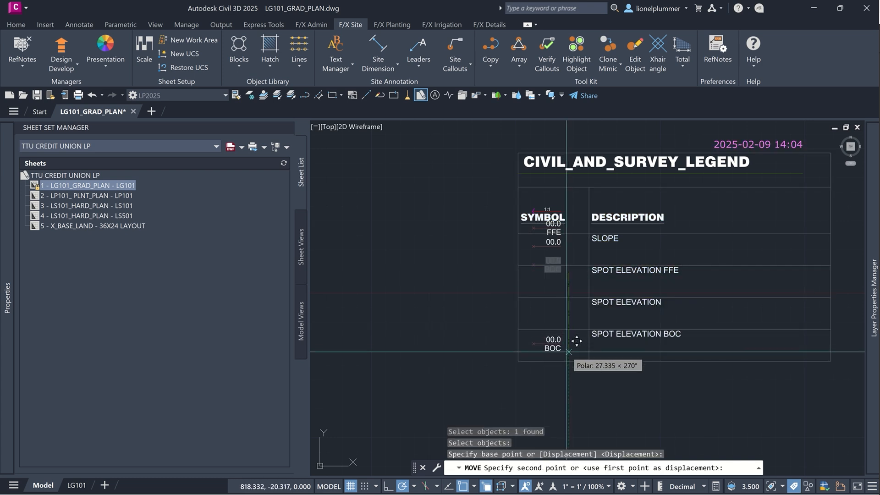
{"action": "left_click", "coordinate": [569, 352]}
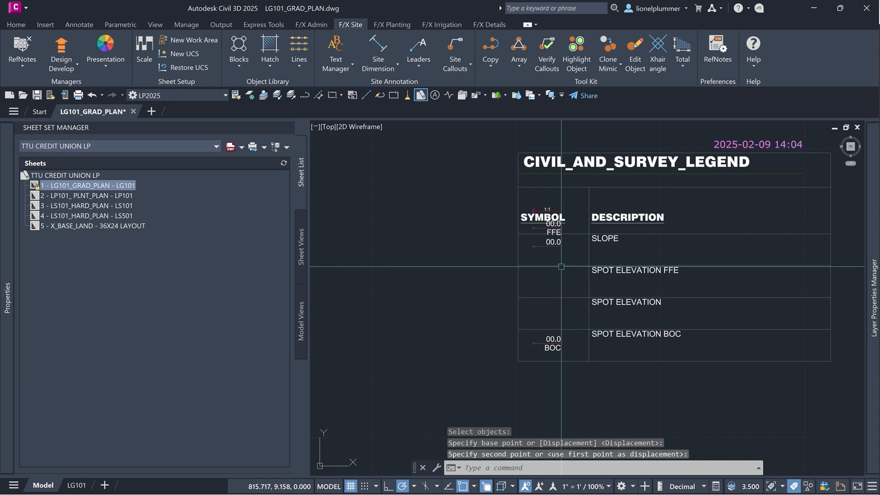
Step: Move the plain 00.0 symbol down into the SPOT ELEVATION row of the legend
{"action": "key", "text": "Return"}
{"action": "left_click", "coordinate": [553, 242]}
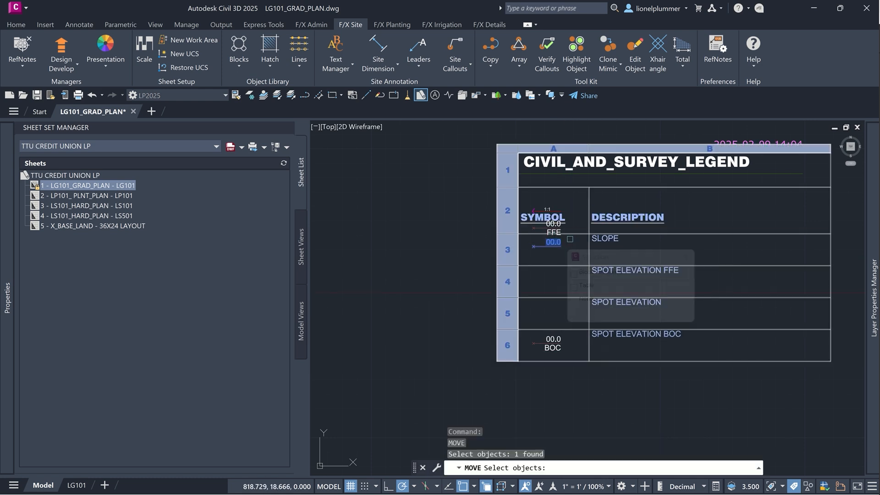
{"action": "key", "text": "Return"}
{"action": "left_click", "coordinate": [568, 242]}
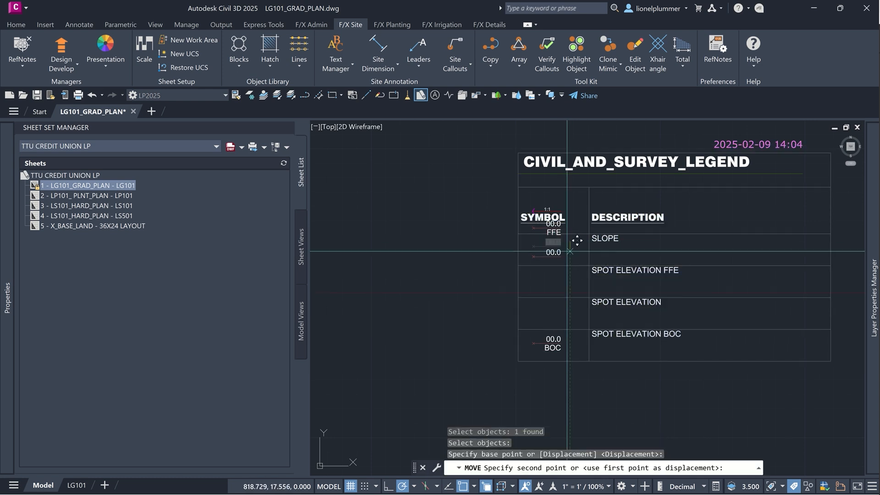
{"action": "left_click", "coordinate": [571, 311]}
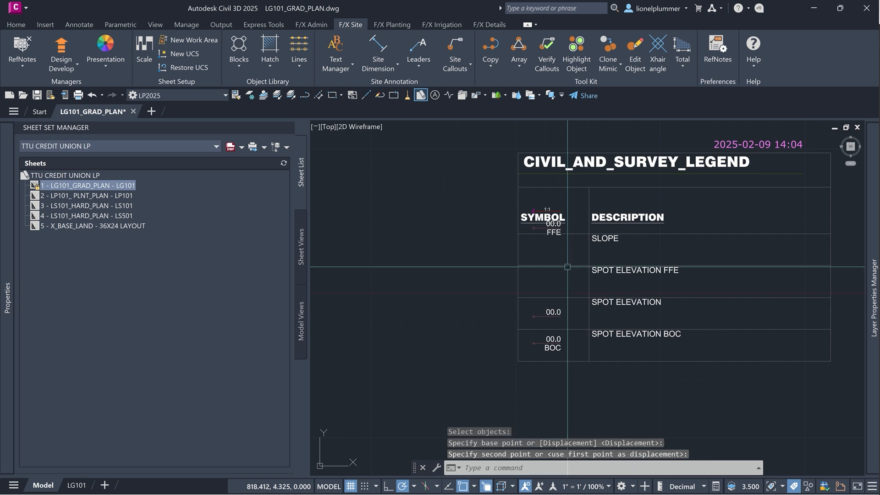
Step: Move the 00.0 FFE symbol down into the SPOT ELEVATION FFE row with ortho on and object snap off
{"action": "key", "text": "Return"}
{"action": "left_click", "coordinate": [554, 230]}
{"action": "key", "text": "Return"}
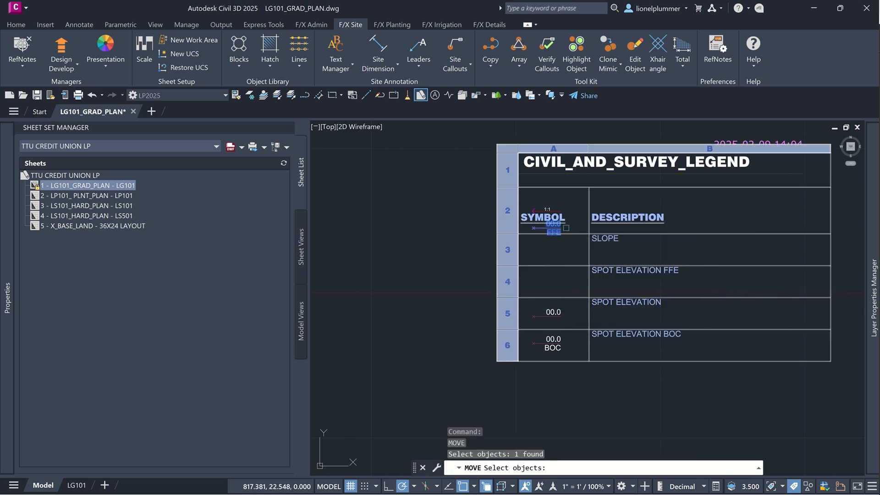
{"action": "key", "text": "Return"}
{"action": "left_click", "coordinate": [588, 230]}
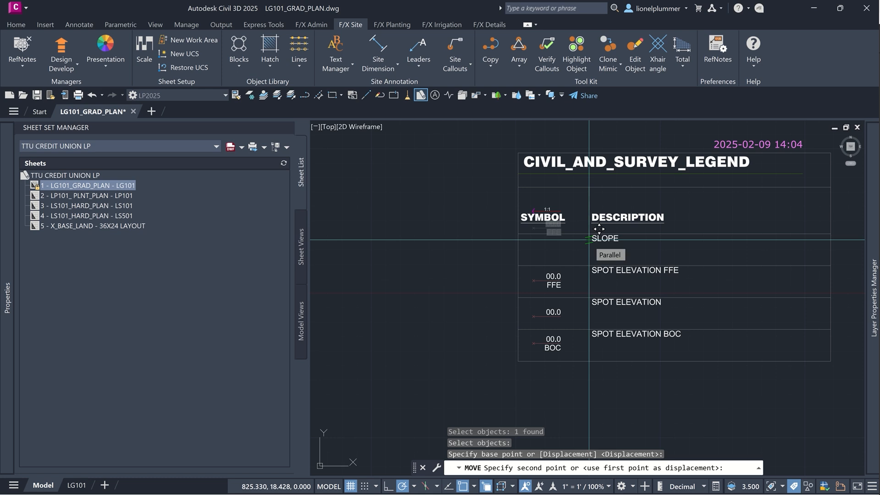
{"action": "key", "text": "F8"}
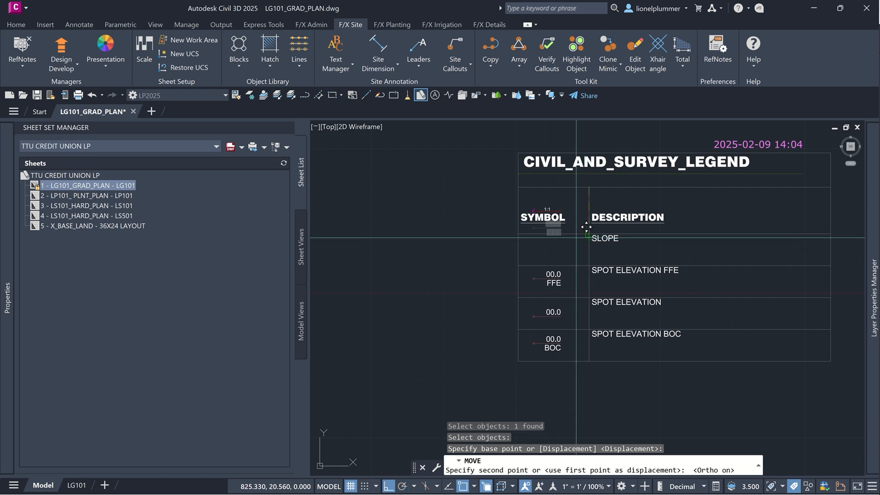
{"action": "key", "text": "F3"}
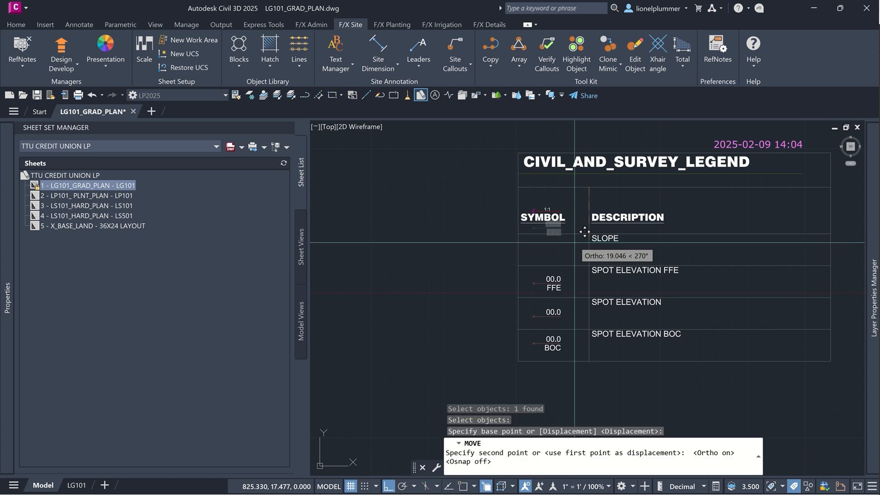
{"action": "left_click", "coordinate": [584, 226]}
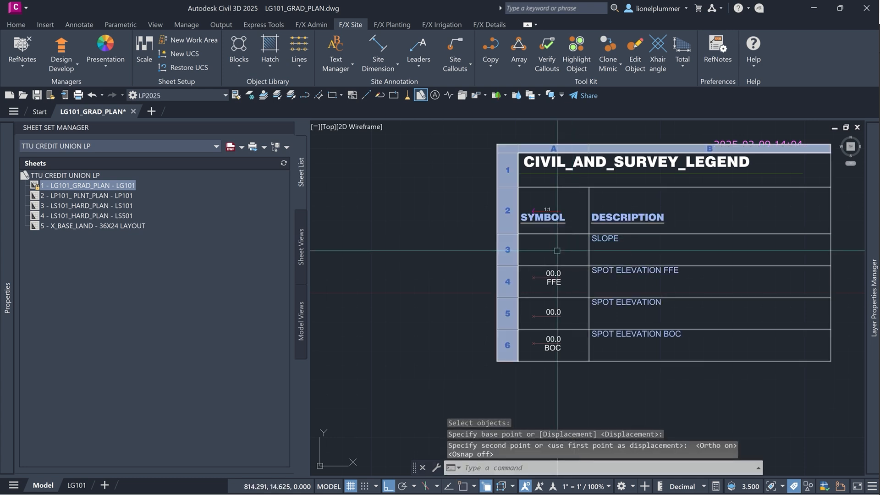
Step: Move the 1:1 slope arrow symbol straight down into the SLOPE row of the legend
{"action": "key", "text": "space"}
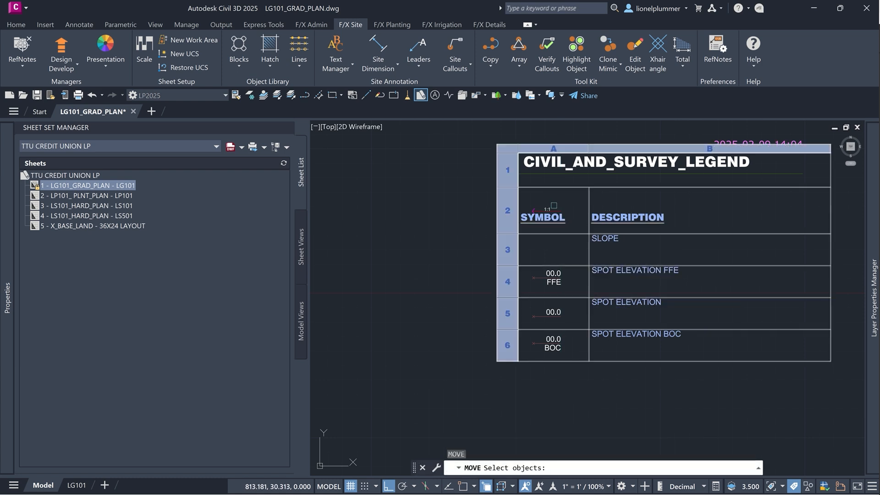
{"action": "left_click", "coordinate": [567, 198]}
{"action": "key", "text": "space"}
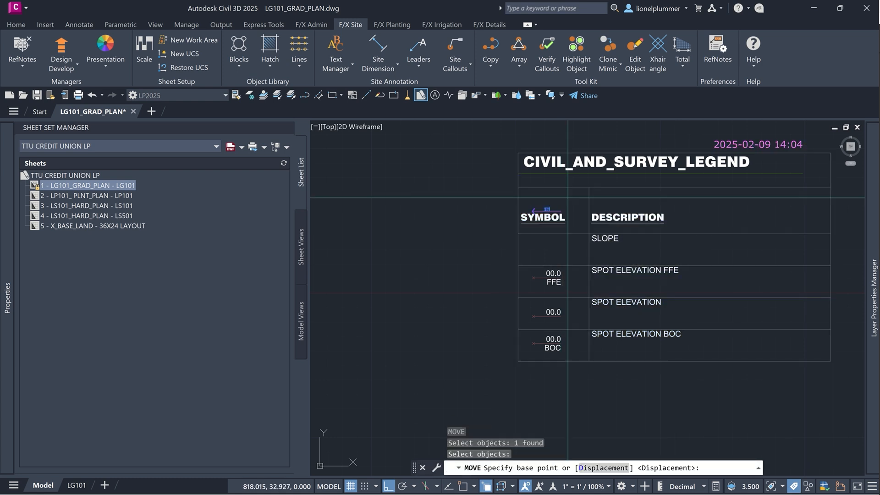
{"action": "left_click", "coordinate": [567, 197]}
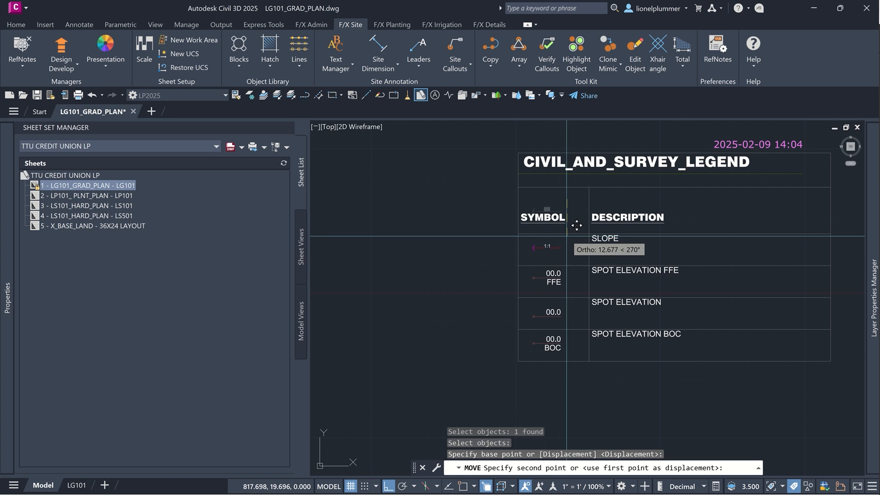
{"action": "left_click", "coordinate": [567, 236]}
{"action": "middle_click_drag", "start_coordinate": [594, 298], "coordinate": [508, 262]}
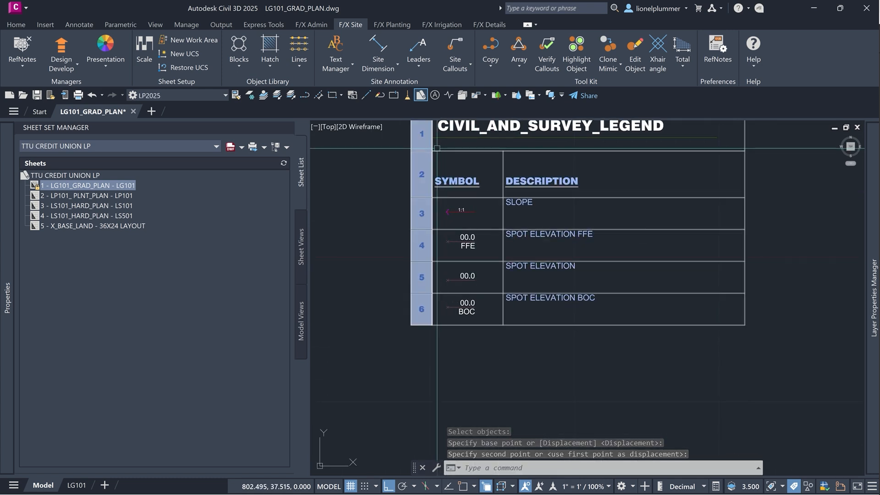
{"action": "left_click", "coordinate": [623, 310]}
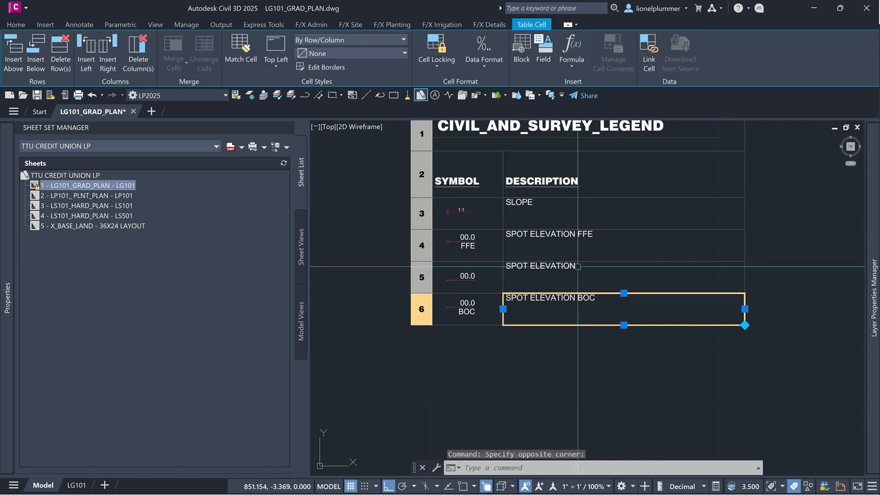
{"action": "left_click", "coordinate": [621, 182], "text": "shift"}
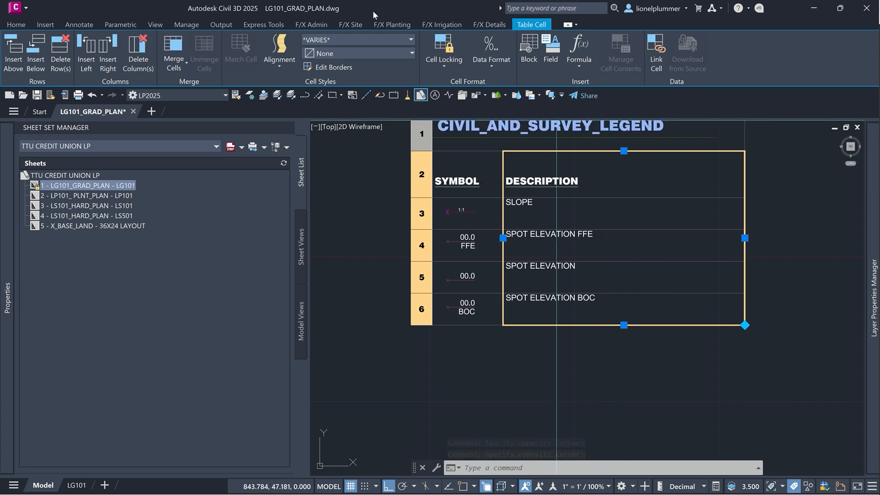
{"action": "left_click", "coordinate": [81, 24]}
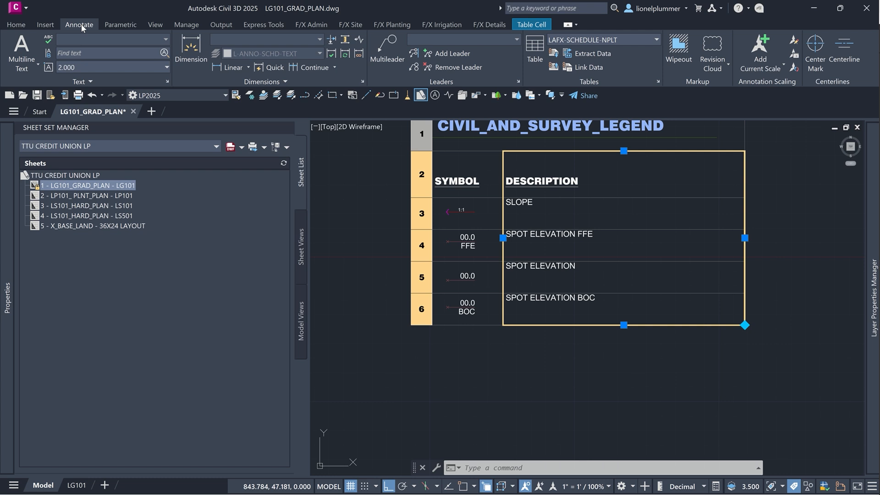
{"action": "left_click", "coordinate": [530, 26]}
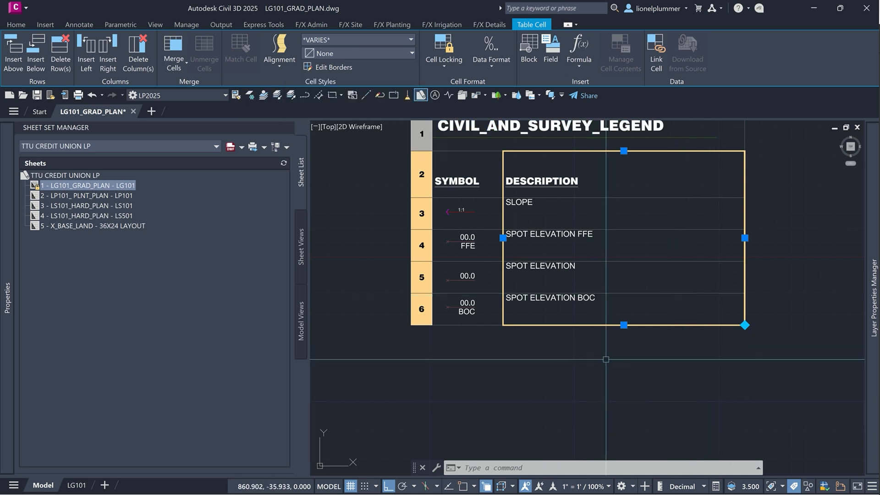
{"action": "key", "text": "Escape"}
{"action": "key", "text": "Escape"}
Step: Set the four description cells from SLOPE through SPOT ELEVATION BOC to Middle Left alignment
{"action": "left_click", "coordinate": [652, 300]}
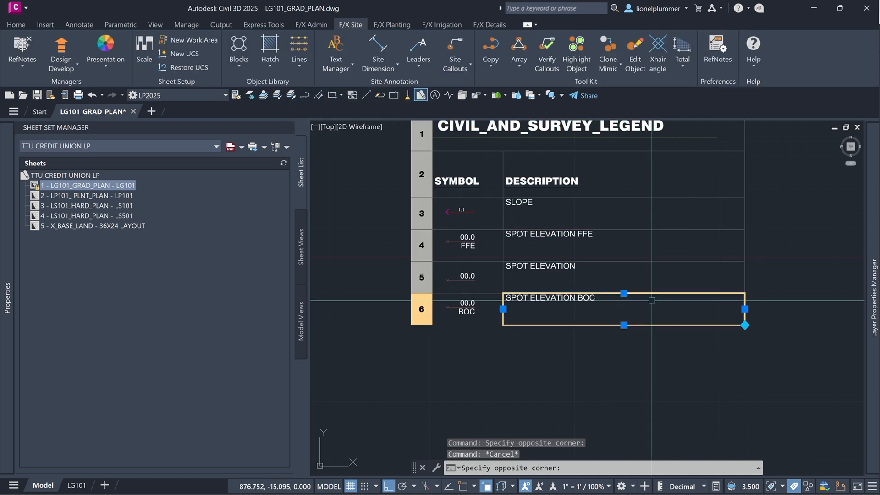
{"action": "left_click_drag", "start_coordinate": [652, 301], "coordinate": [645, 239]}
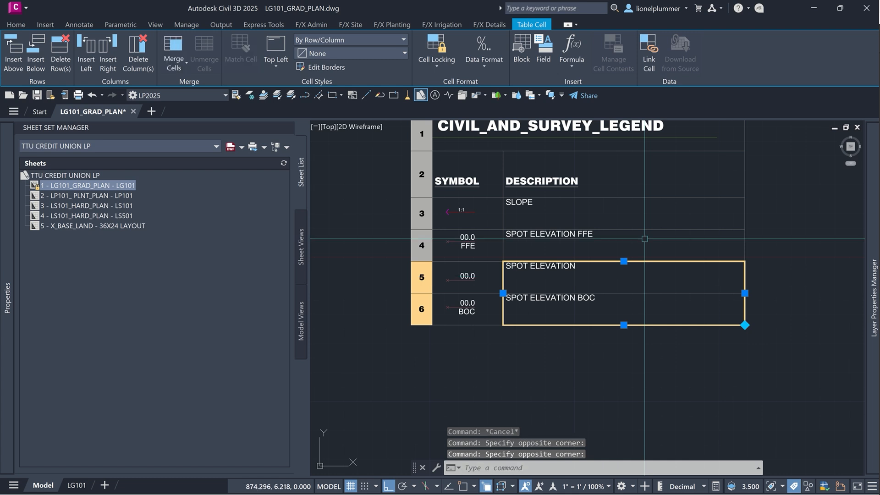
{"action": "left_click", "coordinate": [648, 241], "text": "shift"}
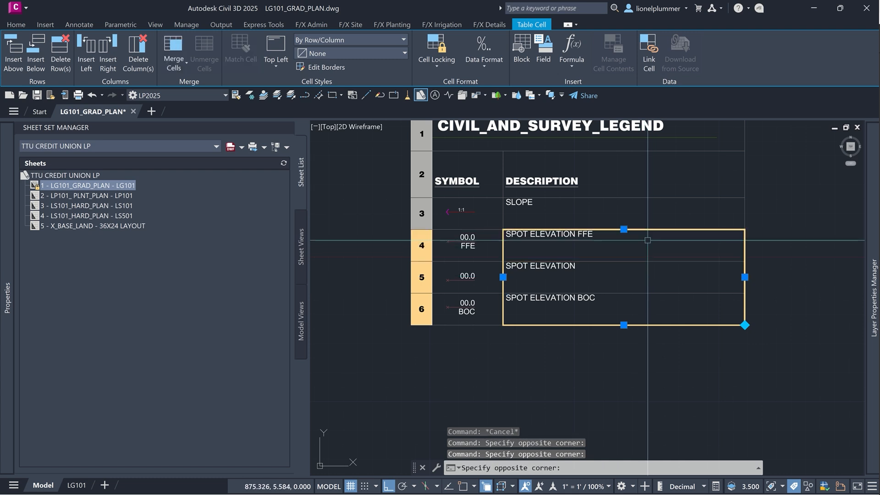
{"action": "left_click", "coordinate": [660, 208], "text": "shift"}
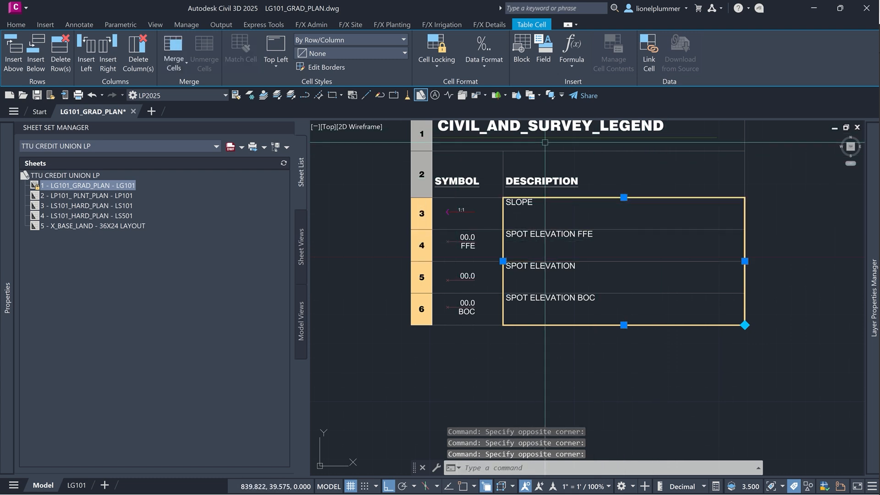
{"action": "left_click", "coordinate": [277, 62]}
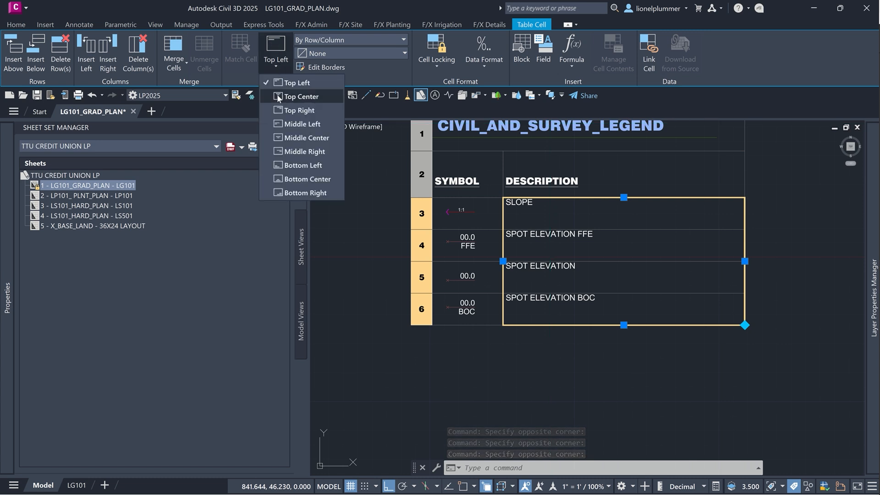
{"action": "left_click", "coordinate": [281, 127]}
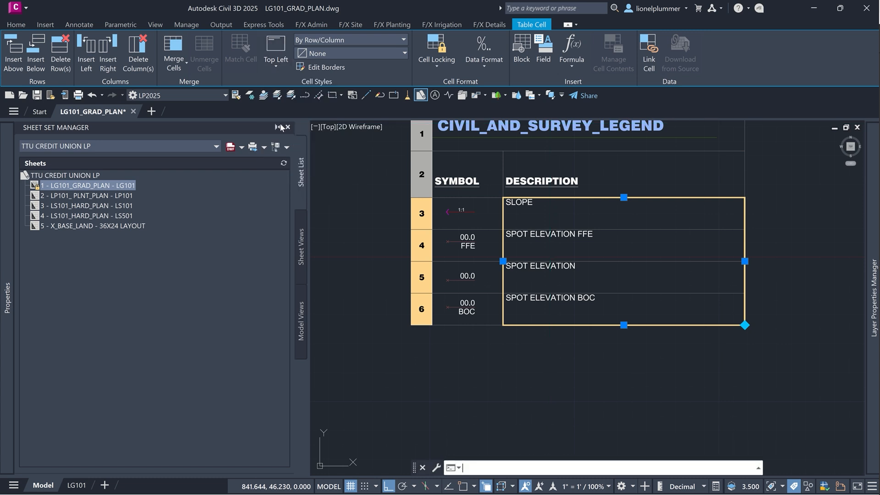
{"action": "key", "text": "Escape"}
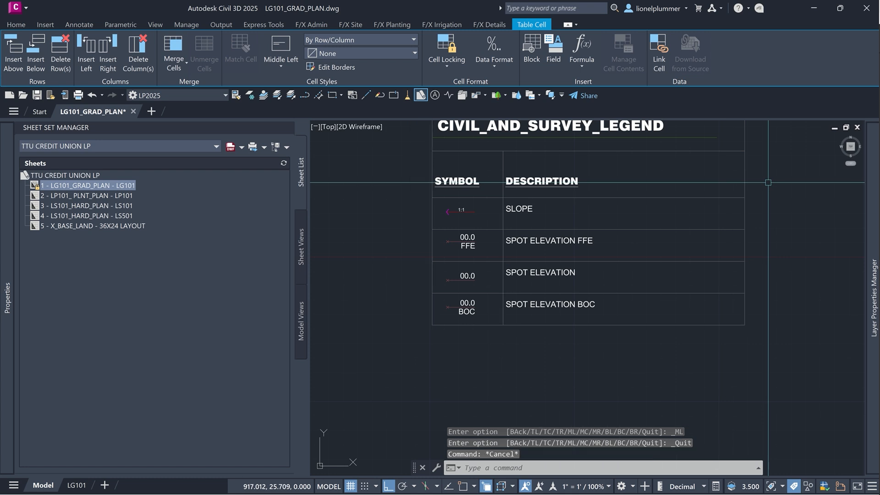
Step: Reduce the height of the legend's SYMBOL and DESCRIPTION header row by roughly a third
{"action": "left_click", "coordinate": [765, 181]}
{"action": "left_click", "coordinate": [744, 168]}
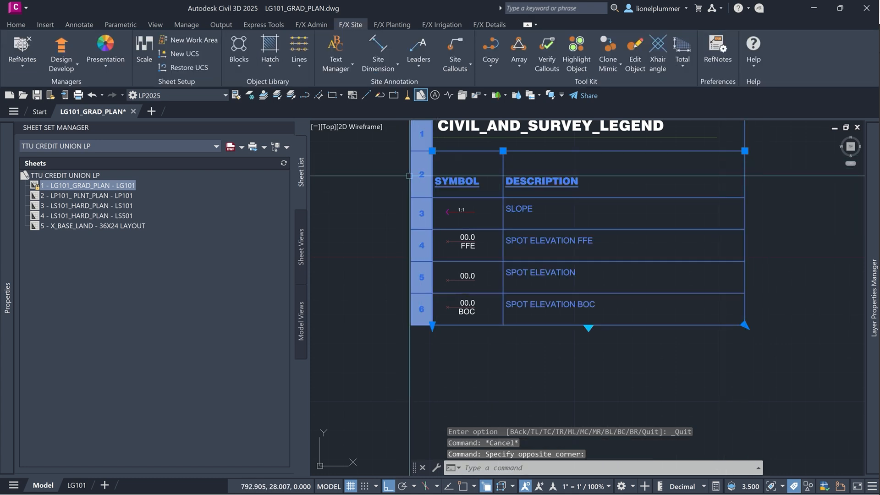
{"action": "left_click", "coordinate": [409, 175]}
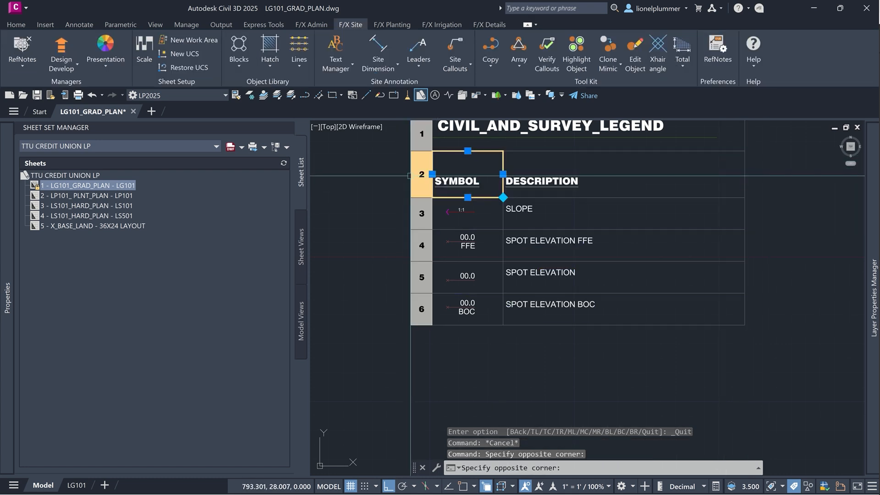
{"action": "left_click", "coordinate": [409, 175]}
{"action": "left_click", "coordinate": [409, 176]}
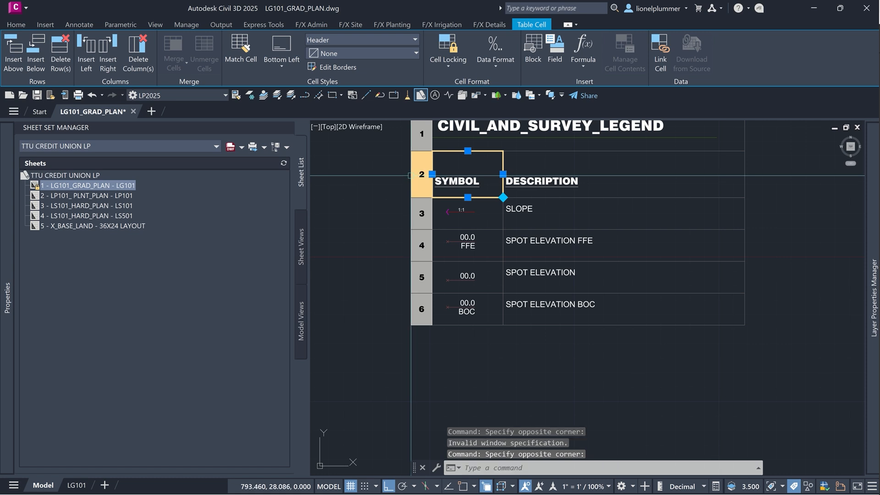
{"action": "left_click", "coordinate": [613, 181], "text": "shift"}
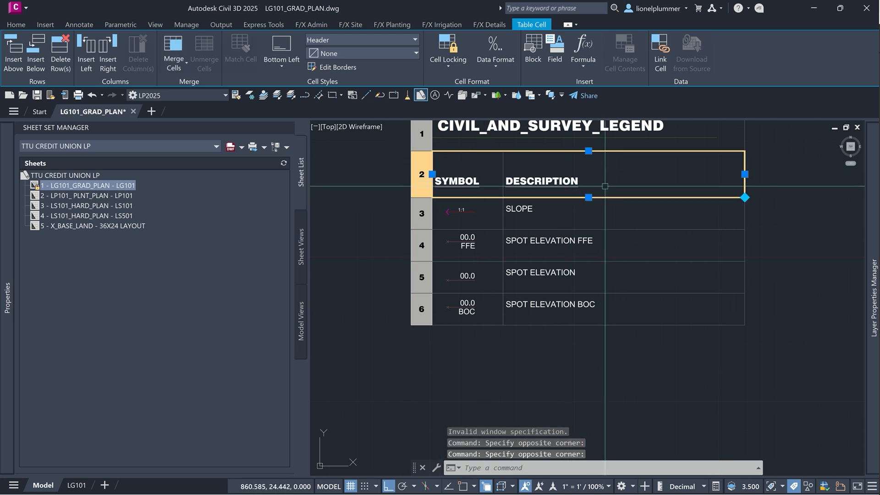
{"action": "left_click", "coordinate": [588, 197]}
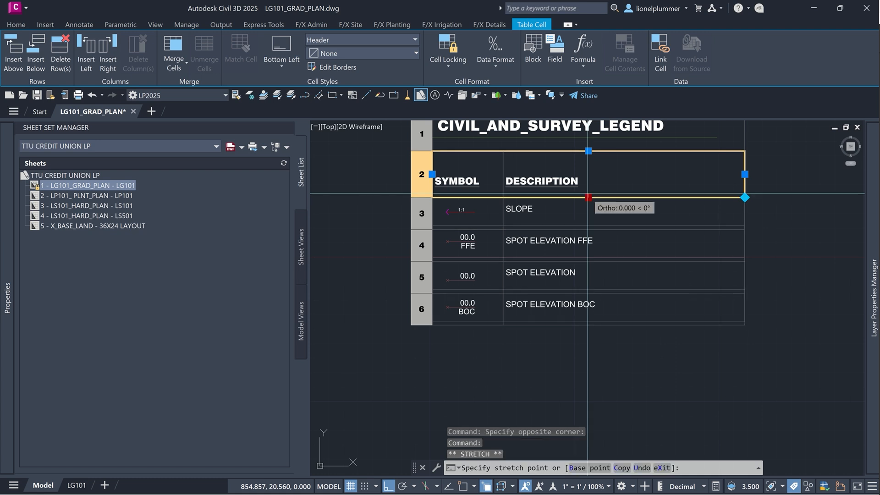
{"action": "left_click", "coordinate": [589, 184]}
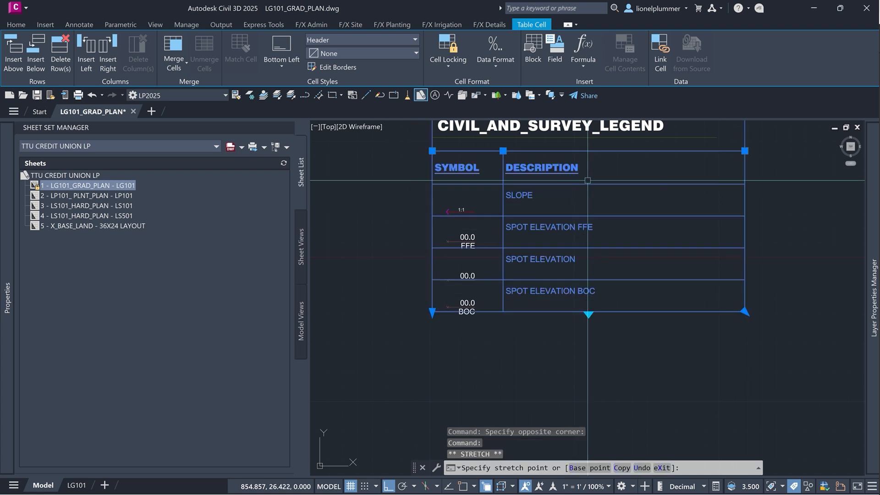
{"action": "key", "text": "Escape"}
Step: Move all four legend symbols straight up together so they sit within their rows, and save the drawing
{"action": "scroll", "coordinate": [468, 294], "scroll_direction": "down", "scroll_amount": 5}
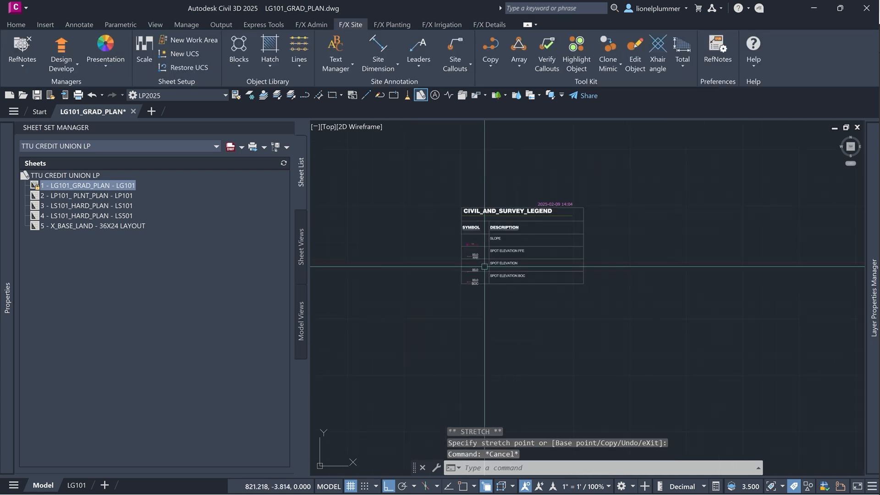
{"action": "scroll", "coordinate": [468, 307], "scroll_direction": "up", "scroll_amount": 5}
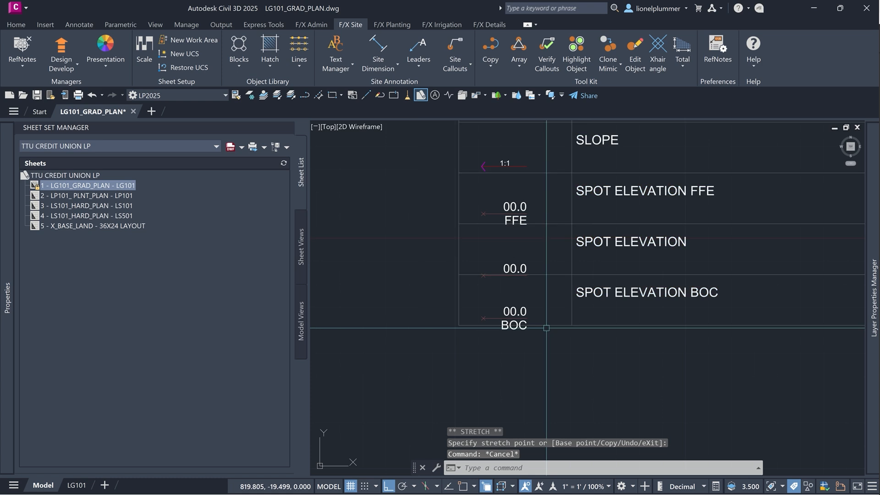
{"action": "scroll", "coordinate": [482, 317], "scroll_direction": "down", "scroll_amount": 2}
{"action": "type", "text": "m"}
{"action": "key", "text": "Return"}
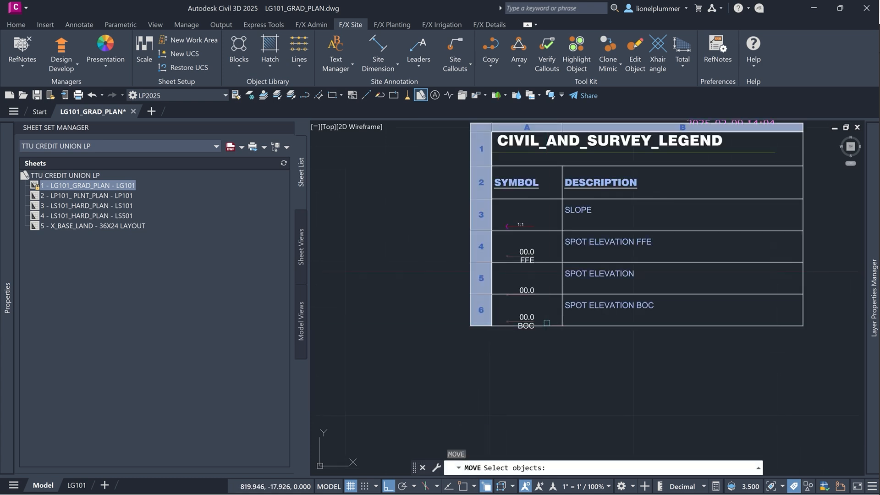
{"action": "left_click", "coordinate": [445, 212]}
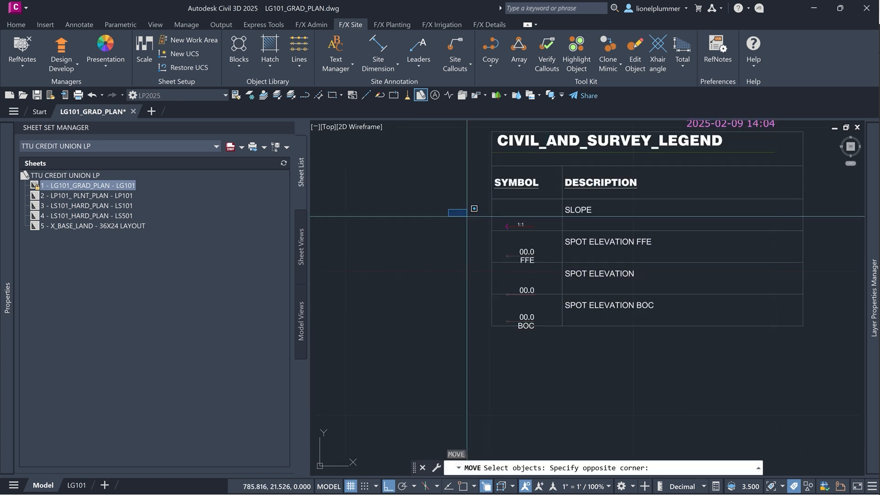
{"action": "left_click", "coordinate": [552, 375]}
{"action": "key", "text": "Return"}
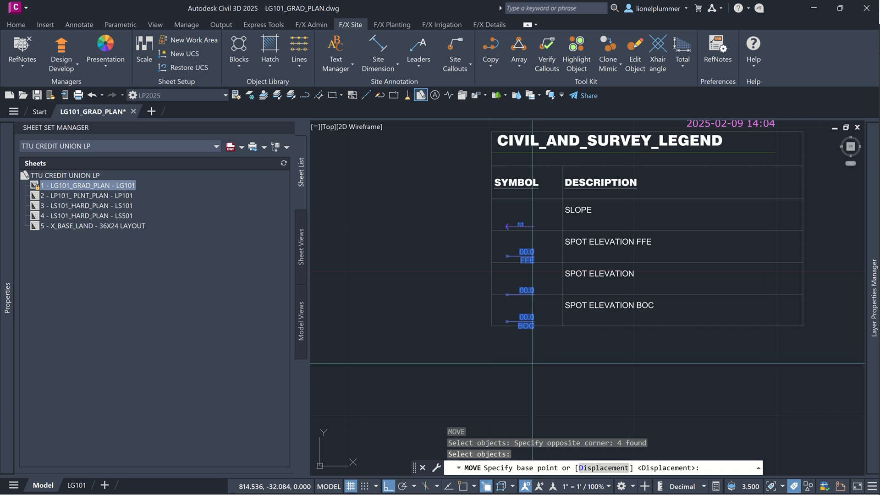
{"action": "left_click", "coordinate": [531, 363]}
{"action": "left_click", "coordinate": [531, 353]}
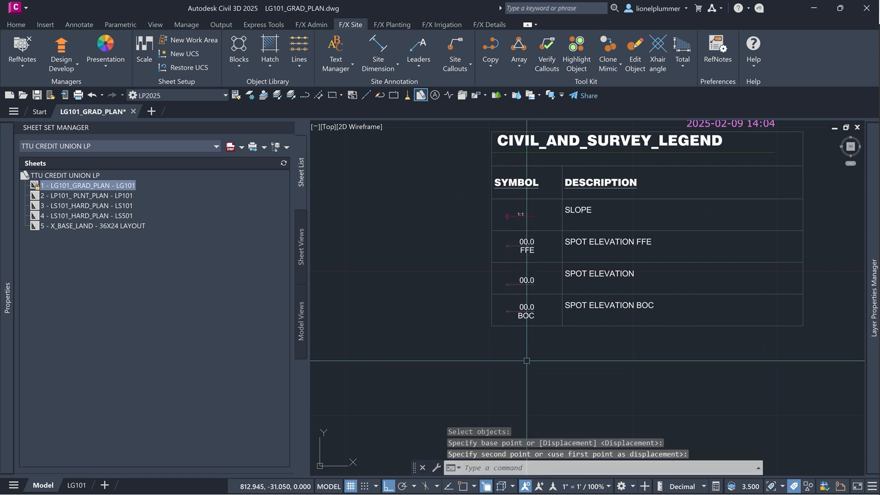
{"action": "middle_click_drag", "start_coordinate": [526, 369], "coordinate": [446, 364]}
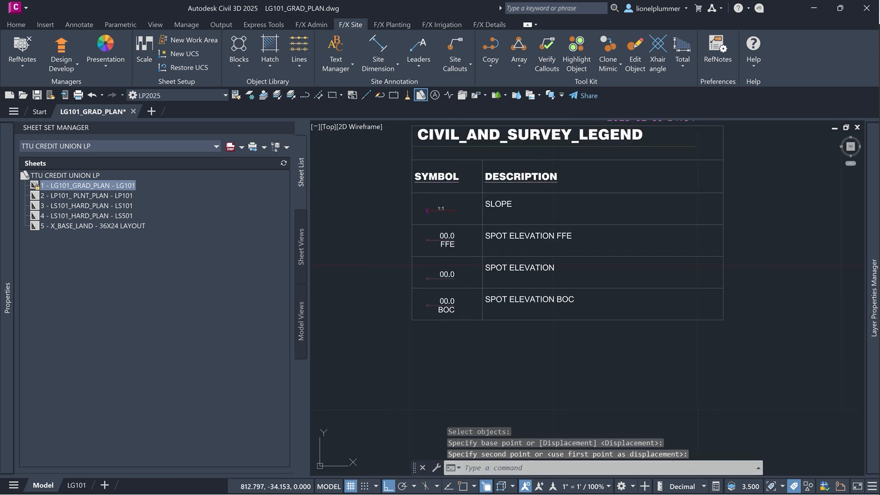
{"action": "key", "text": "ctrl+s"}
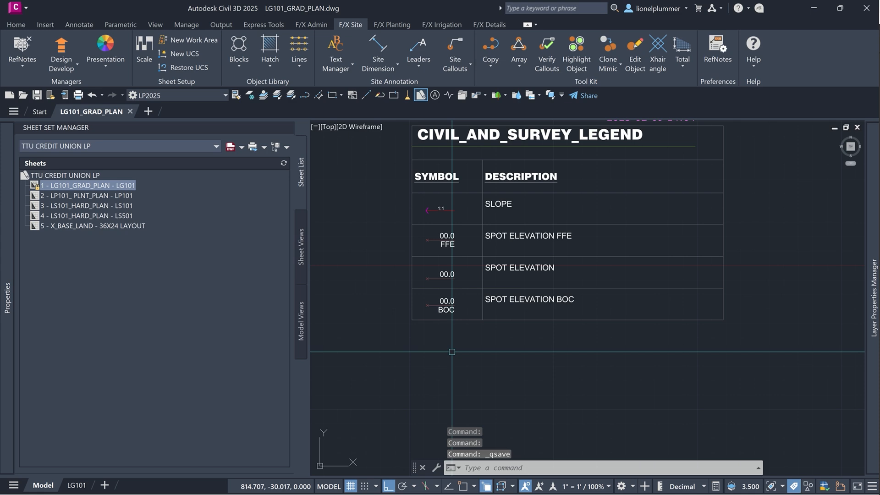
Step: Switch to File Explorer, open GENERAL NOTES.docx from TTU_CU_DETAILS_NOTES, copy all its text, and return to Civil 3D
{"action": "key", "text": "alt+Tab"}
{"action": "key", "text": "alt+Tab"}
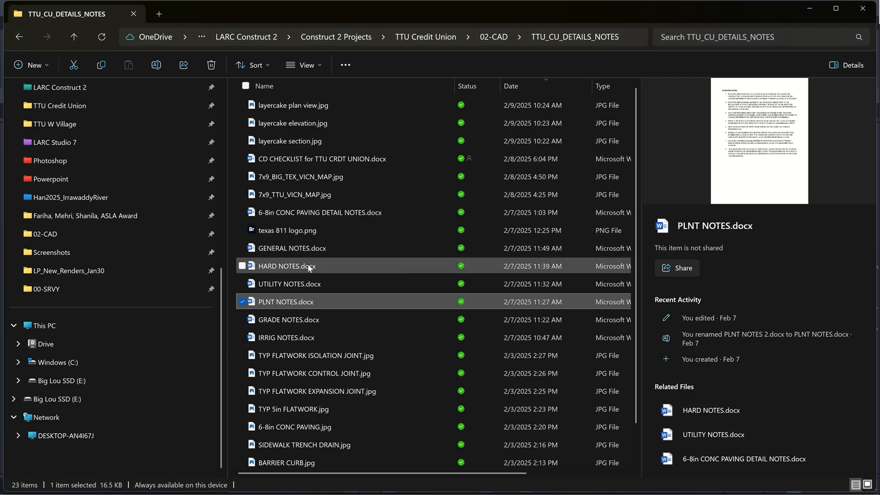
{"action": "double_click", "coordinate": [323, 250]}
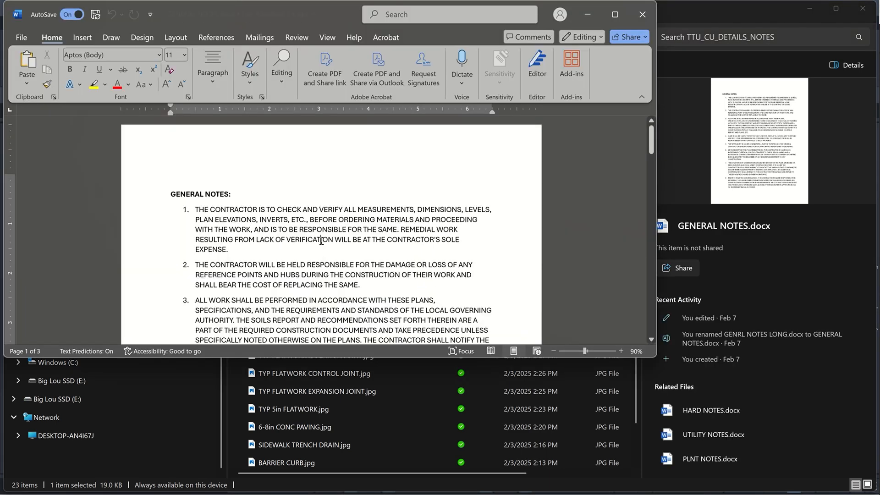
{"action": "key", "text": "ctrl+a"}
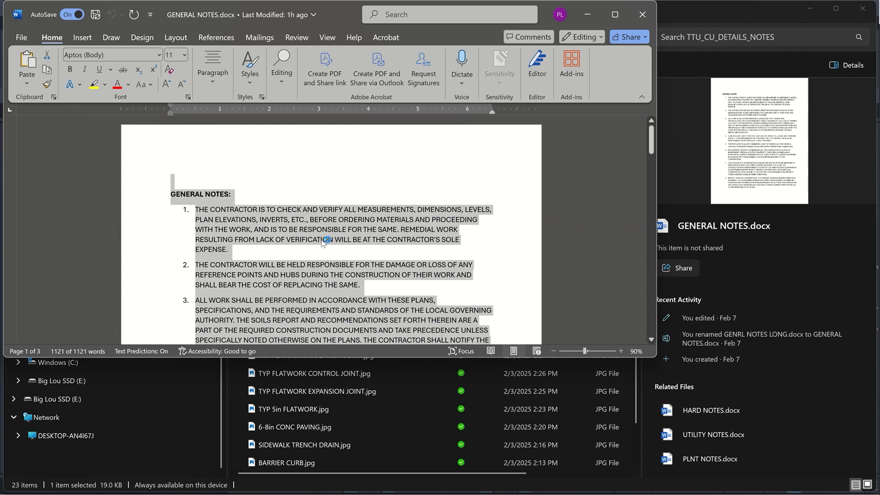
{"action": "key", "text": "alt+Tab"}
{"action": "key", "text": "alt+Tab"}
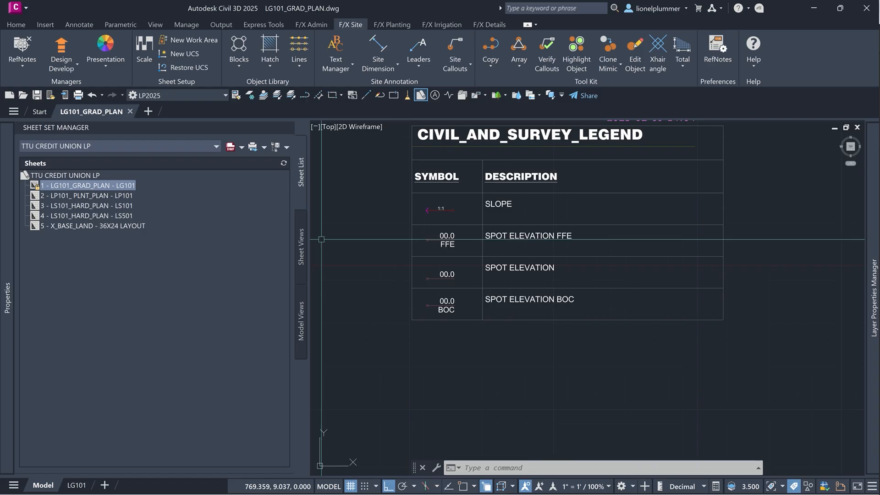
Step: Start multiline text from the F/X Site Text Manager using the DETAIL SUBTITLE text style
{"action": "scroll", "coordinate": [386, 294], "scroll_direction": "down", "scroll_amount": 3}
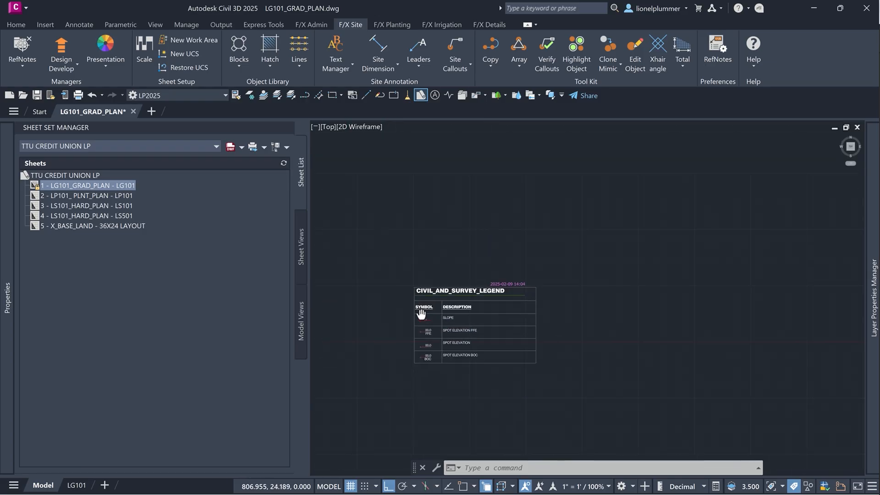
{"action": "left_click", "coordinate": [350, 66]}
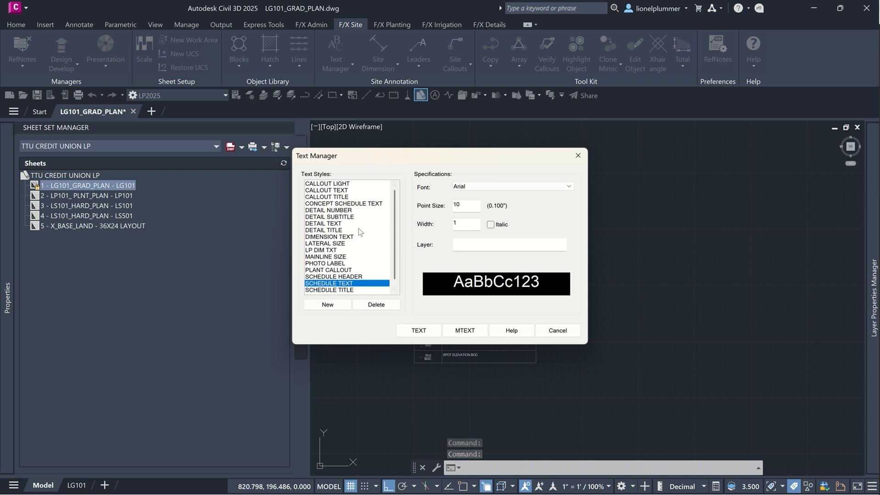
{"action": "left_click", "coordinate": [346, 197]}
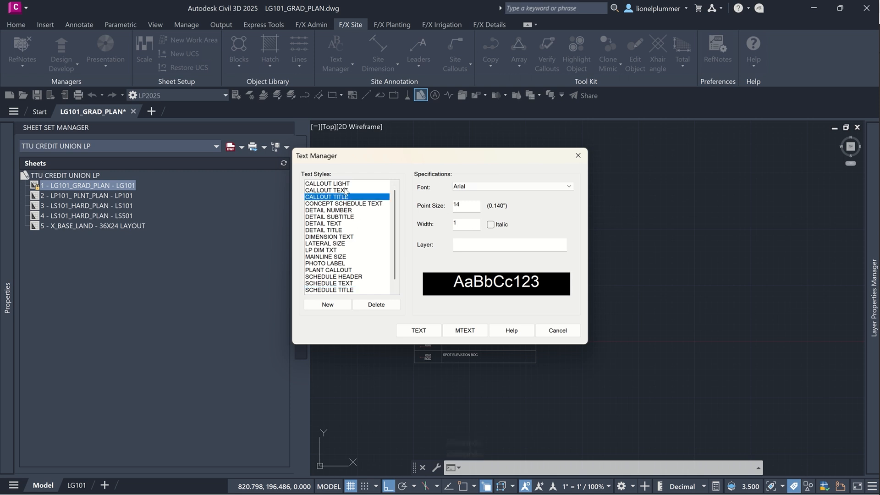
{"action": "left_click", "coordinate": [346, 191]}
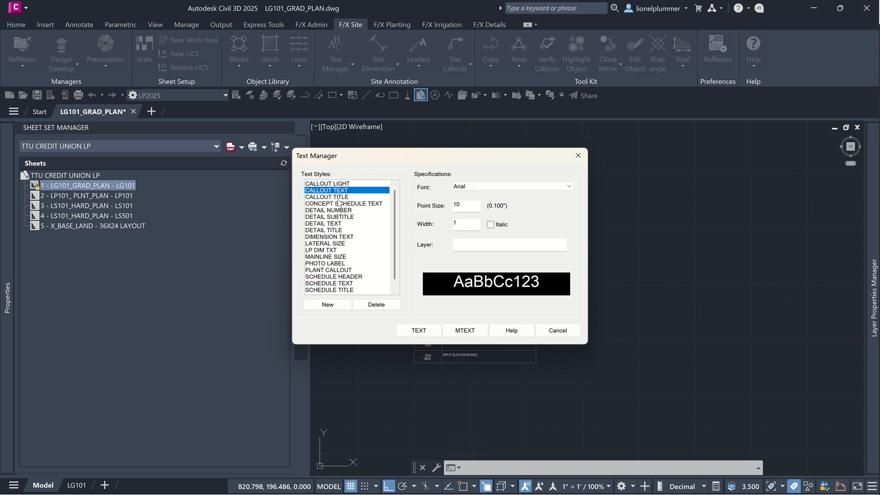
{"action": "left_click", "coordinate": [339, 199]}
{"action": "left_click", "coordinate": [338, 211]}
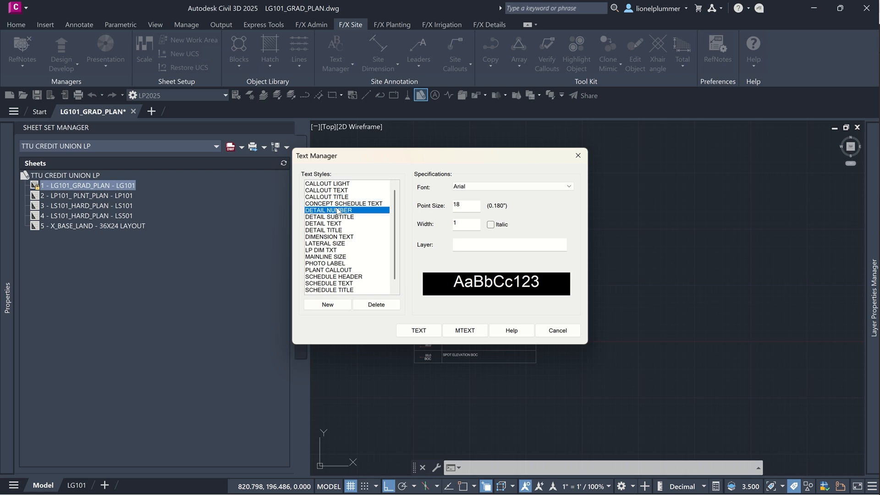
{"action": "left_click", "coordinate": [335, 217]}
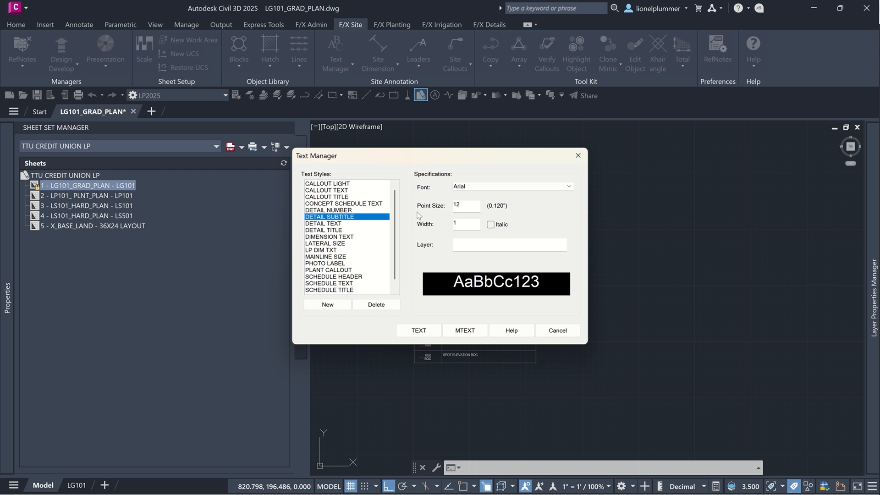
{"action": "left_click", "coordinate": [464, 331]}
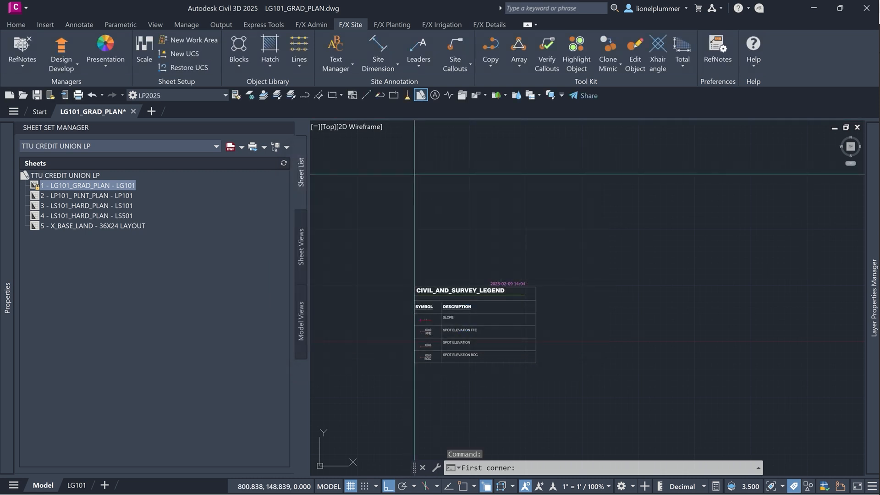
Step: Place a text box about as wide as the legend directly above it and paste the copied general notes into it
{"action": "left_click", "coordinate": [414, 174]}
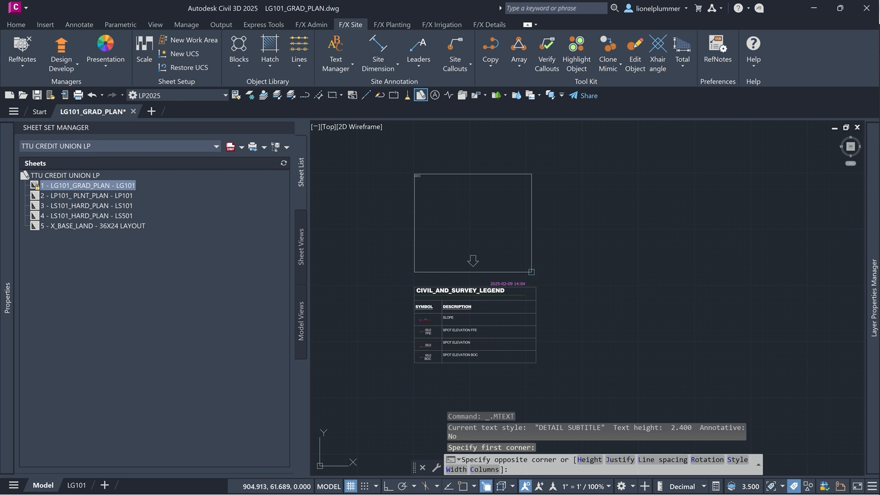
{"action": "left_click", "coordinate": [531, 271]}
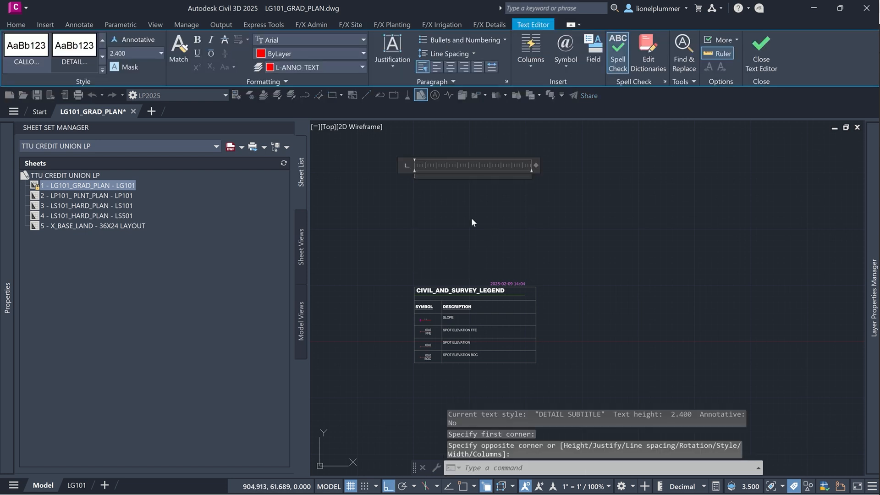
{"action": "key", "text": "ctrl+v"}
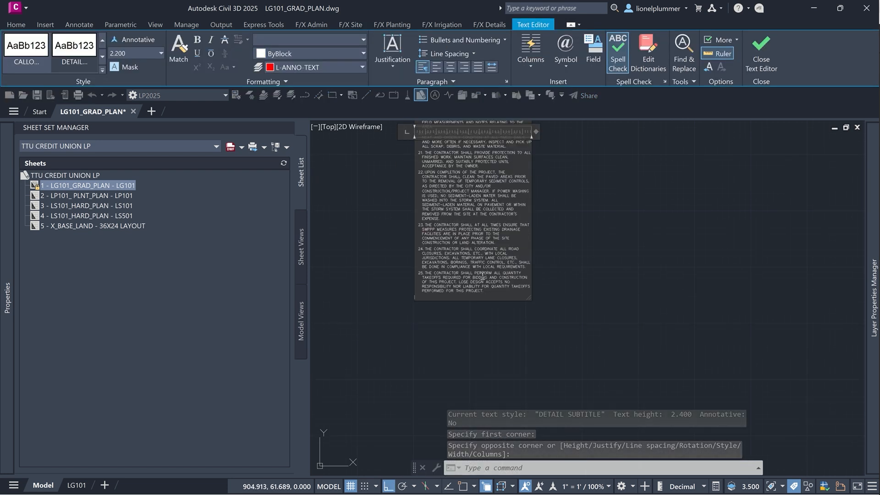
Step: Review the length of the pasted general notes and delete all their text from the text box
{"action": "scroll", "coordinate": [485, 275], "scroll_direction": "down", "scroll_amount": 2}
{"action": "middle_click_drag", "start_coordinate": [481, 253], "coordinate": [468, 394]}
{"action": "scroll", "coordinate": [468, 391], "scroll_direction": "down", "scroll_amount": 4}
{"action": "scroll", "coordinate": [471, 381], "scroll_direction": "down", "scroll_amount": 2}
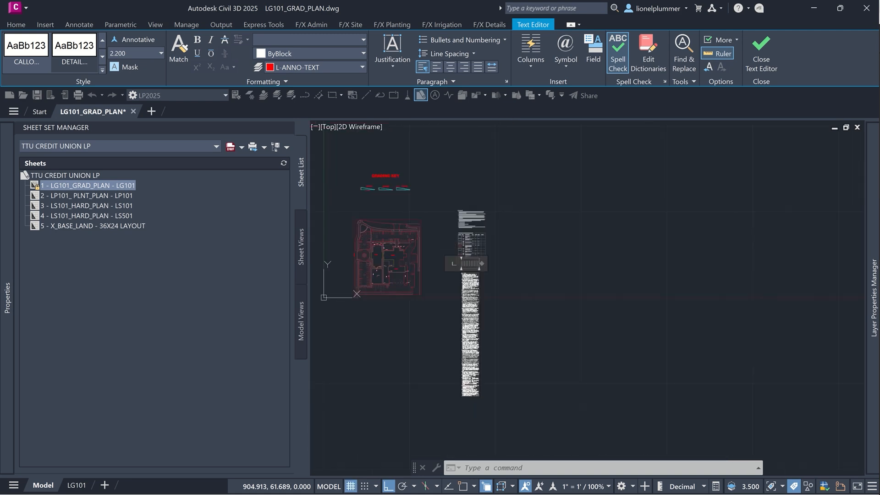
{"action": "scroll", "coordinate": [478, 337], "scroll_direction": "up", "scroll_amount": 4}
{"action": "scroll", "coordinate": [456, 163], "scroll_direction": "up", "scroll_amount": 3}
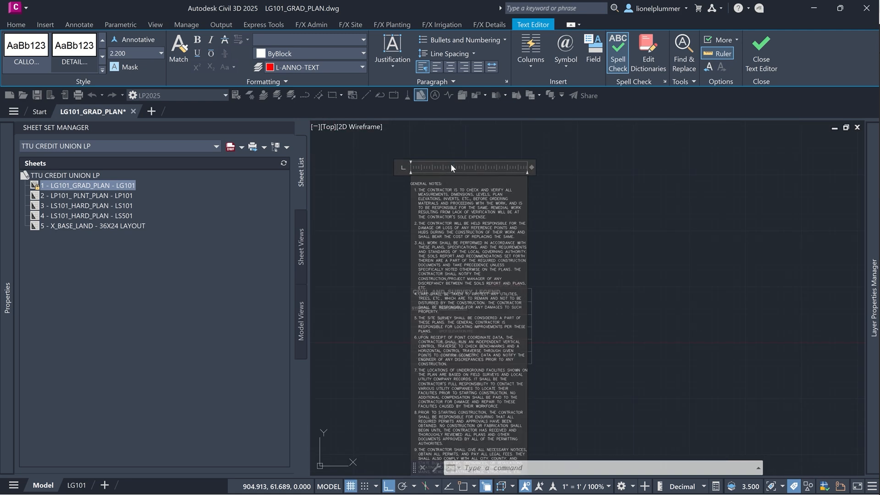
{"action": "scroll", "coordinate": [450, 164], "scroll_direction": "down", "scroll_amount": 3}
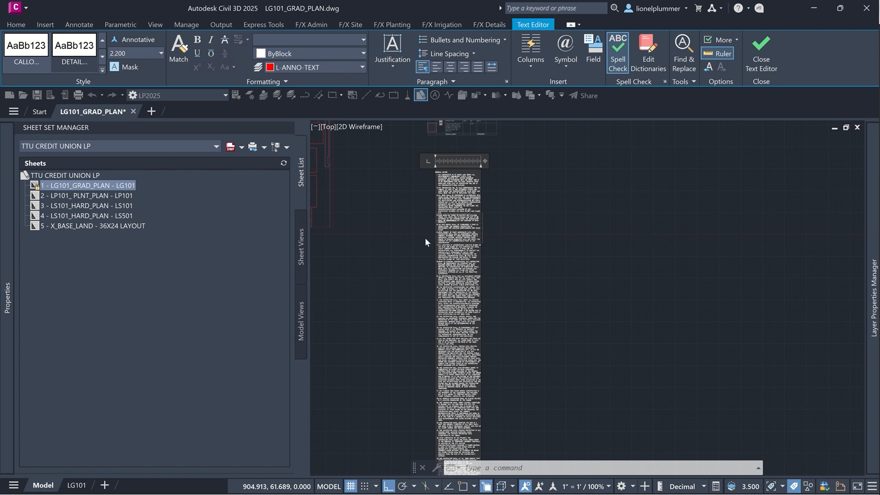
{"action": "key", "text": "ctrl+a"}
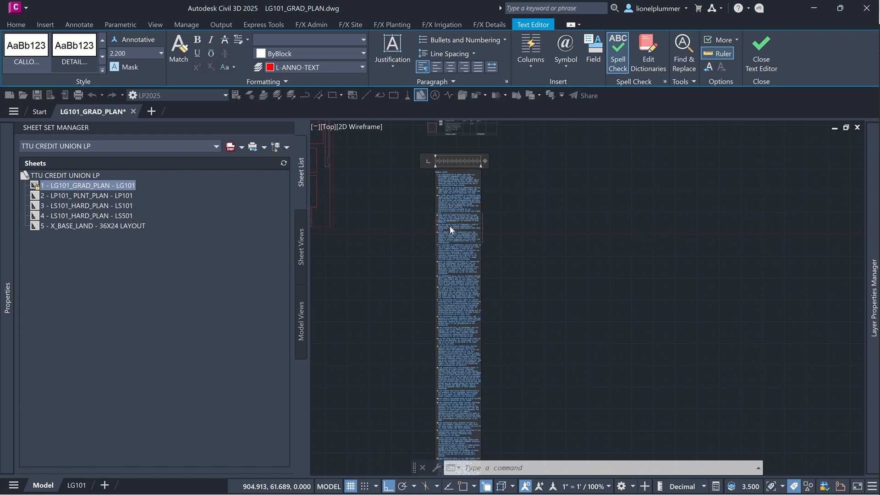
{"action": "key", "text": "Delete"}
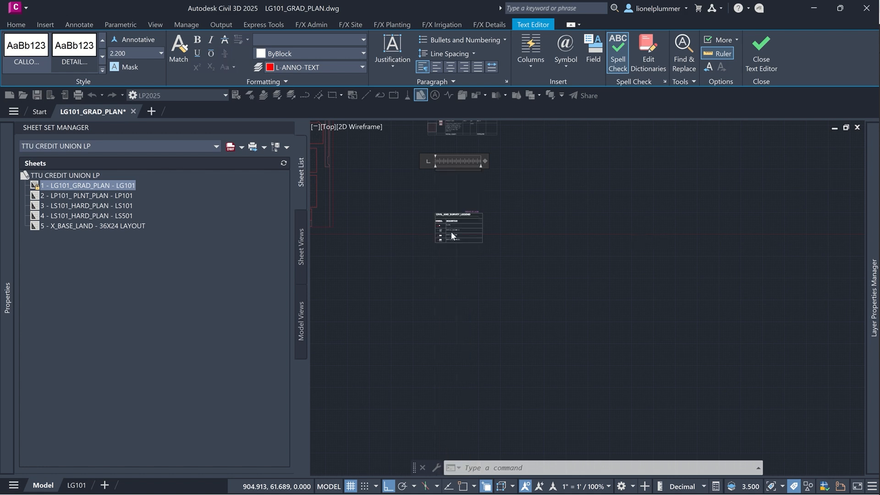
Step: Switch to File Explorer, open GRADE NOTES.docx from TTU_CU_DETAILS_NOTES, copy all its text, and return to Civil 3D
{"action": "key", "text": "alt+Tab"}
{"action": "key", "text": "alt+Tab"}
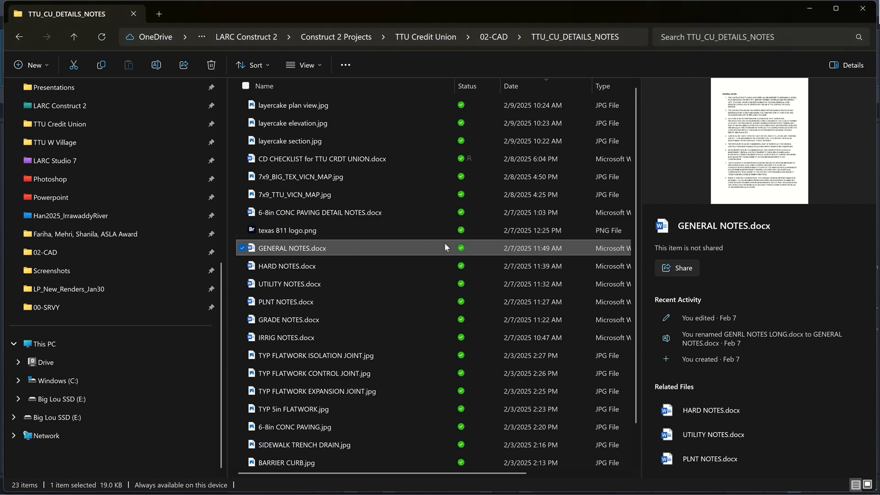
{"action": "left_click", "coordinate": [352, 283]}
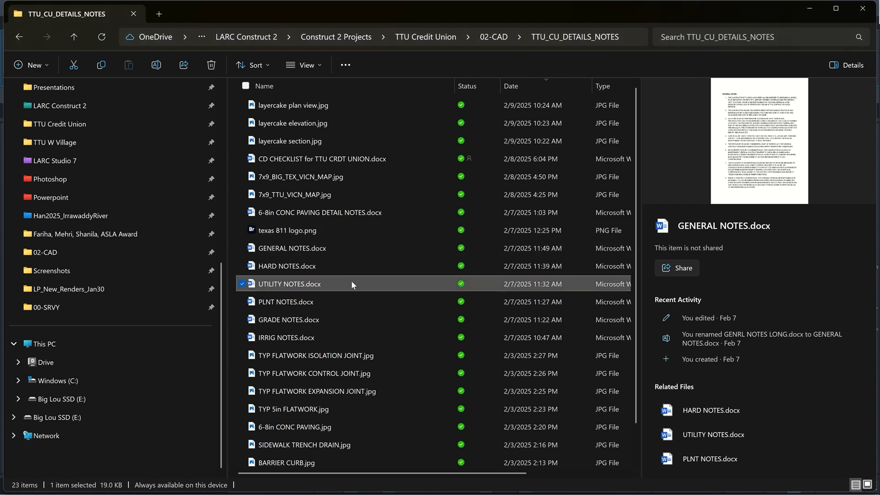
{"action": "double_click", "coordinate": [304, 321]}
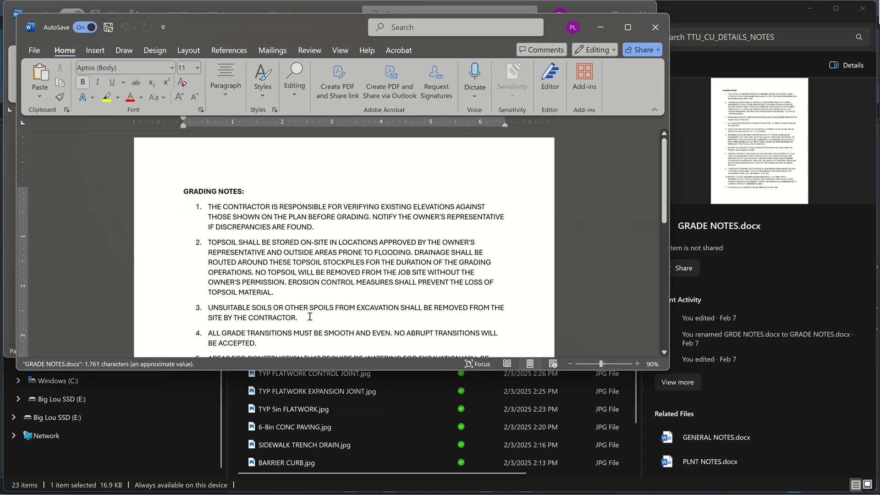
{"action": "key", "text": "ctrl+a"}
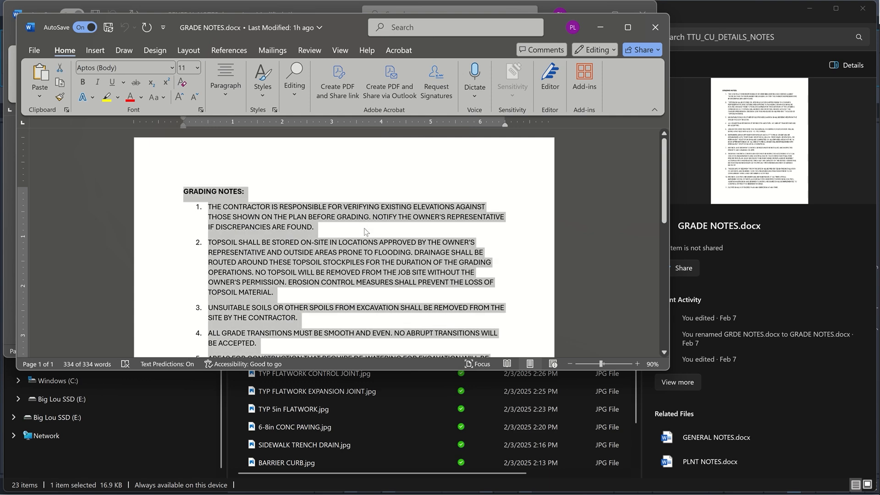
{"action": "key", "text": "alt+Tab"}
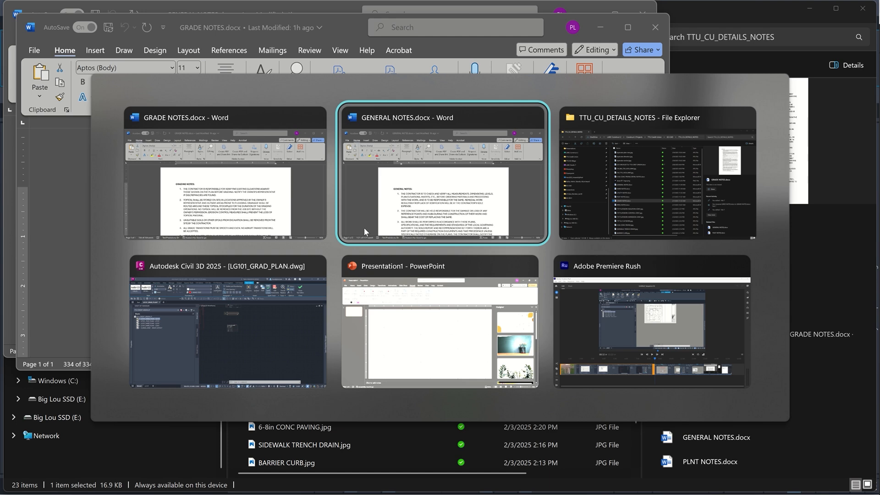
{"action": "key", "text": "alt+Tab"}
{"action": "key", "text": "alt+Tab"}
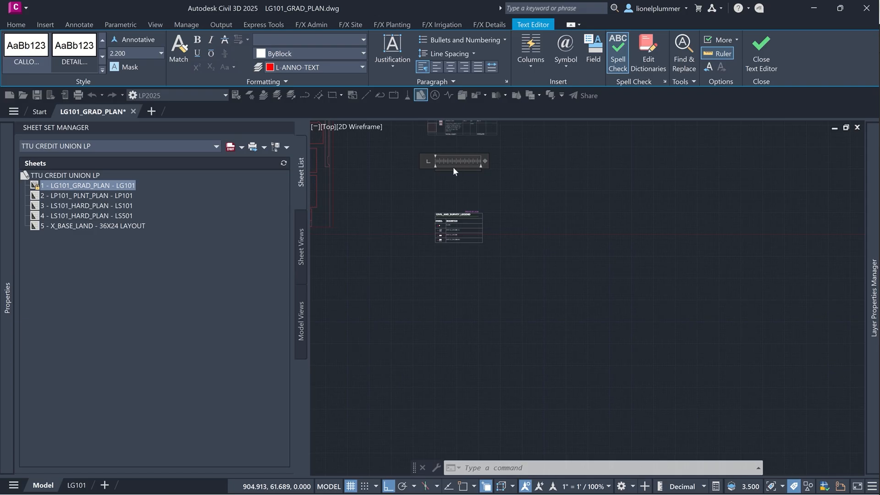
Step: Paste the copied grading notes into the empty text box and widen the box slightly beyond the legend's width
{"action": "scroll", "coordinate": [453, 166], "scroll_direction": "up", "scroll_amount": 5}
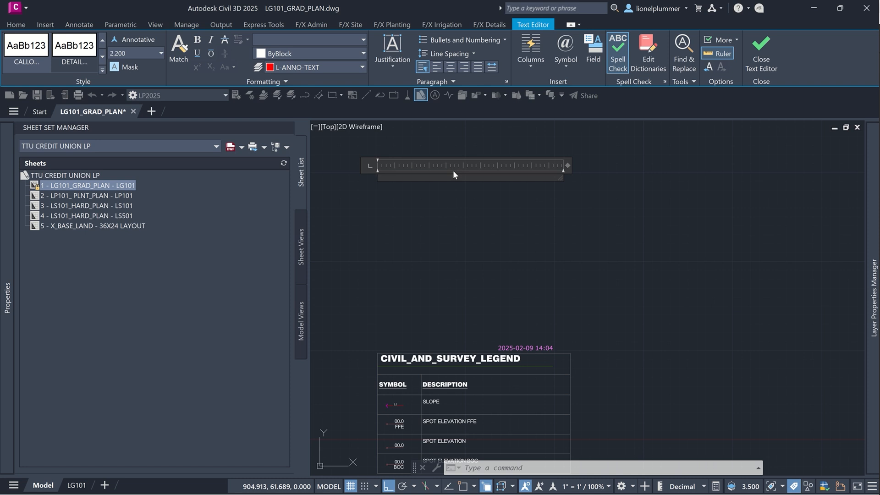
{"action": "key", "text": "ctrl+v"}
{"action": "scroll", "coordinate": [454, 194], "scroll_direction": "down", "scroll_amount": 3}
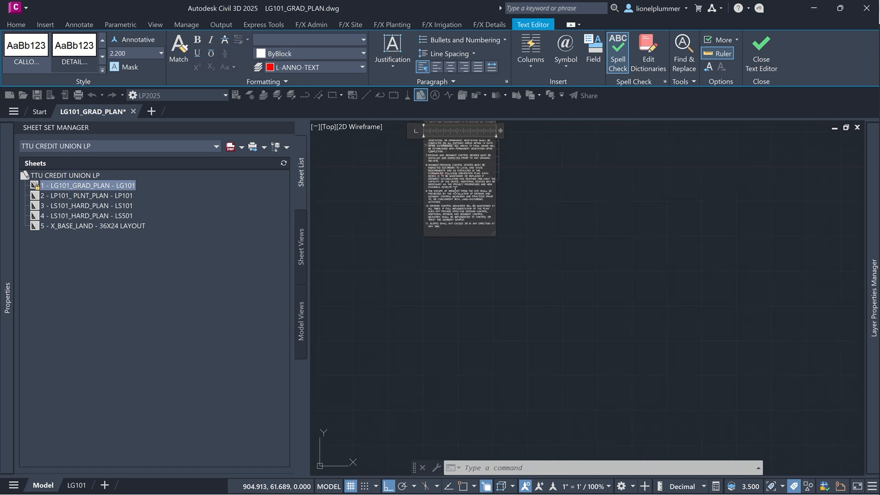
{"action": "middle_click_drag", "start_coordinate": [453, 191], "coordinate": [453, 317]}
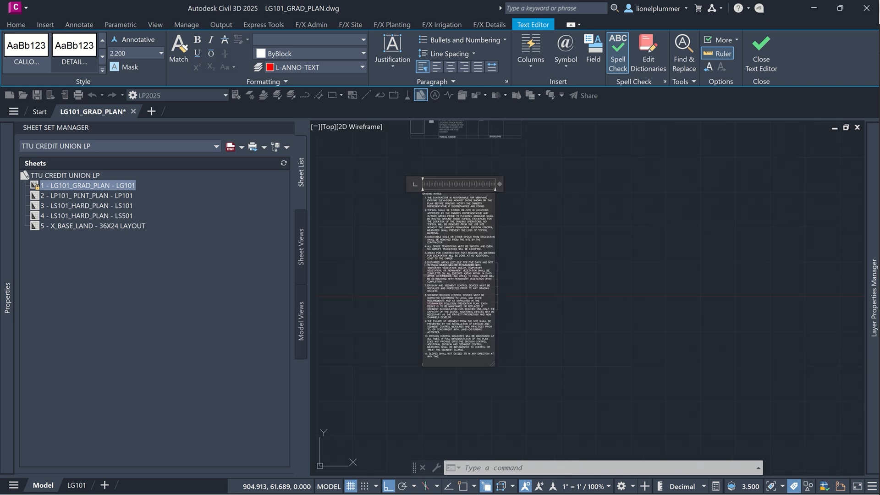
{"action": "left_click_drag", "start_coordinate": [496, 184], "coordinate": [516, 191]}
{"action": "scroll", "coordinate": [460, 253], "scroll_direction": "up", "scroll_amount": 4}
{"action": "left_click_drag", "start_coordinate": [463, 246], "coordinate": [461, 252]}
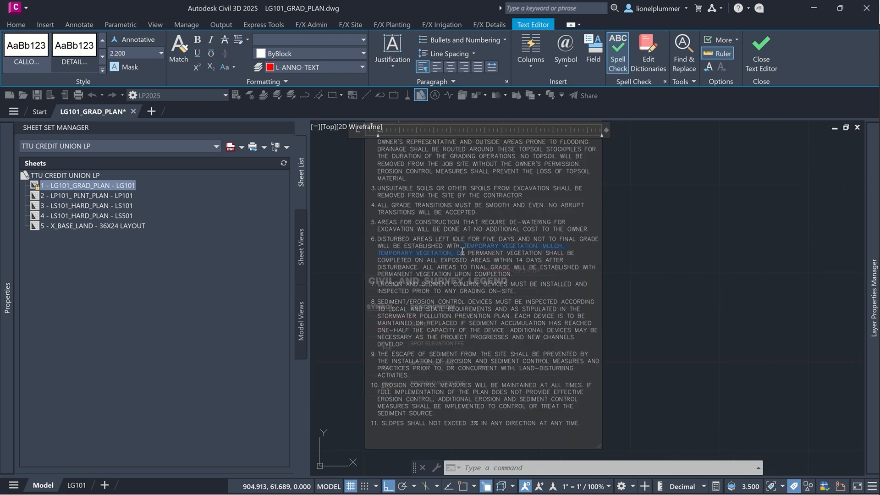
{"action": "key", "text": "ctrl+a"}
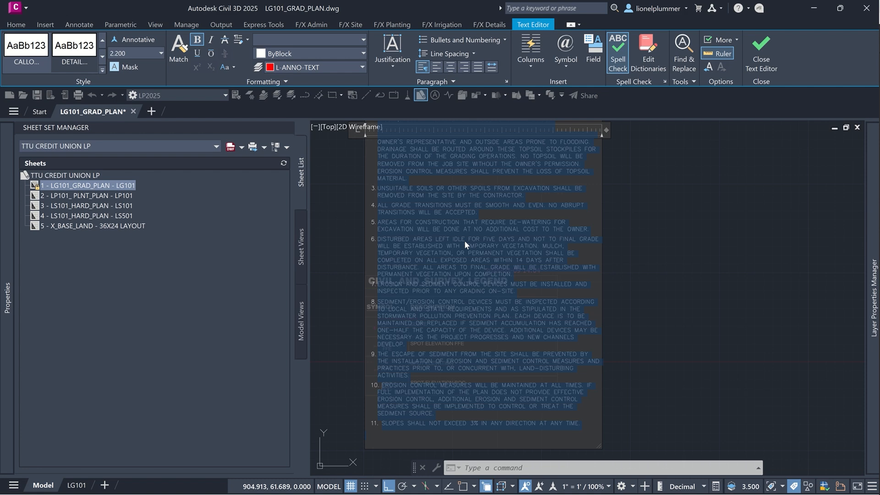
{"action": "left_click", "coordinate": [352, 40]}
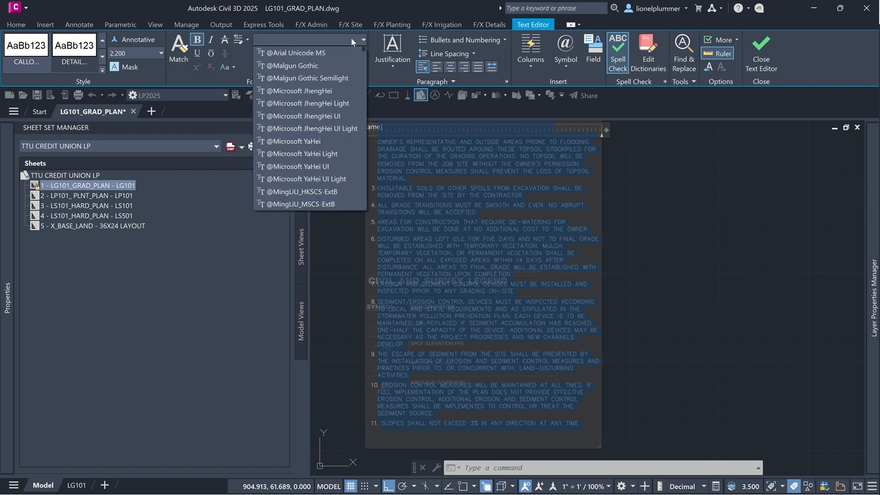
{"action": "left_click", "coordinate": [324, 53]}
{"action": "left_click", "coordinate": [637, 203]}
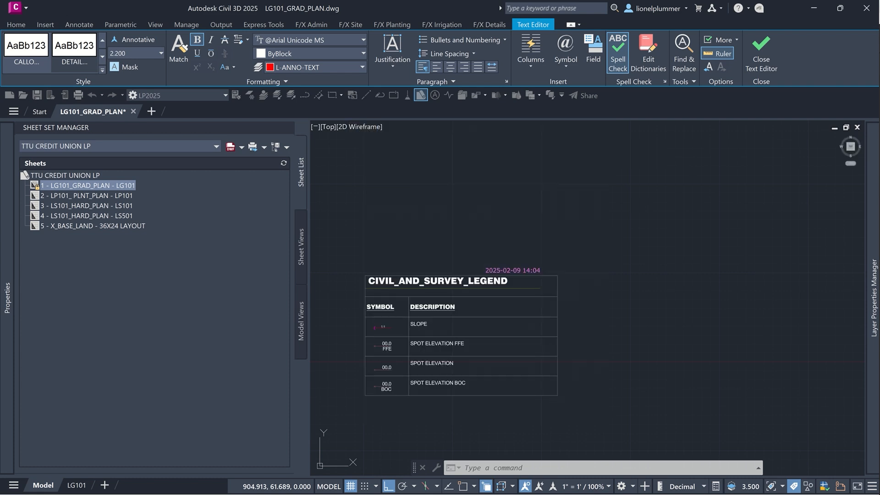
Step: Move the whole Civil and Survey legend straight down to just below the last grading note, and save the drawing
{"action": "scroll", "coordinate": [545, 216], "scroll_direction": "down", "scroll_amount": 4}
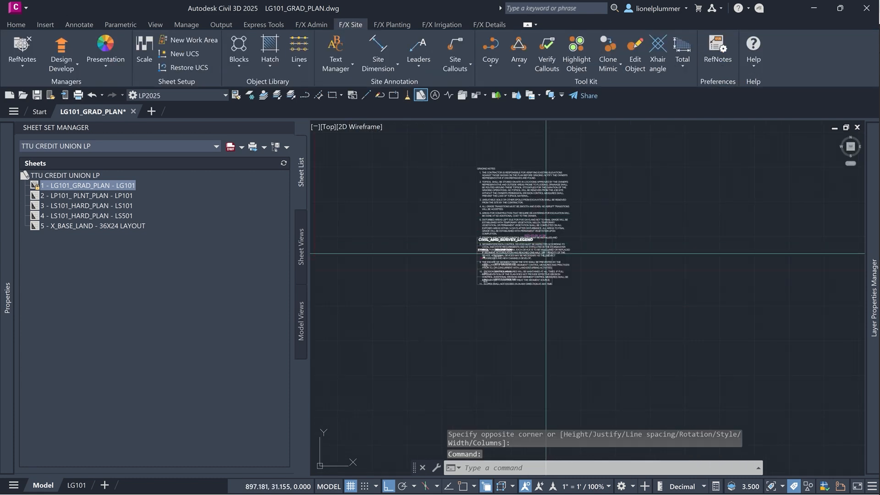
{"action": "scroll", "coordinate": [557, 285], "scroll_direction": "up", "scroll_amount": 5}
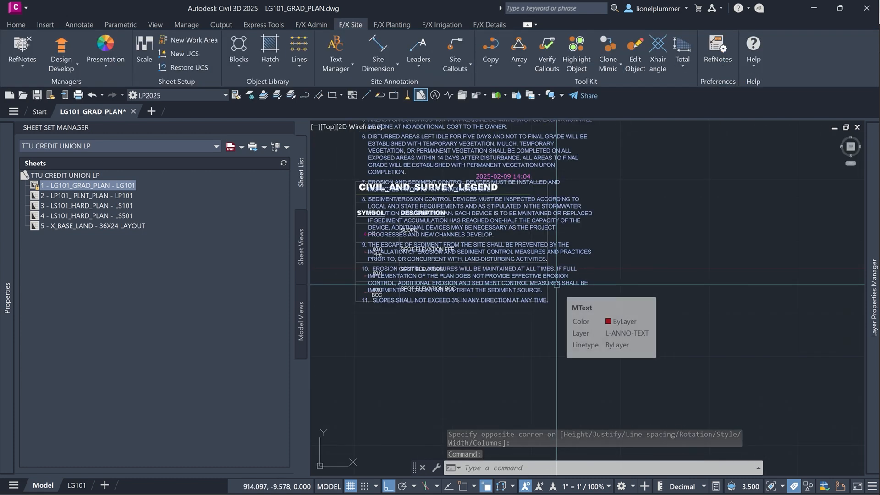
{"action": "type", "text": "m"}
{"action": "key", "text": "Return"}
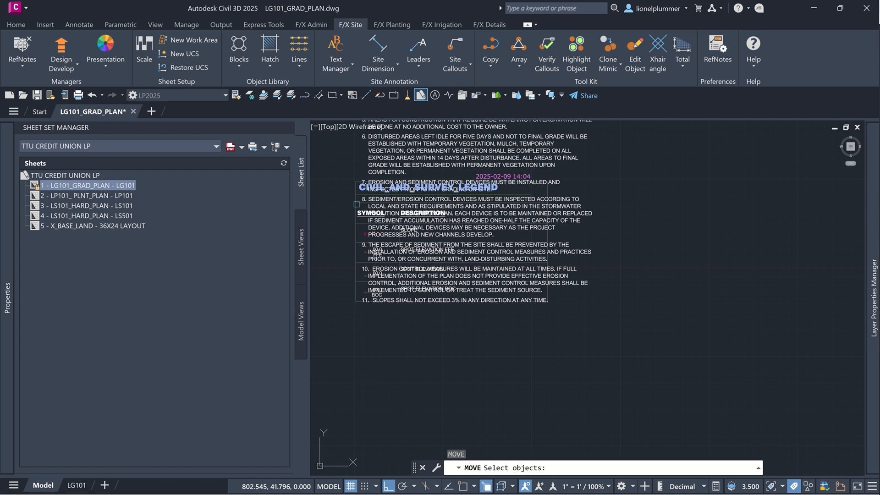
{"action": "left_click", "coordinate": [347, 182]}
{"action": "left_click", "coordinate": [334, 162]}
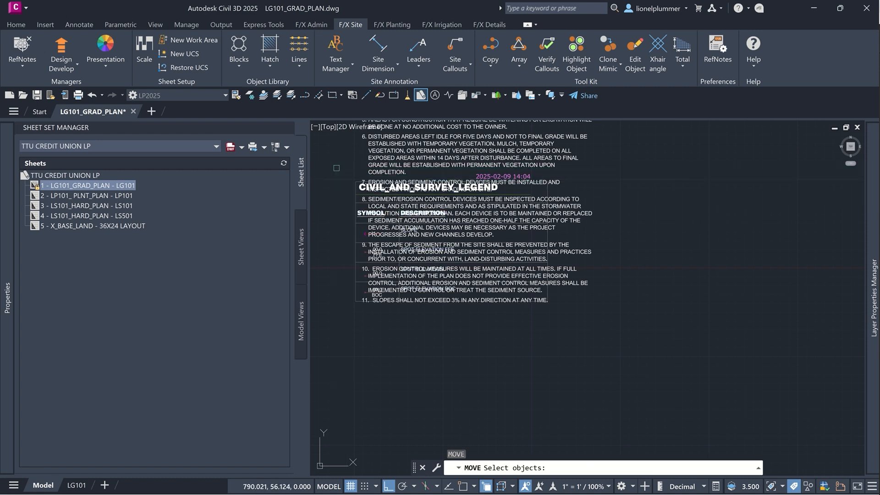
{"action": "left_click", "coordinate": [334, 161]}
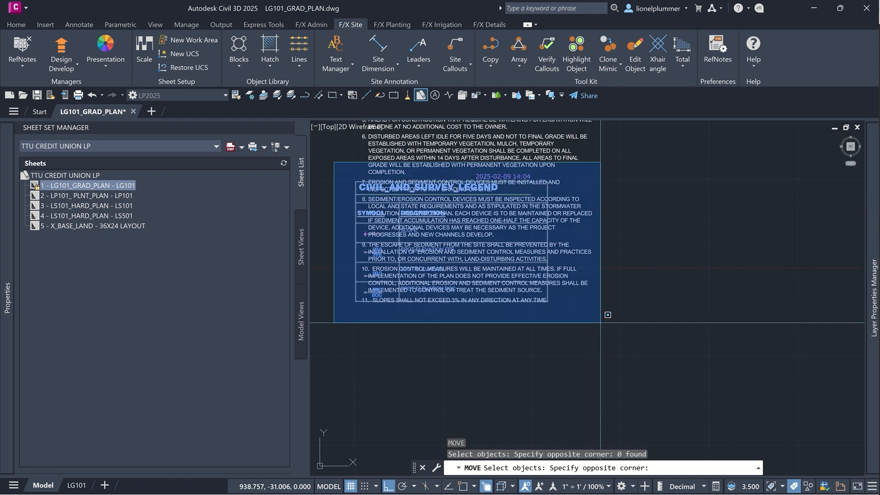
{"action": "left_click", "coordinate": [576, 316]}
{"action": "key", "text": "Return"}
{"action": "left_click", "coordinate": [616, 274]}
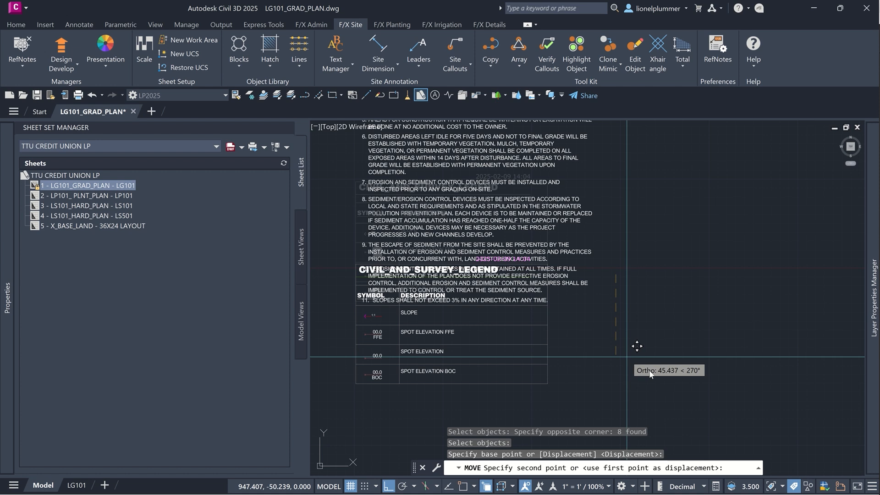
{"action": "left_click", "coordinate": [624, 402]}
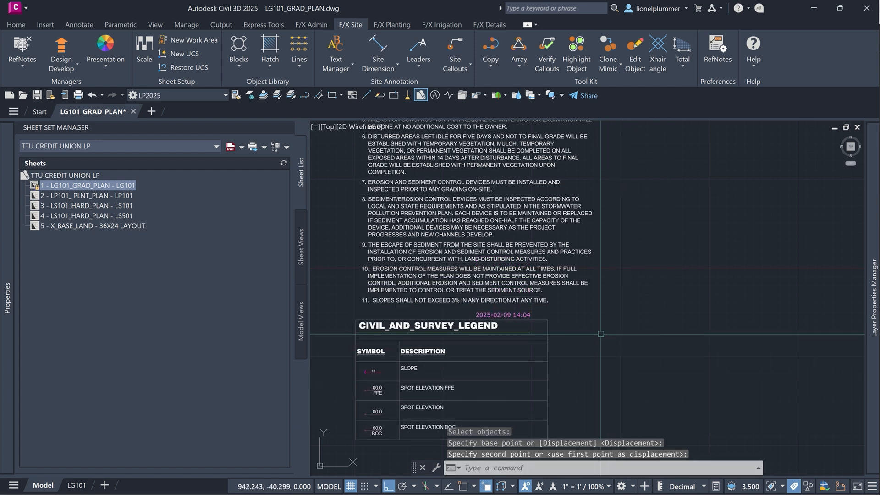
{"action": "scroll", "coordinate": [584, 319], "scroll_direction": "down", "scroll_amount": 4}
{"action": "middle_click_drag", "start_coordinate": [584, 319], "coordinate": [564, 300]}
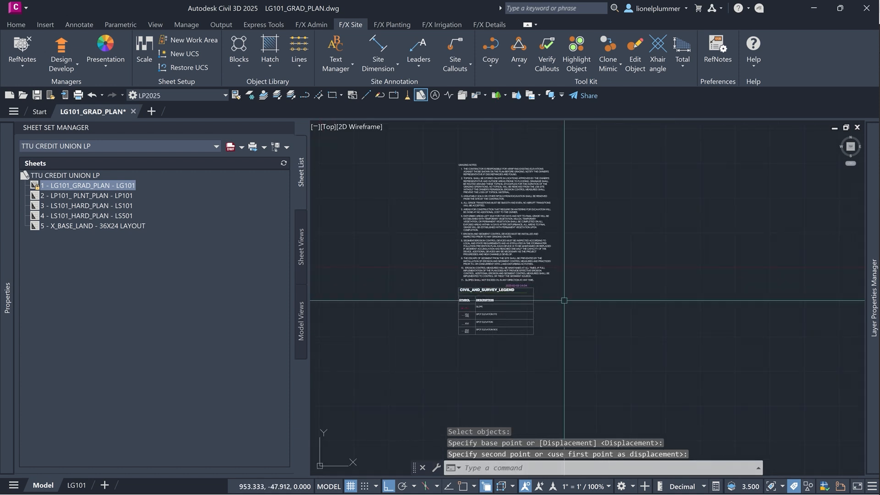
{"action": "key", "text": "ctrl+s"}
Step: Open the LG101 layout, activate the empty viewport beside the title block, and frame the grading notes and legend in it
{"action": "left_click", "coordinate": [78, 485]}
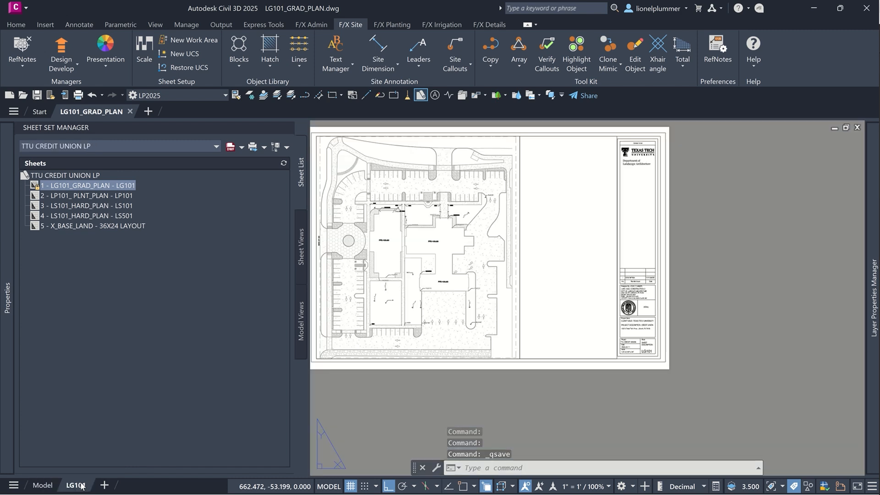
{"action": "left_click", "coordinate": [584, 223]}
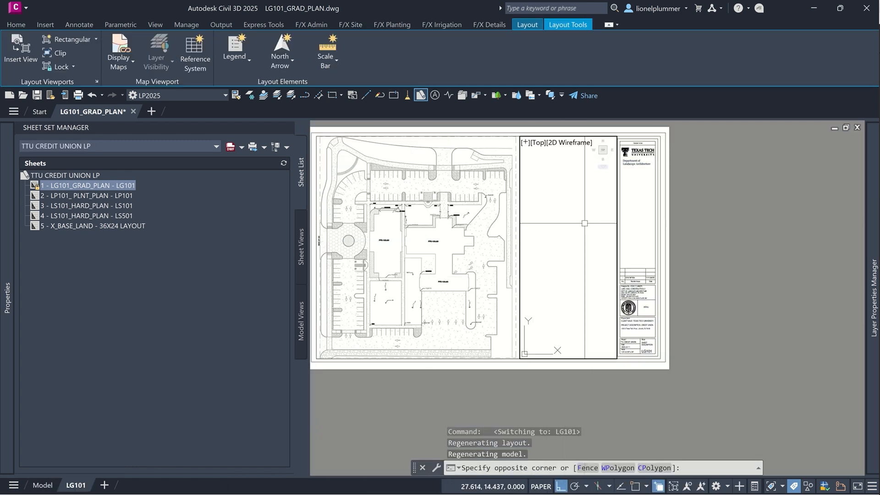
{"action": "double_click", "coordinate": [585, 223]}
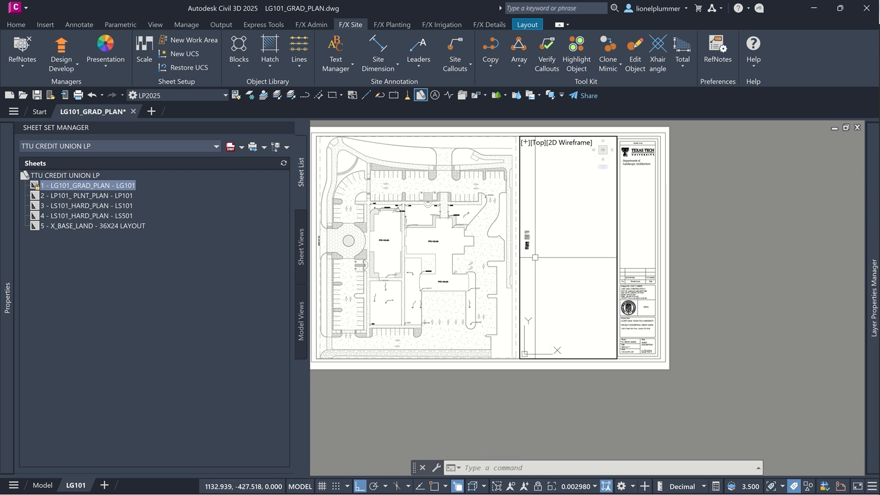
{"action": "scroll", "coordinate": [548, 236], "scroll_direction": "up", "scroll_amount": 5}
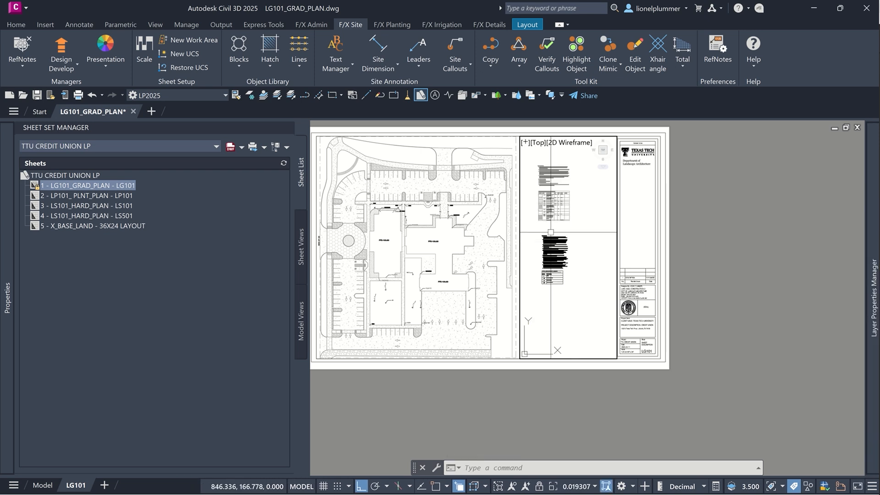
{"action": "scroll", "coordinate": [550, 232], "scroll_direction": "up", "scroll_amount": 4}
{"action": "middle_click_drag", "start_coordinate": [561, 255], "coordinate": [572, 209]}
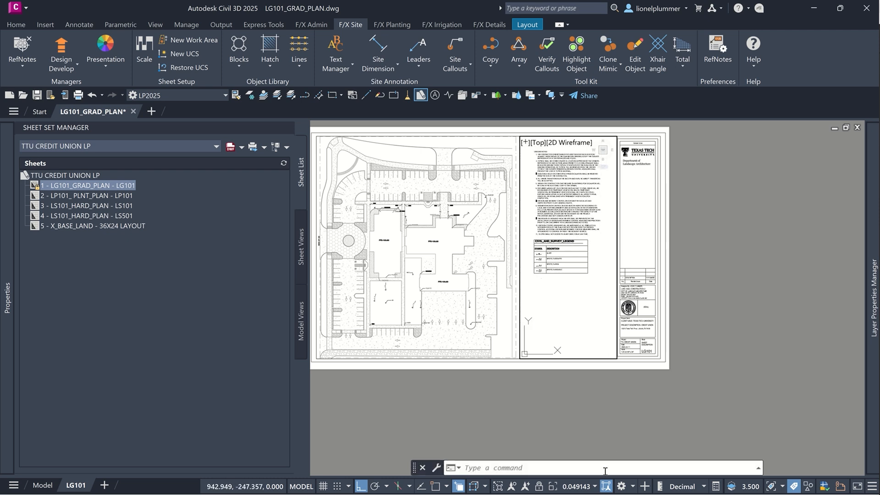
Step: Set the notes viewport's scale to 1" = 20' and keep the notes and legend framed within it
{"action": "left_click", "coordinate": [595, 486]}
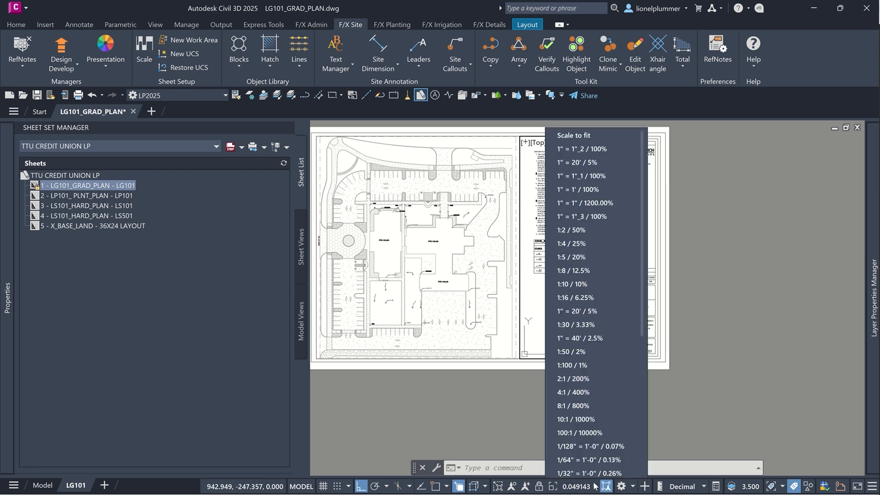
{"action": "left_click", "coordinate": [583, 309]}
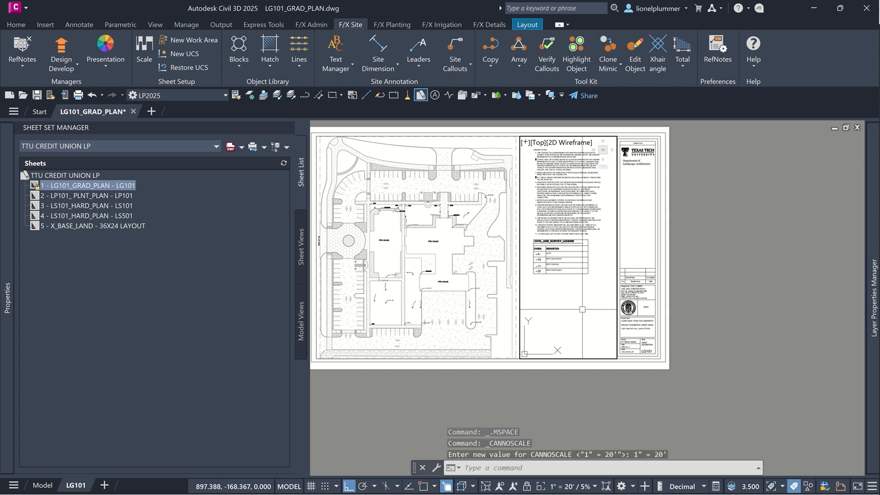
{"action": "middle_click_drag", "start_coordinate": [568, 284], "coordinate": [567, 283]}
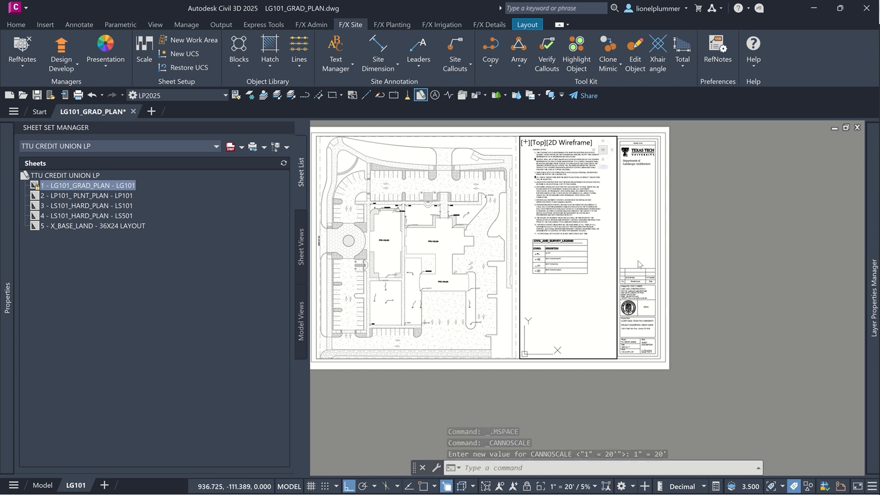
Step: Move the Civil and Survey legend about 16 units straight right beneath the grading notes, return to paper space, and save the drawing
{"action": "type", "text": "m"}
{"action": "key", "text": "Return"}
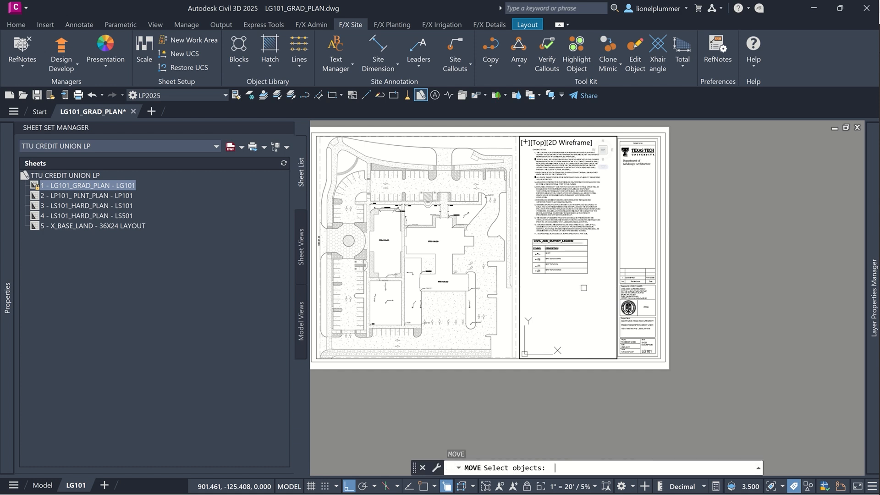
{"action": "left_click", "coordinate": [523, 225]}
{"action": "left_click", "coordinate": [608, 285]}
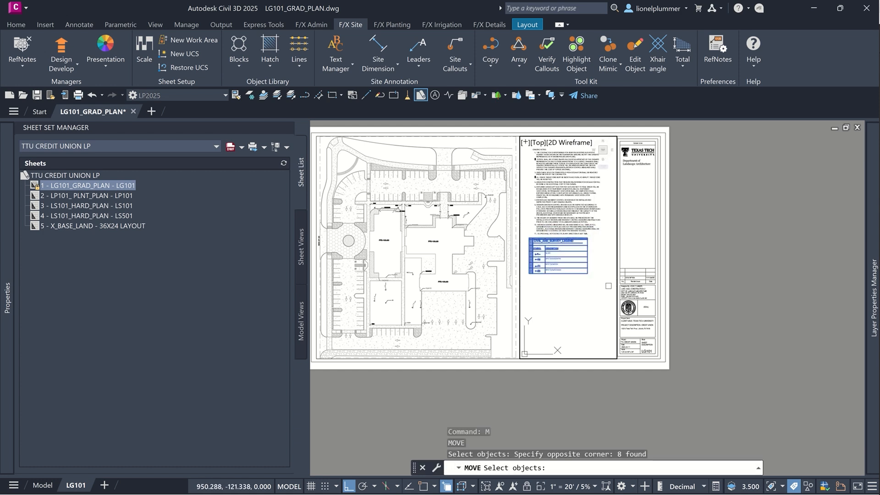
{"action": "key", "text": "Return"}
{"action": "left_click", "coordinate": [562, 283]}
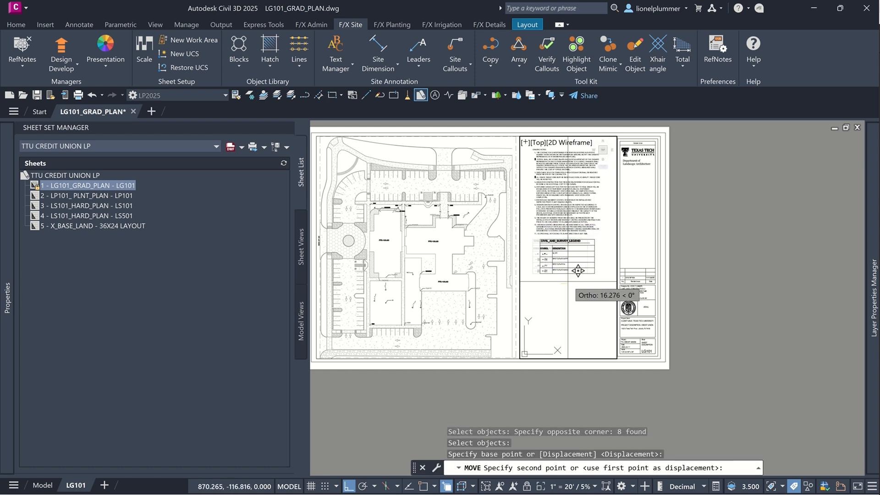
{"action": "left_click", "coordinate": [578, 274]}
{"action": "double_click", "coordinate": [722, 287]}
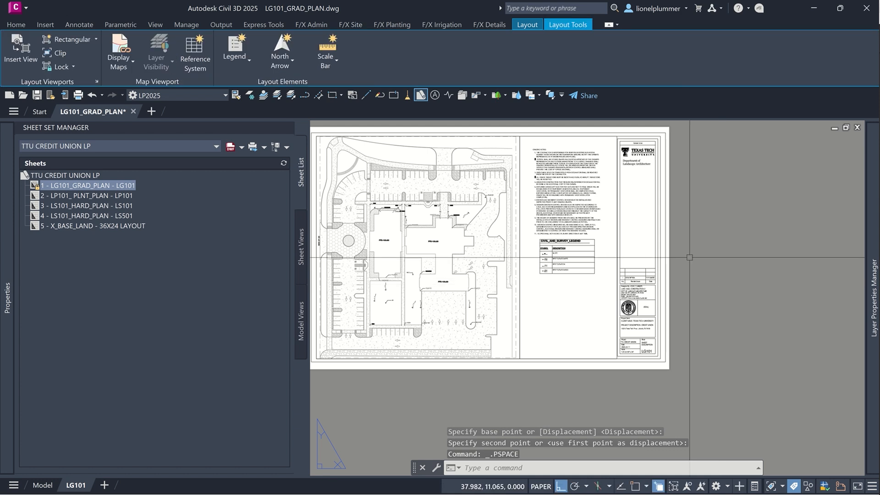
{"action": "middle_click_drag", "start_coordinate": [689, 257], "coordinate": [706, 301]}
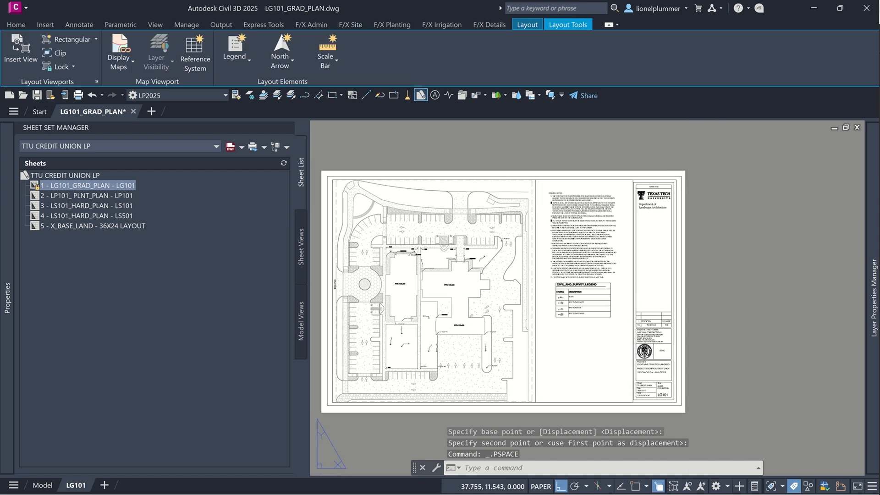
{"action": "key", "text": "ctrl+s"}
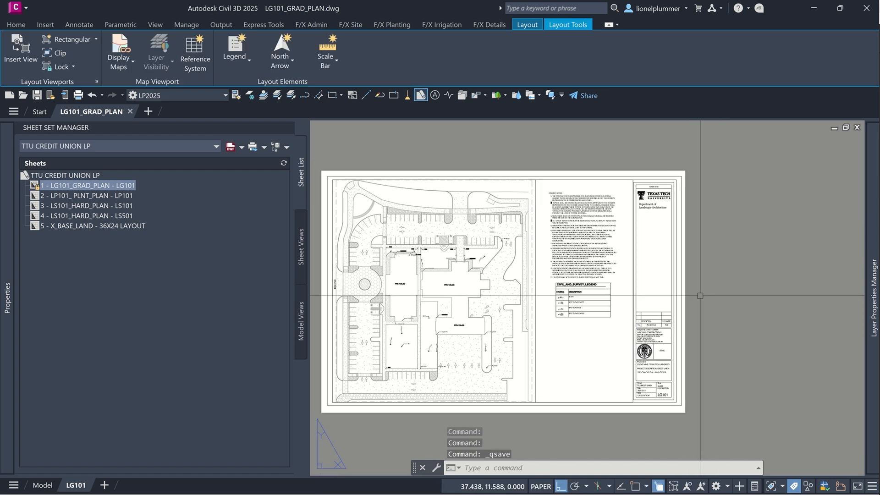
Step: Open the LP101 planting plan and the LS101 hardscape plan from the sheet set and examine each sheet's notes and schedule
{"action": "double_click", "coordinate": [116, 196]}
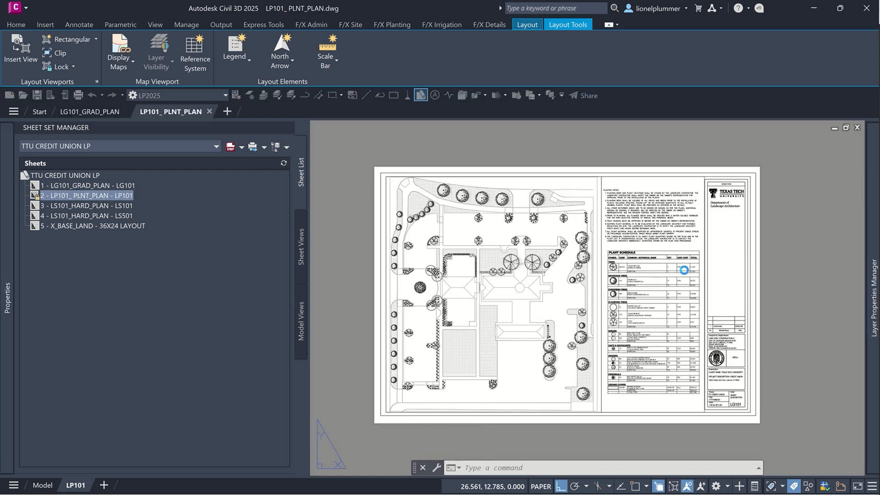
{"action": "scroll", "coordinate": [700, 261], "scroll_direction": "up", "scroll_amount": 2}
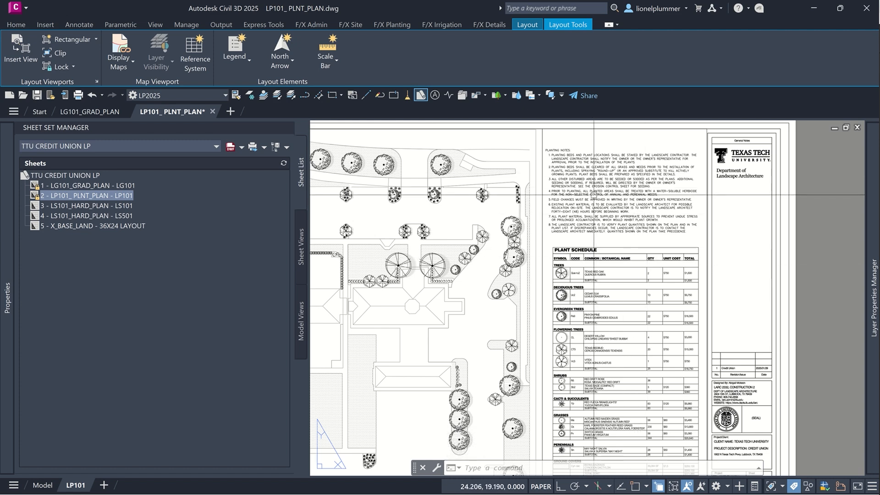
{"action": "double_click", "coordinate": [119, 207]}
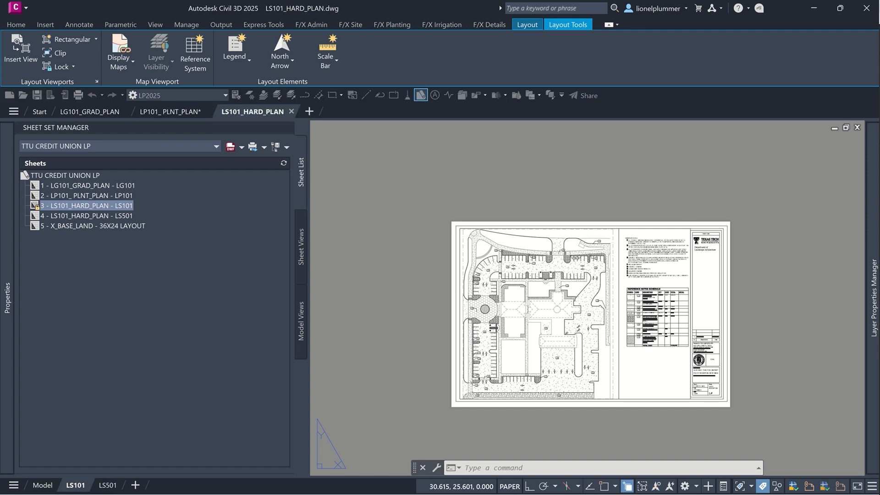
{"action": "scroll", "coordinate": [693, 260], "scroll_direction": "up", "scroll_amount": 2}
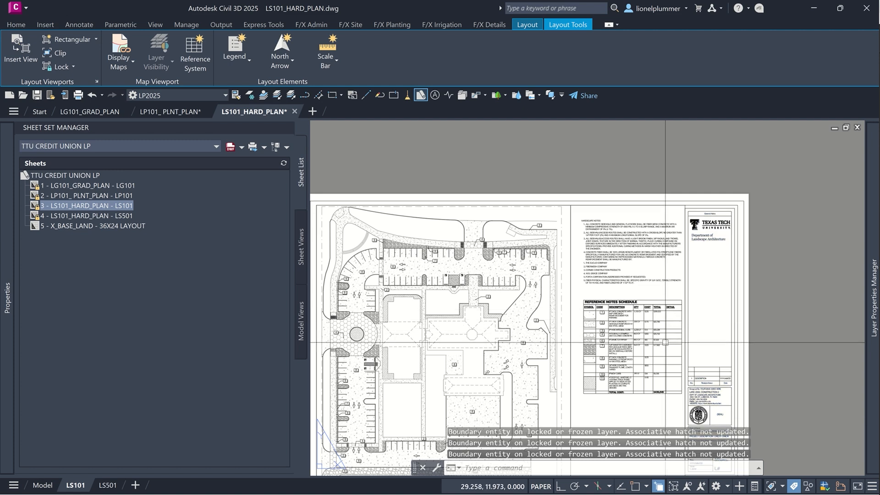
{"action": "middle_click_drag", "start_coordinate": [634, 324], "coordinate": [645, 272]}
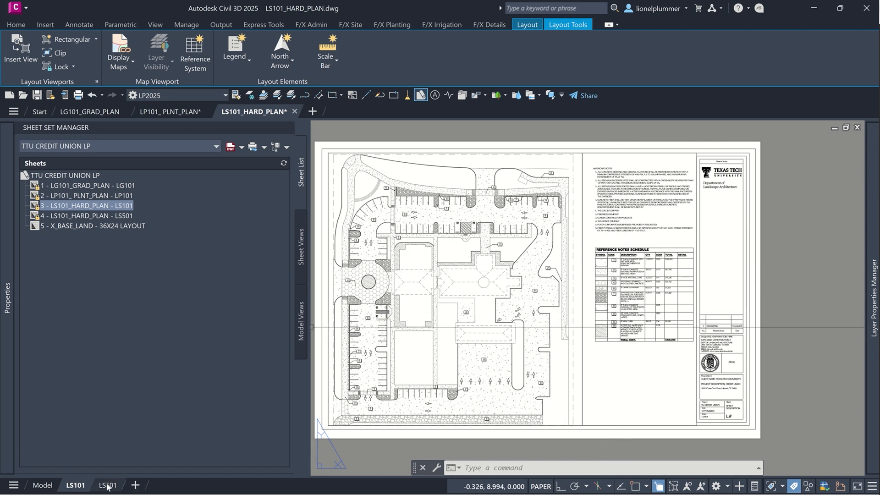
{"action": "mouse_move", "coordinate": [110, 486]}
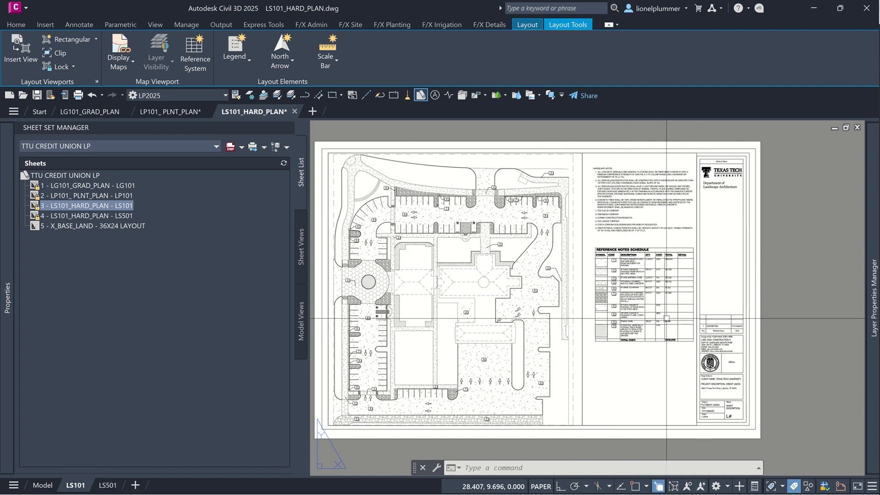